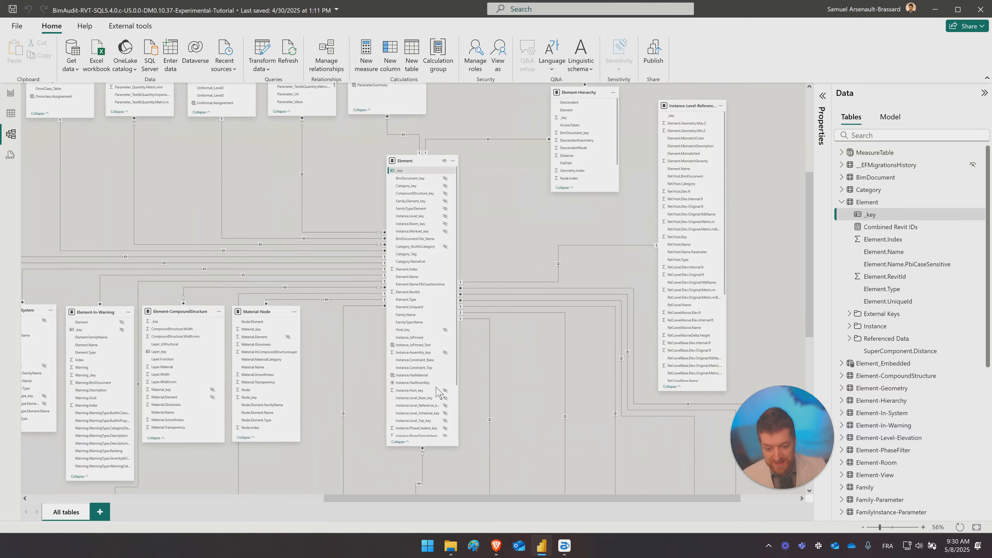
drag(436, 387, 442, 473)
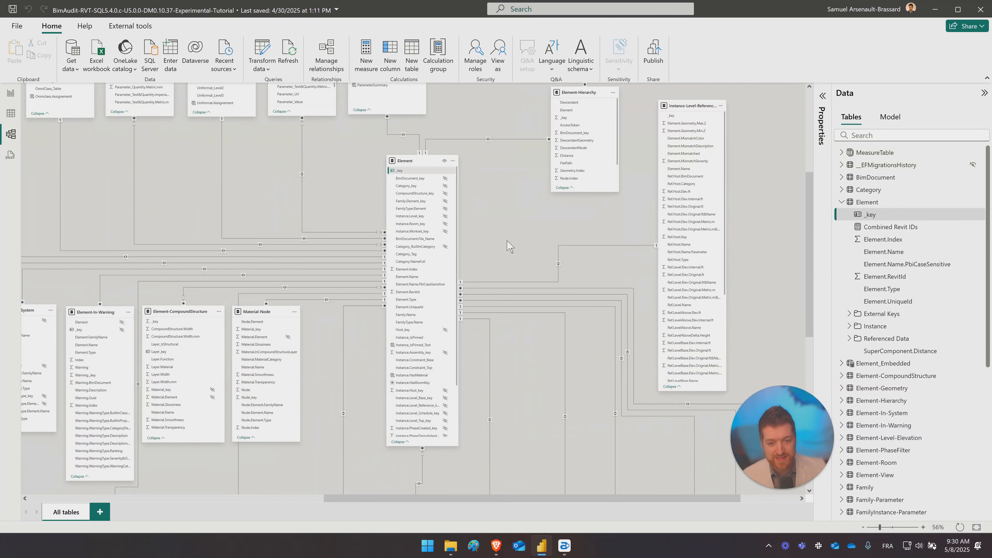
mouse_move(507, 242)
mouse_down()
mouse_move(496, 229)
mouse_move(513, 232)
mouse_up()
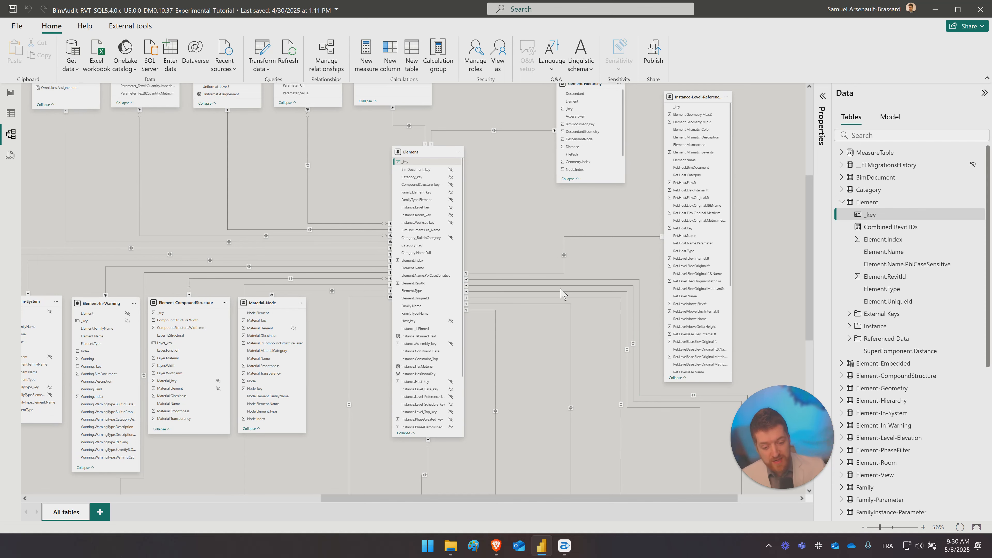
- Switch to the browser and open the introduction page of the Data Model Reference in the VIM documentation
click(496, 546)
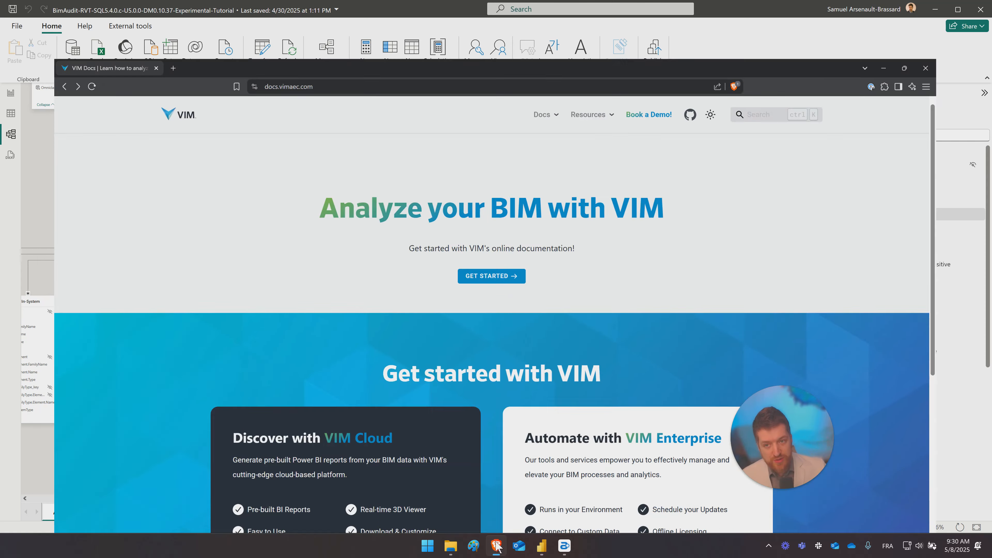
click(306, 31)
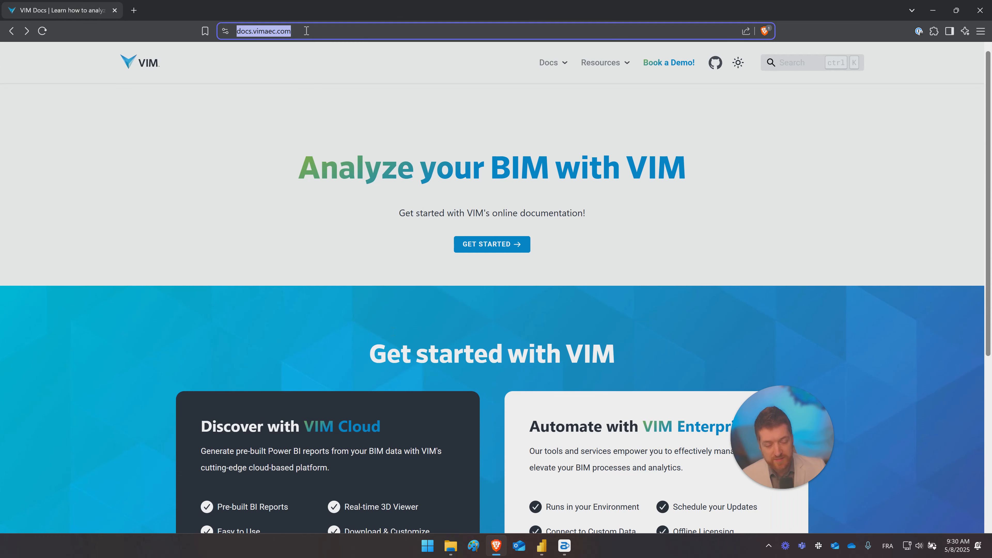
click(493, 244)
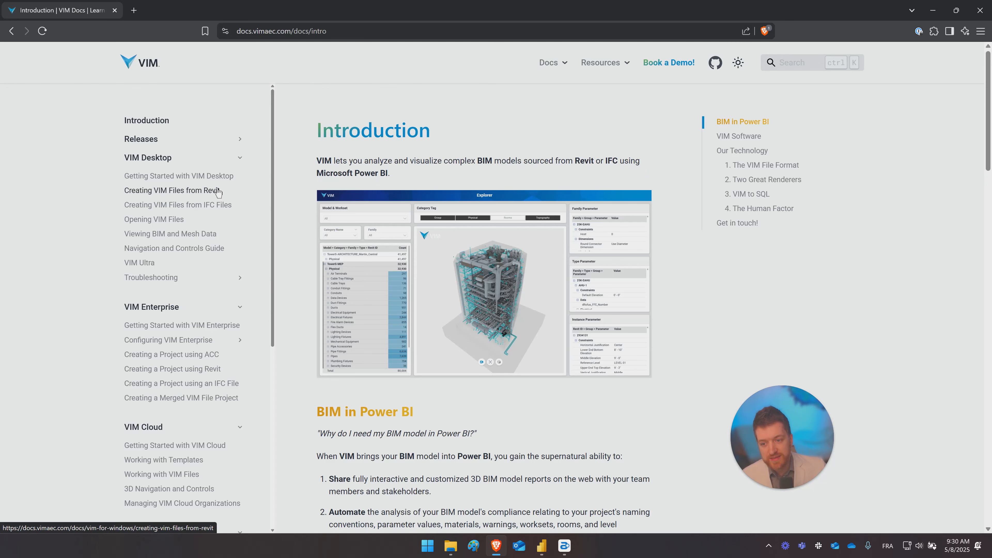
scroll(195, 274, down, 8)
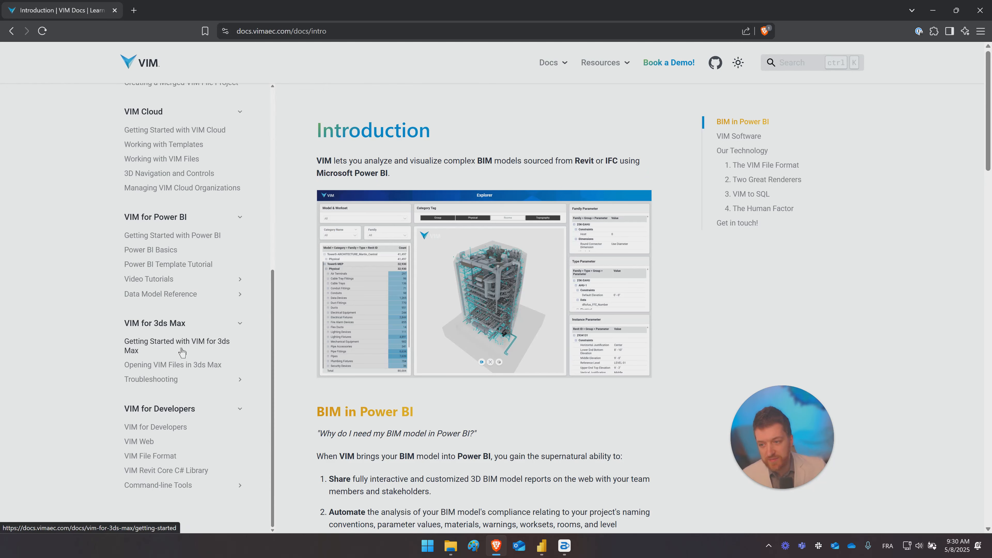
click(167, 300)
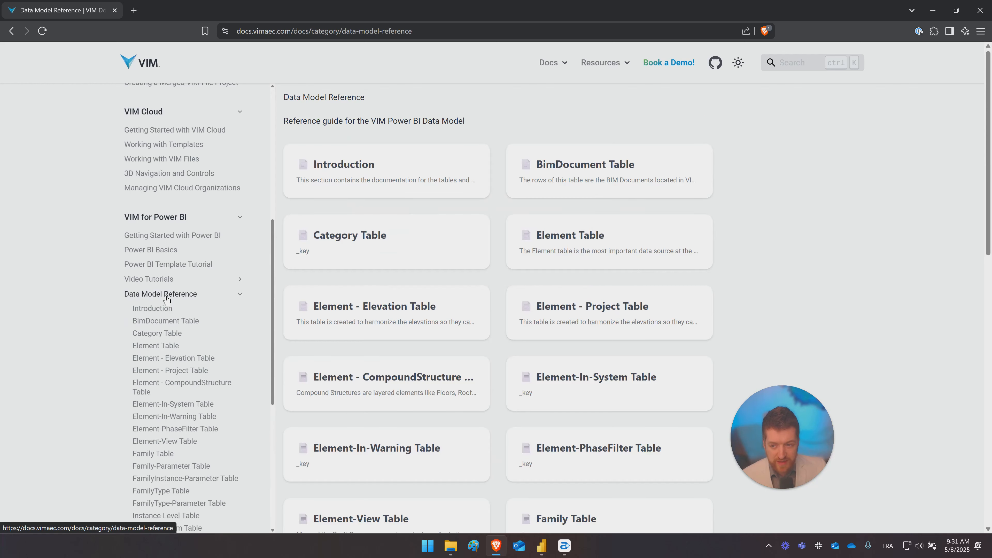
click(161, 311)
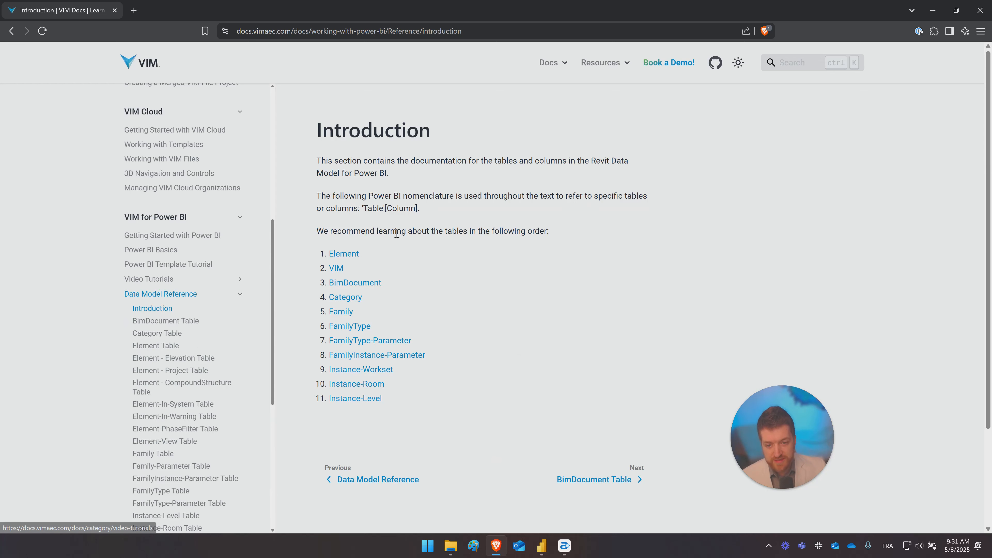
- Review the recommended table learning order and open the Element table's reference page to read its description
drag(329, 229, 581, 232)
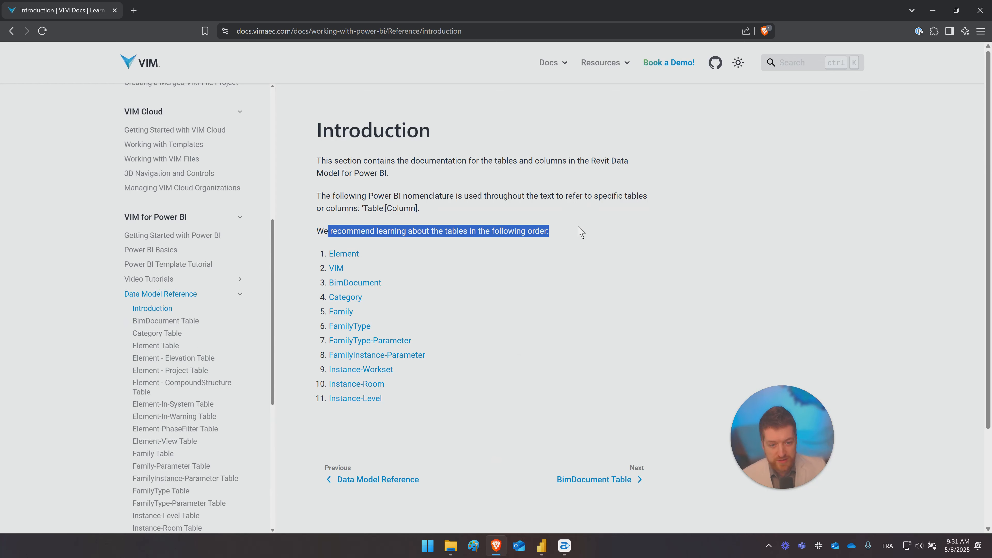
click(581, 231)
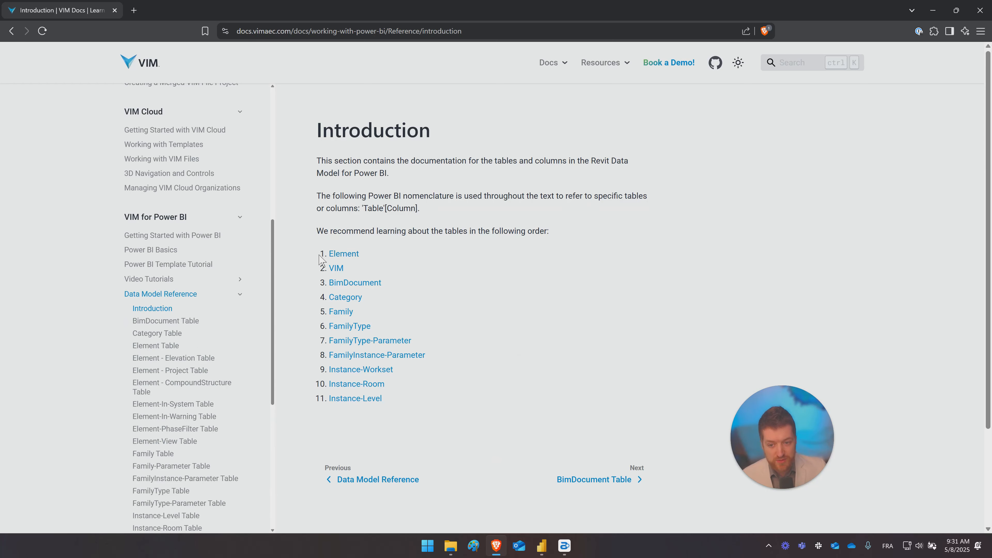
click(344, 254)
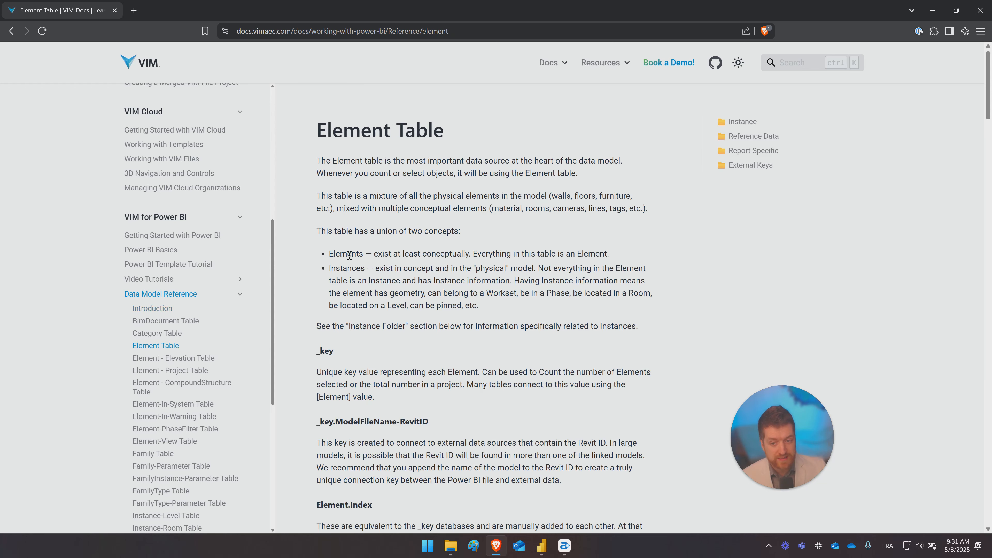
middle_click(696, 267)
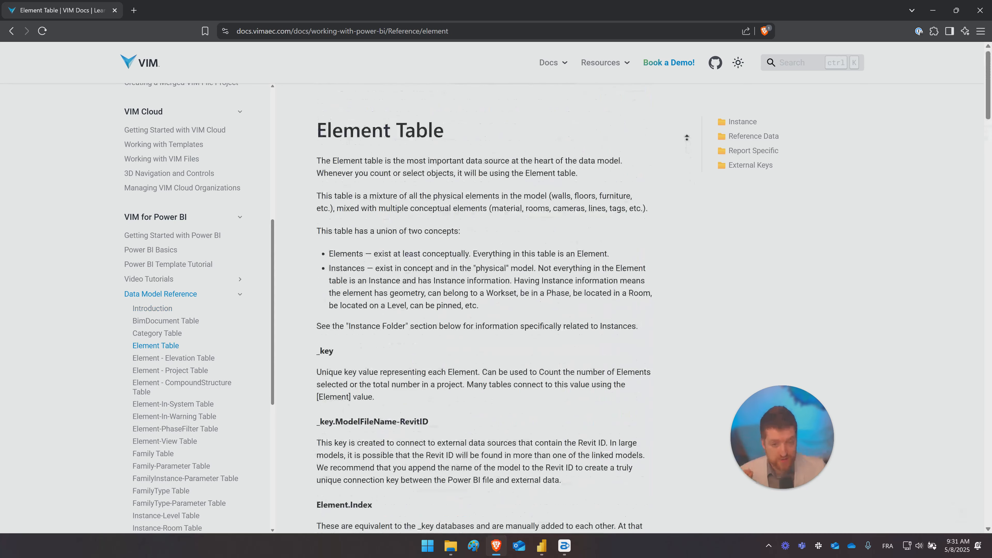
middle_click(686, 138)
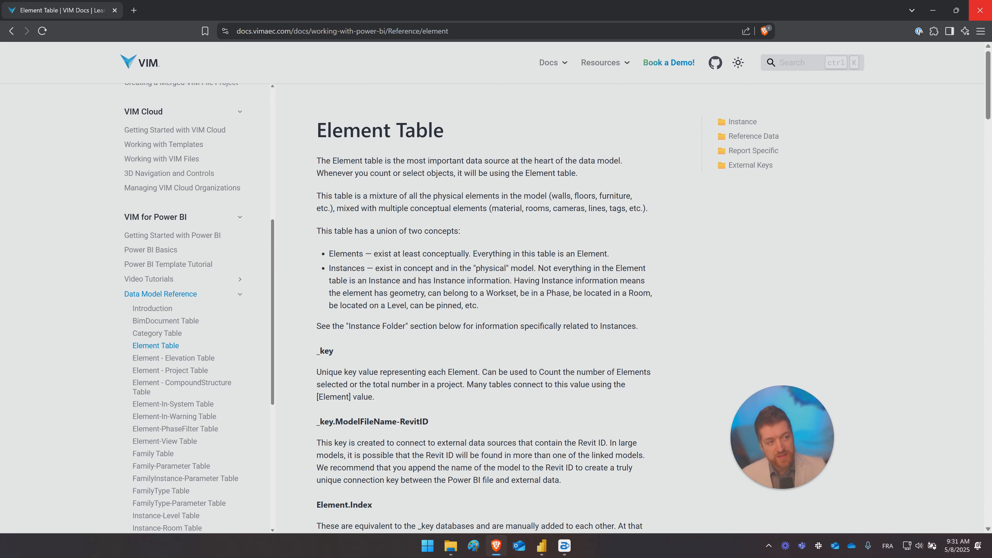
- Return to the Power BI model diagram and display the Element table's data rows
click(933, 10)
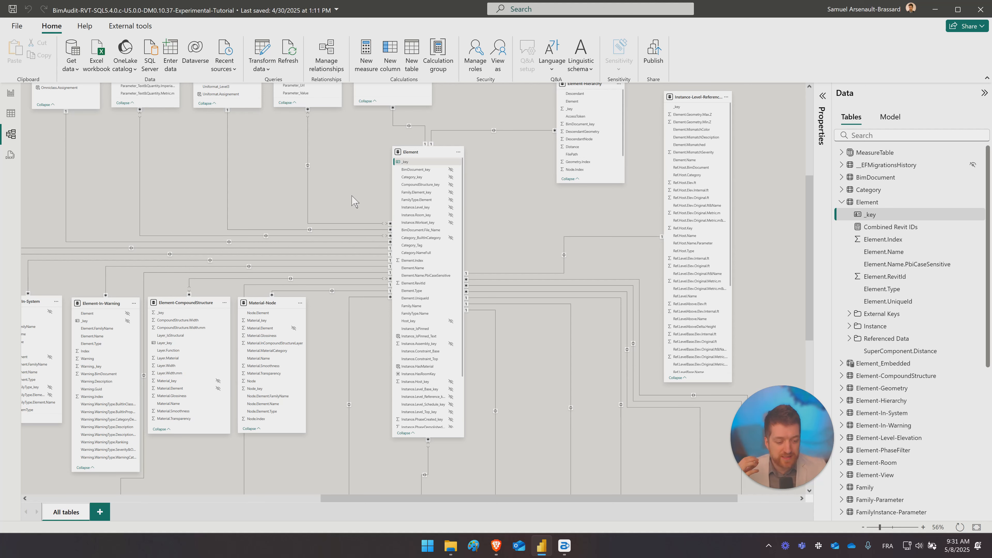
scroll(499, 181, left, 2)
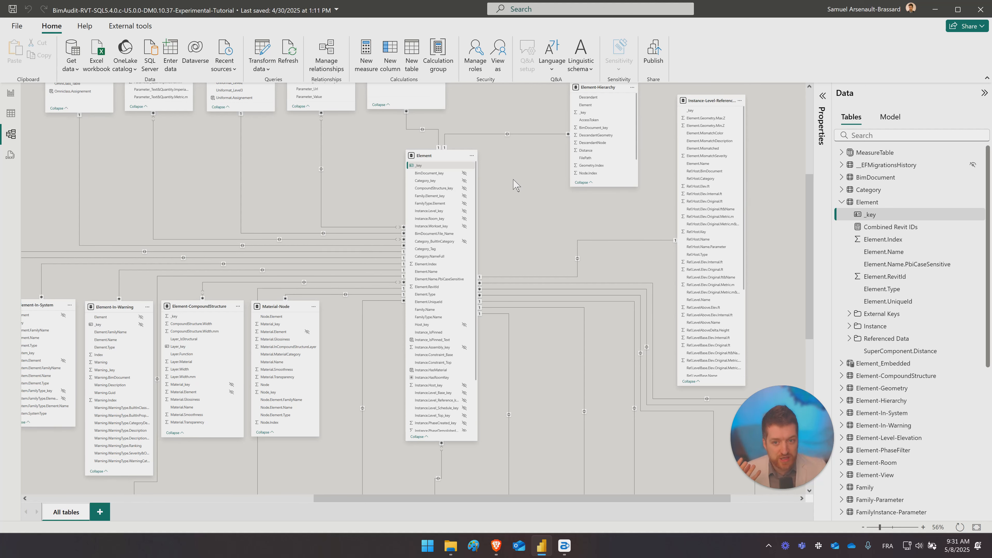
click(11, 114)
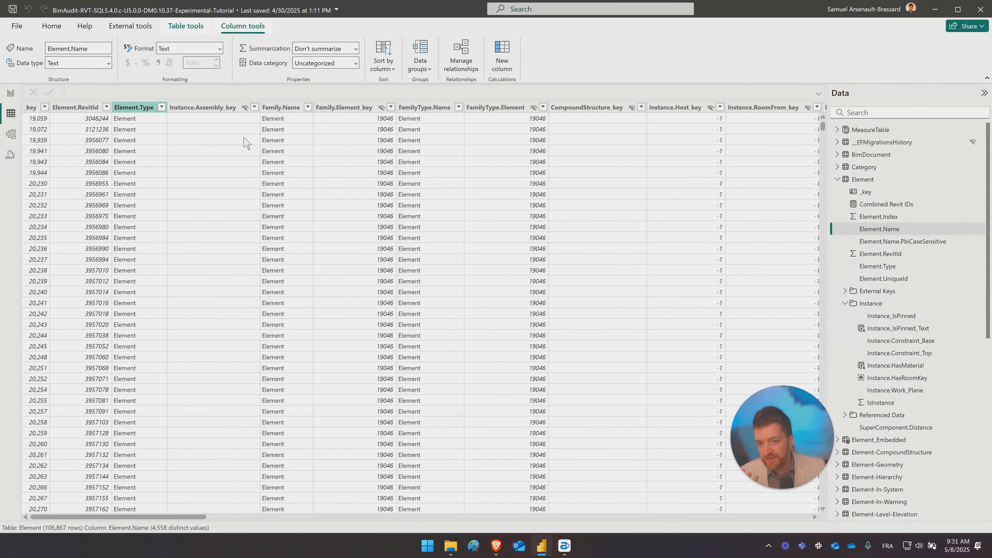
- Examine the full list of values in the Element.Type column's filter, then close it without filtering
click(459, 108)
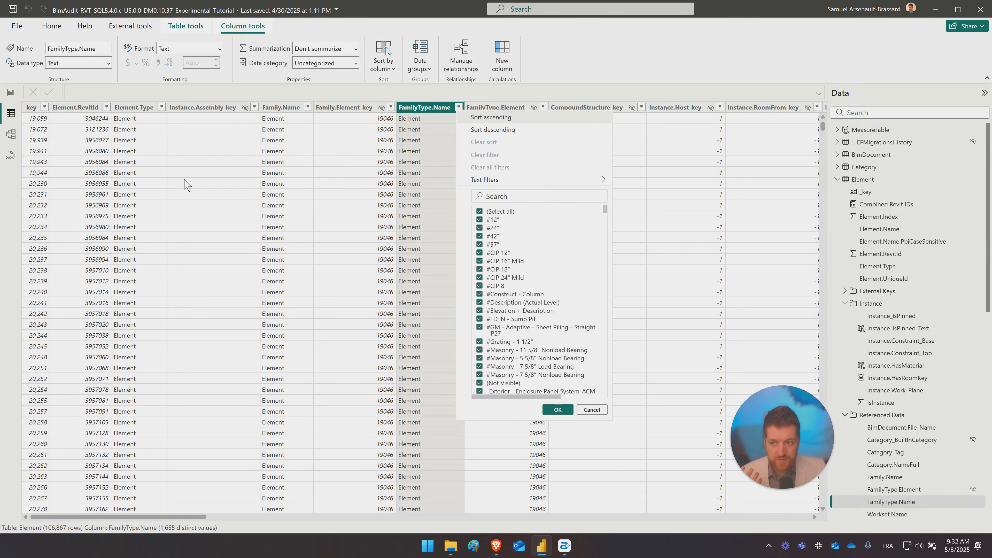
click(186, 183)
click(162, 107)
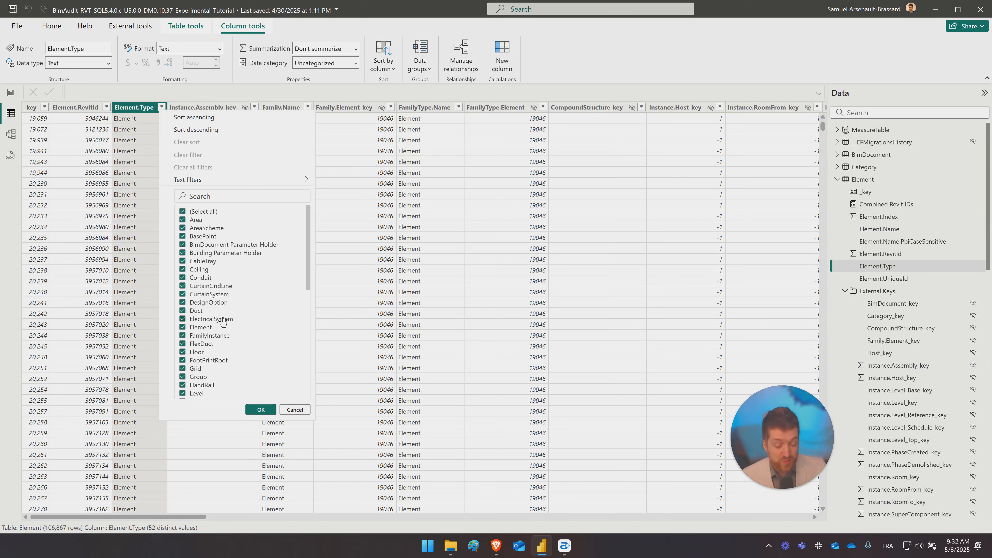
scroll(223, 321, down, 5)
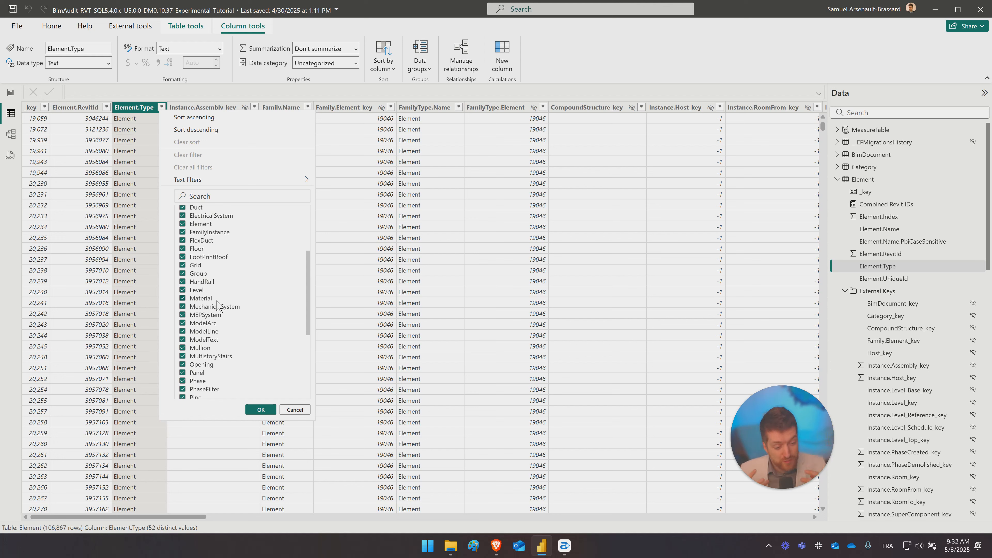
scroll(219, 347, down, 2)
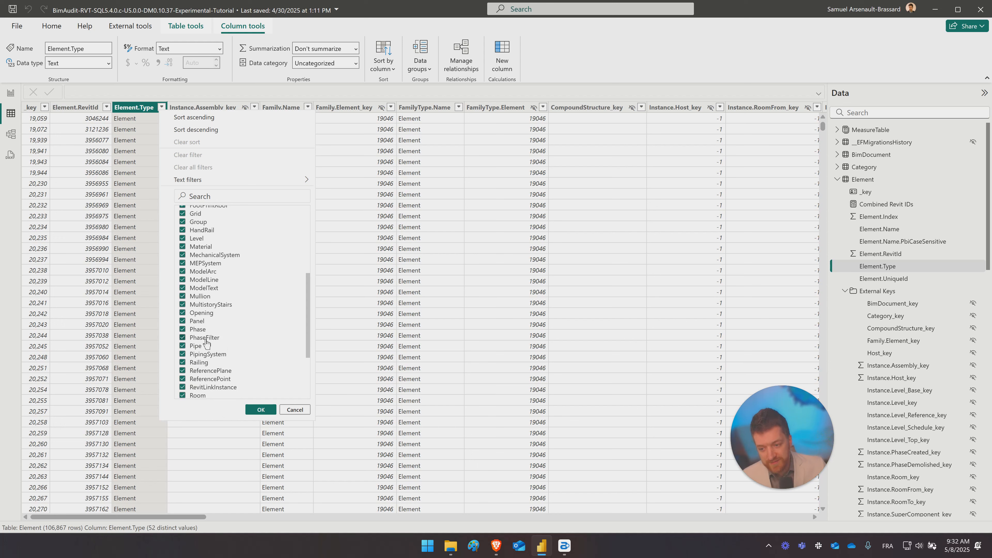
scroll(214, 358, down, 2)
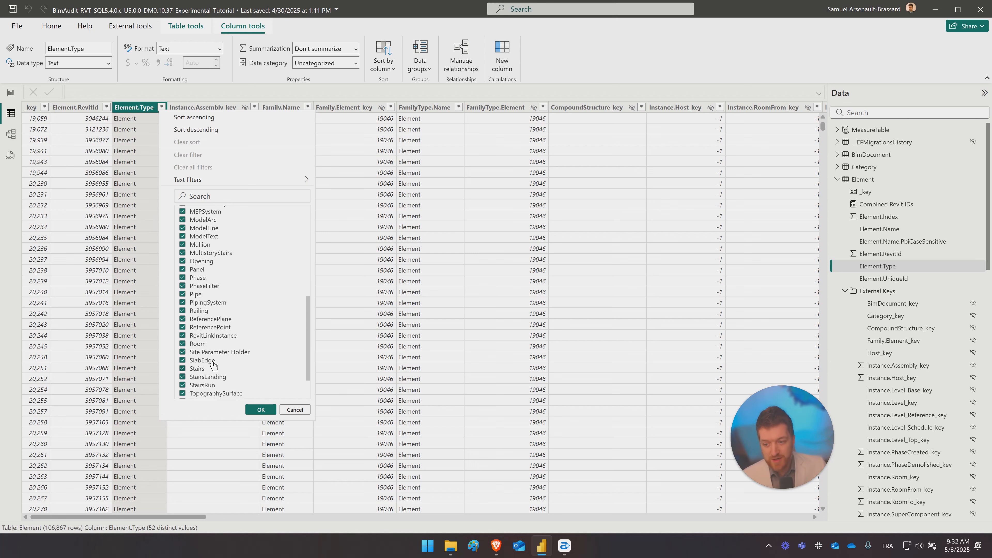
scroll(216, 371, down, 3)
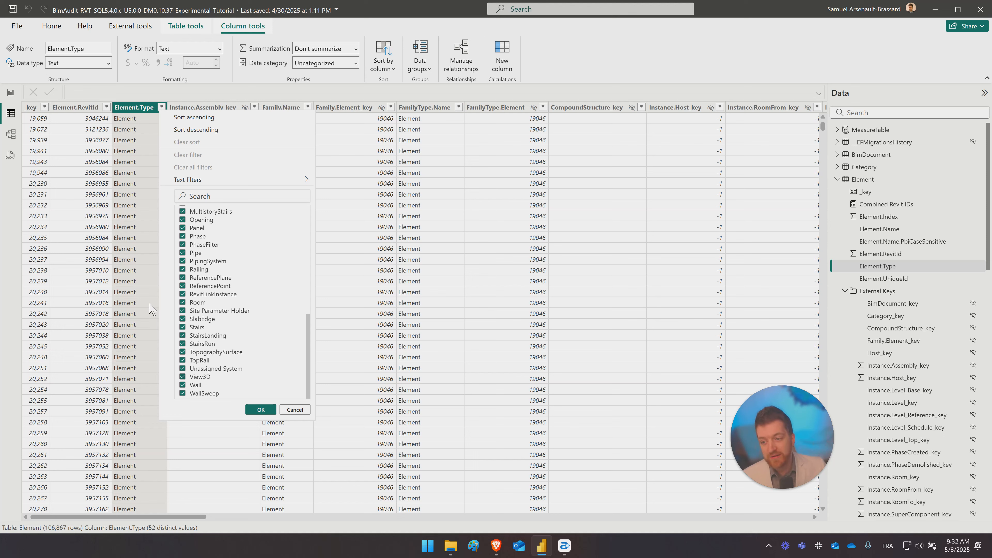
scroll(215, 257, up, 8)
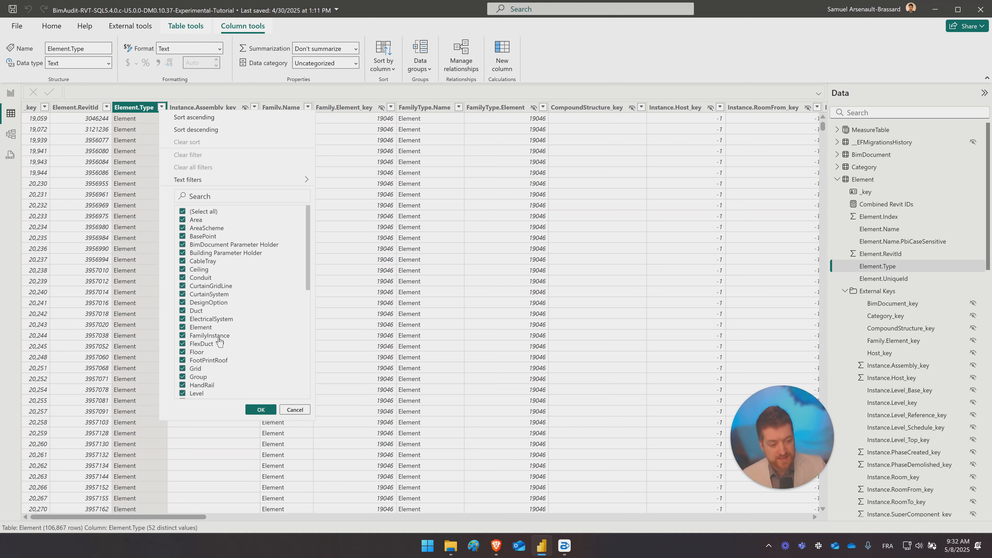
click(296, 410)
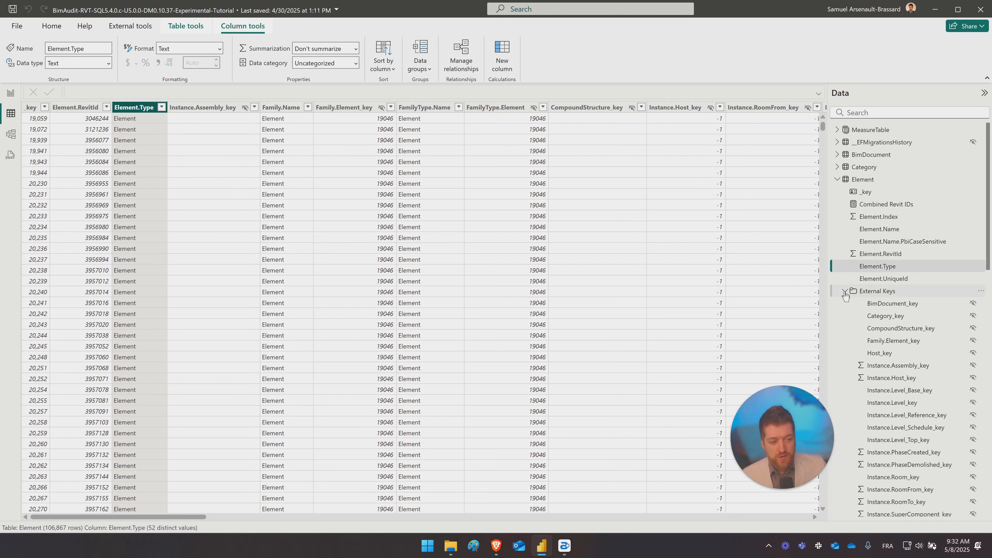
- Inspect the BimDocument_key, Category_key and CompoundStructure_key columns in the Element table's External Keys folder
click(890, 293)
click(892, 304)
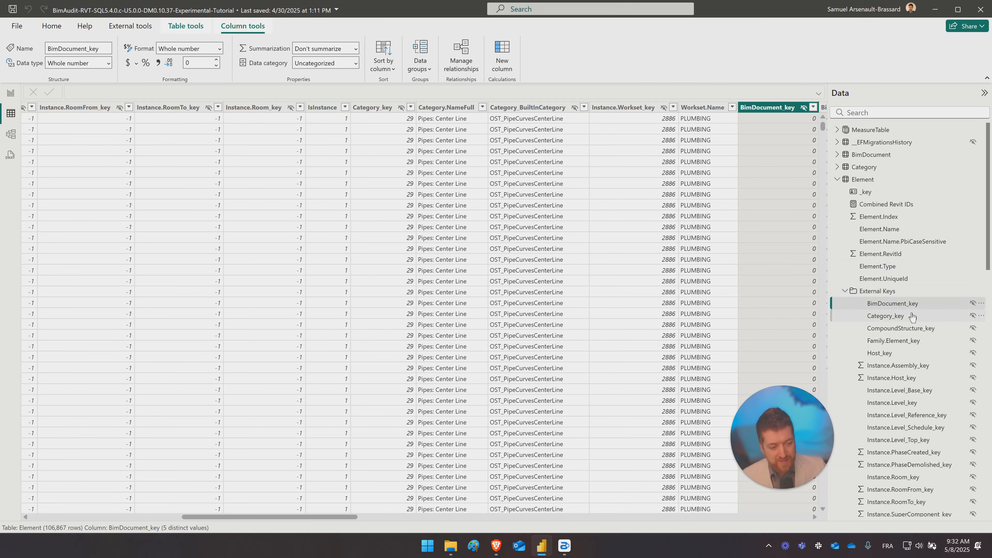
click(889, 317)
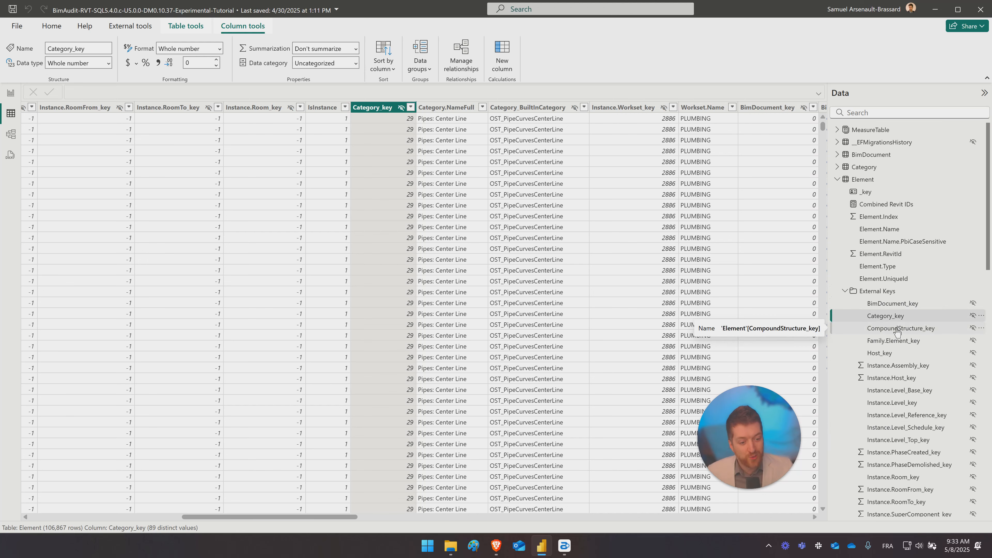
click(897, 330)
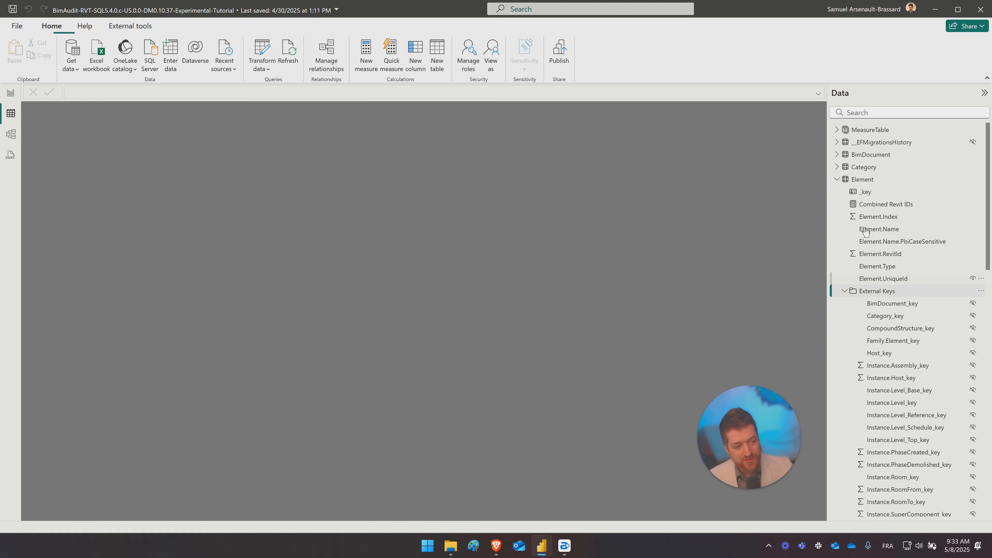
- Collapse and reopen the Element table's field list, select BimDocument_key, and check the Element fields offered in the report view
click(881, 292)
click(836, 179)
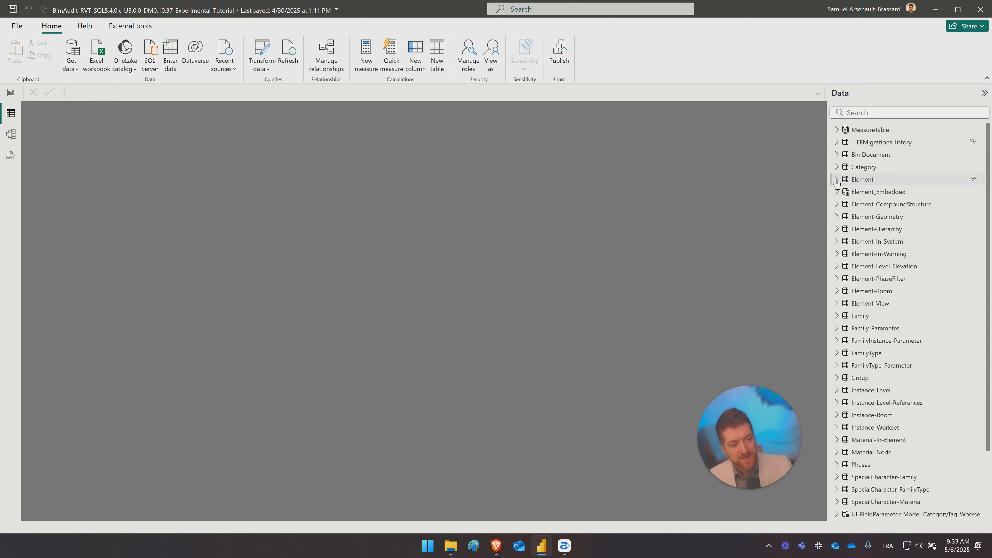
click(836, 180)
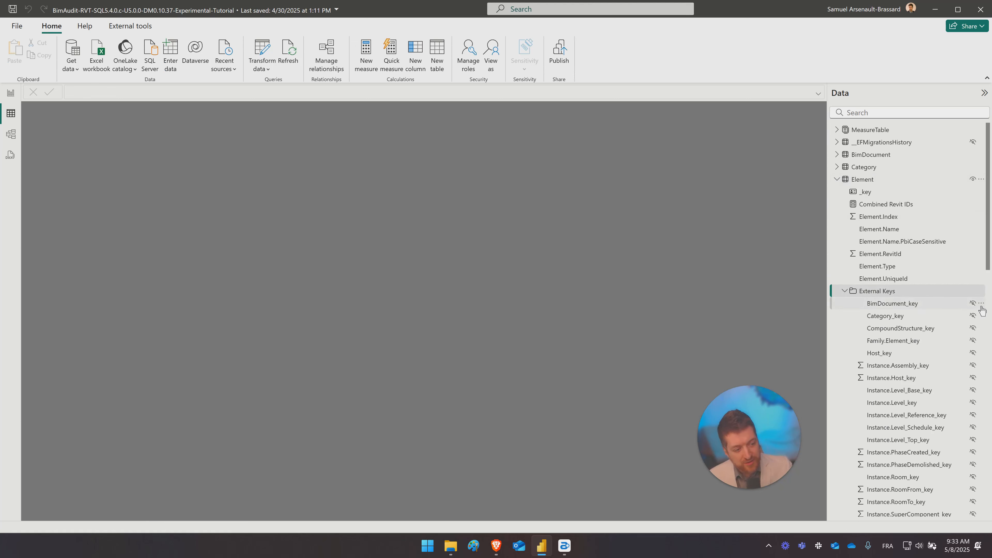
click(912, 310)
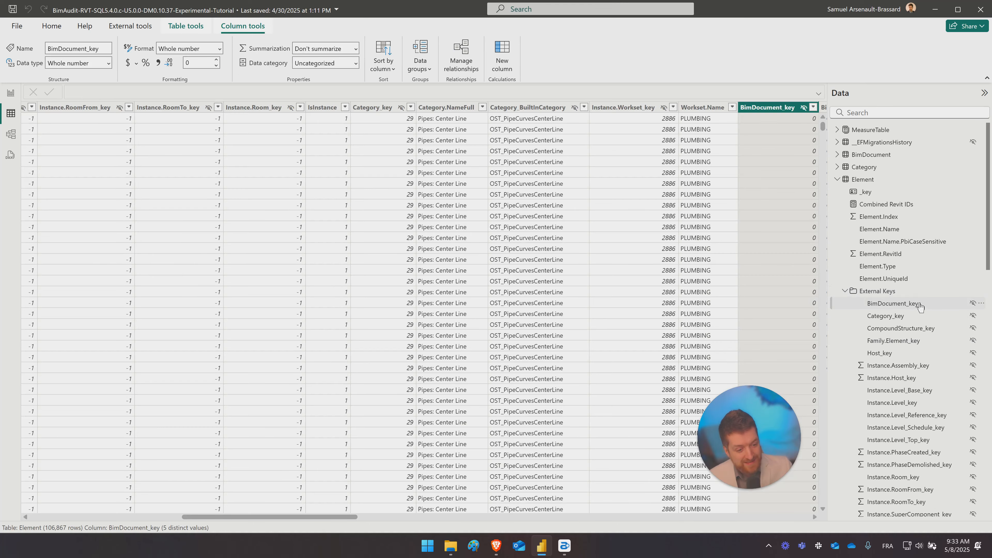
click(11, 93)
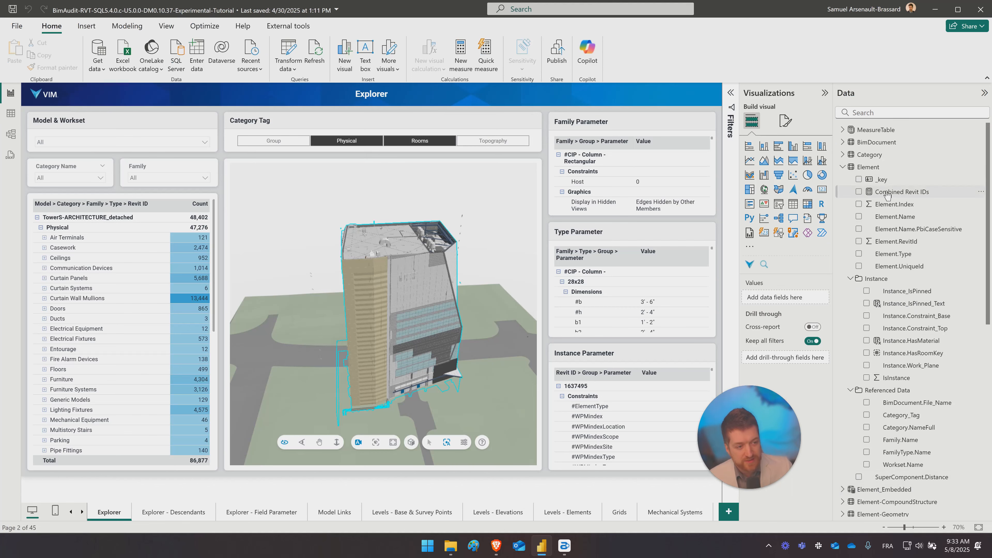
- Return to the model diagram and examine the relationships linking the Element table to the tables below it
click(11, 134)
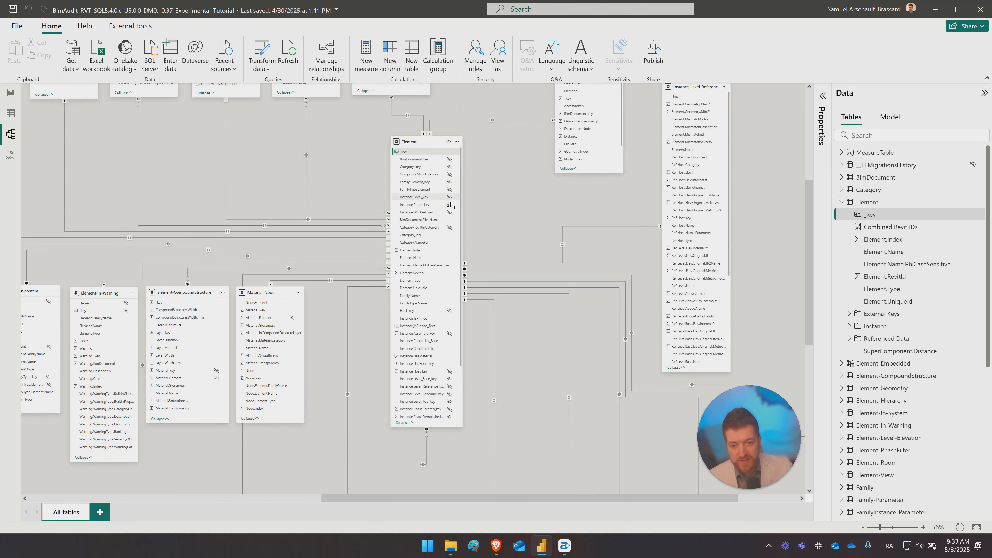
drag(480, 241, 353, 151)
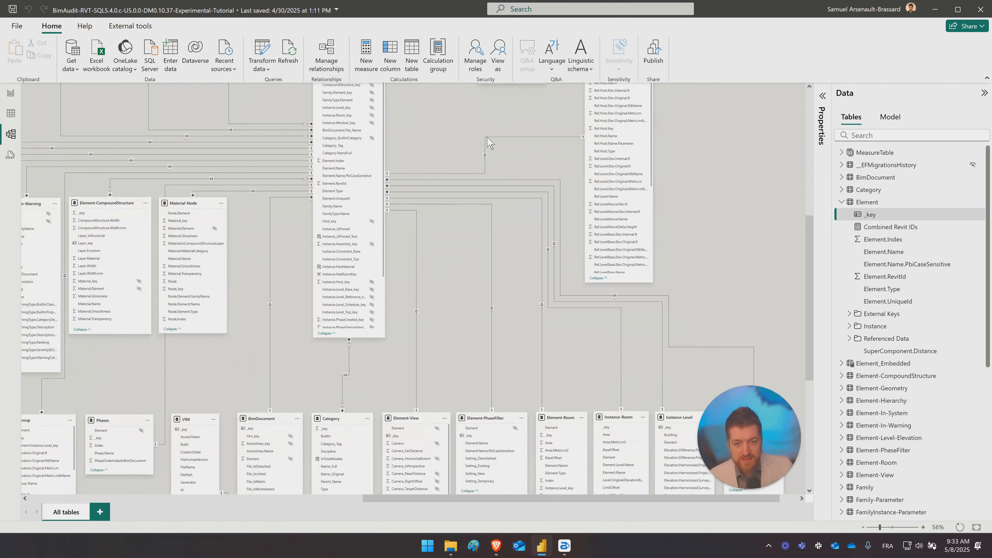
scroll(709, 203, up, 3)
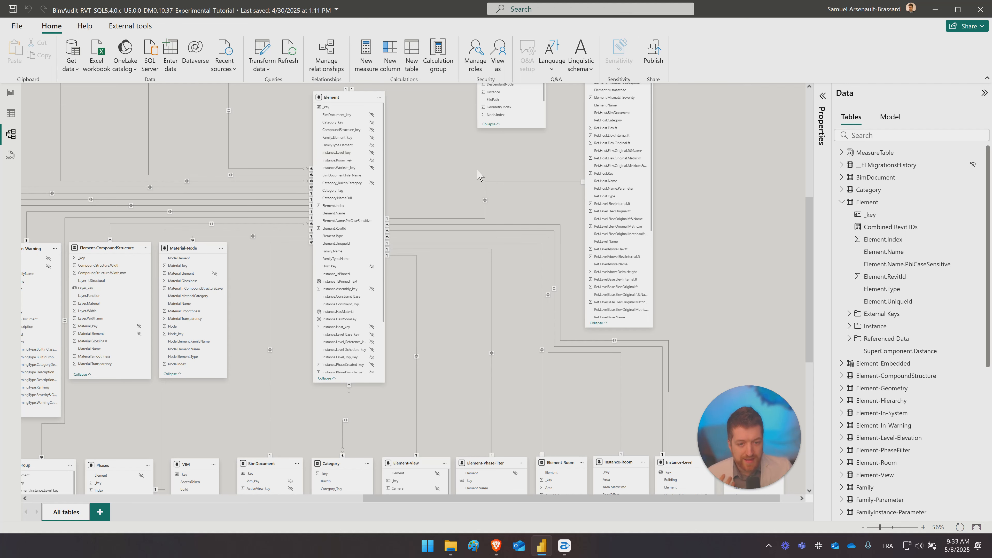
scroll(610, 324, down, 3)
scroll(738, 238, down, 2)
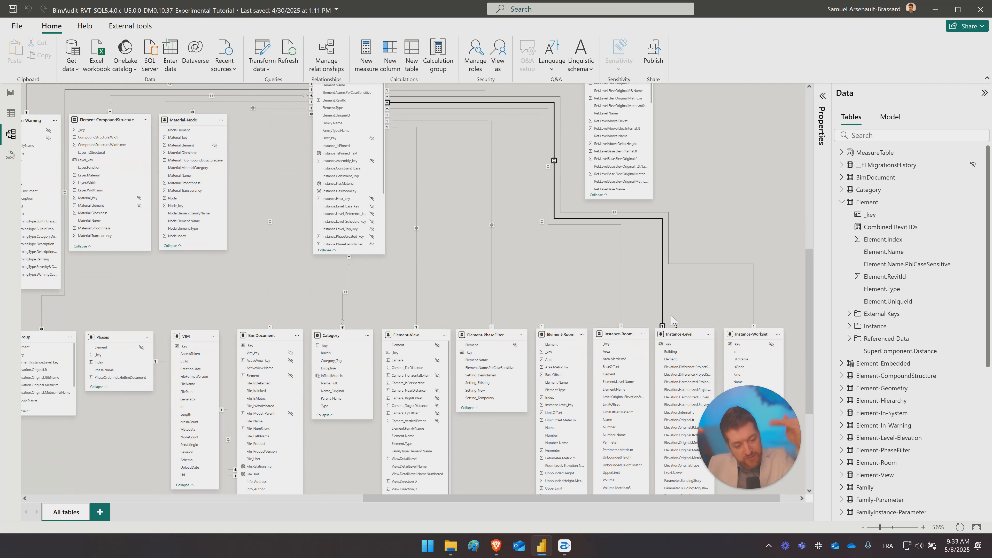
- Trace the relationship from Instance.Level_key in the Element table to _key in the Instance-Level table
scroll(671, 320, down, 3)
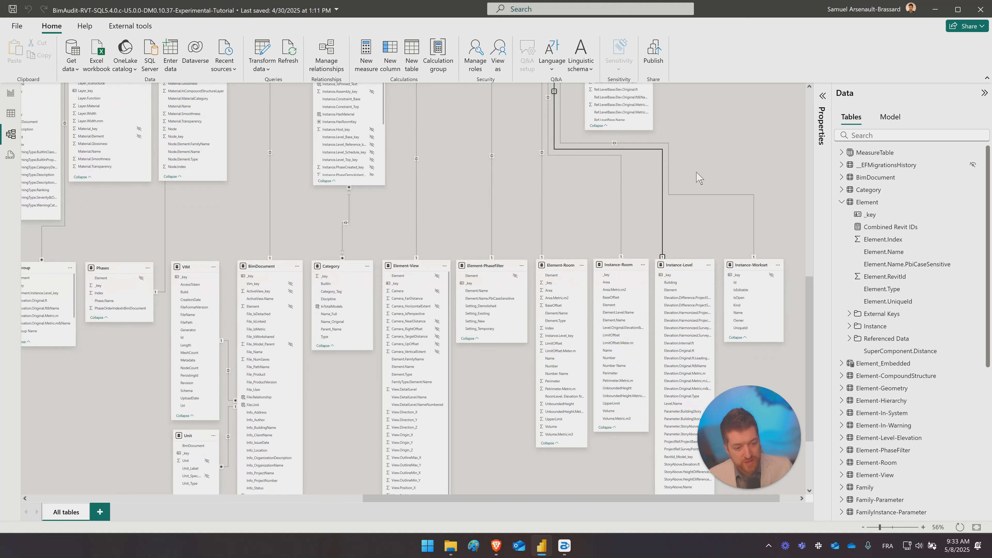
scroll(708, 153, up, 5)
drag(715, 279, 700, 268)
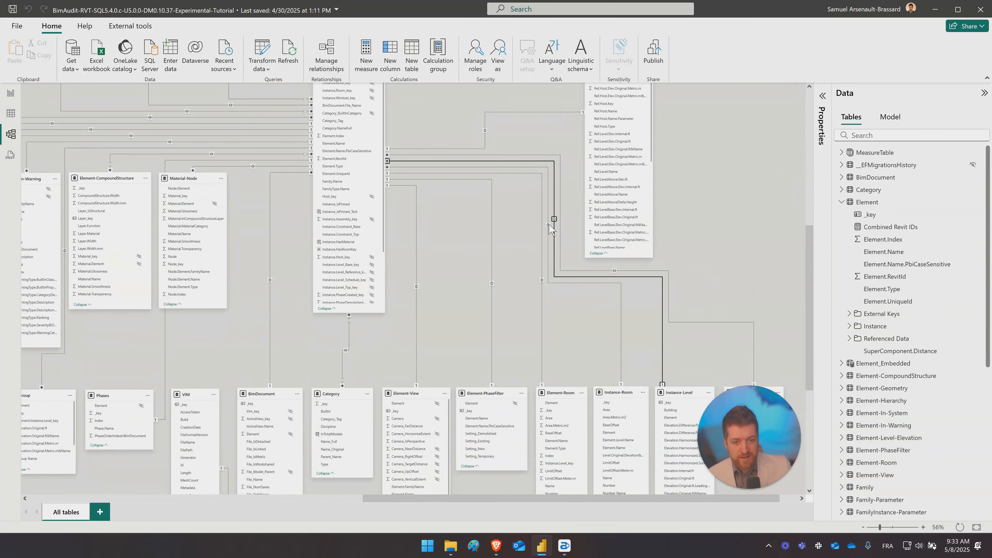
drag(543, 135, 576, 233)
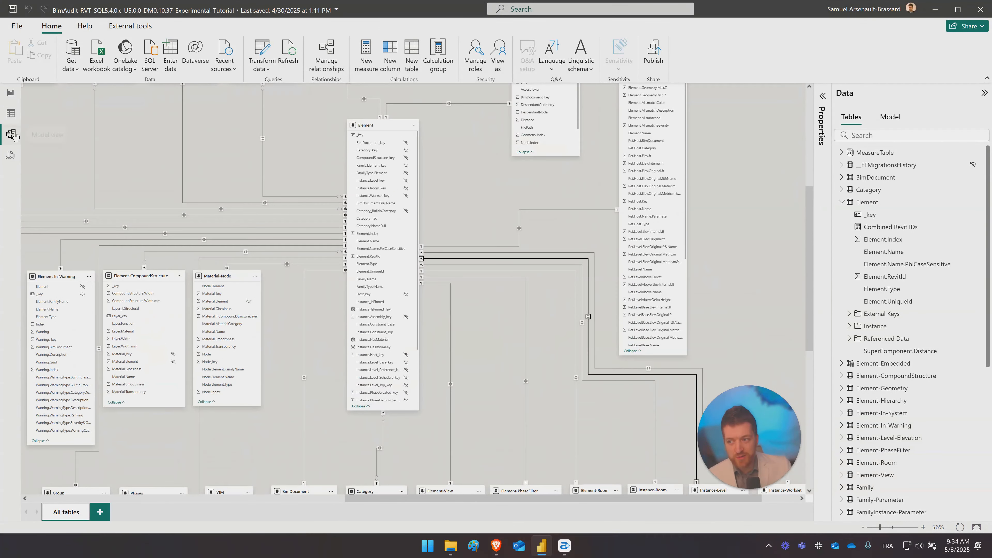
click(435, 258)
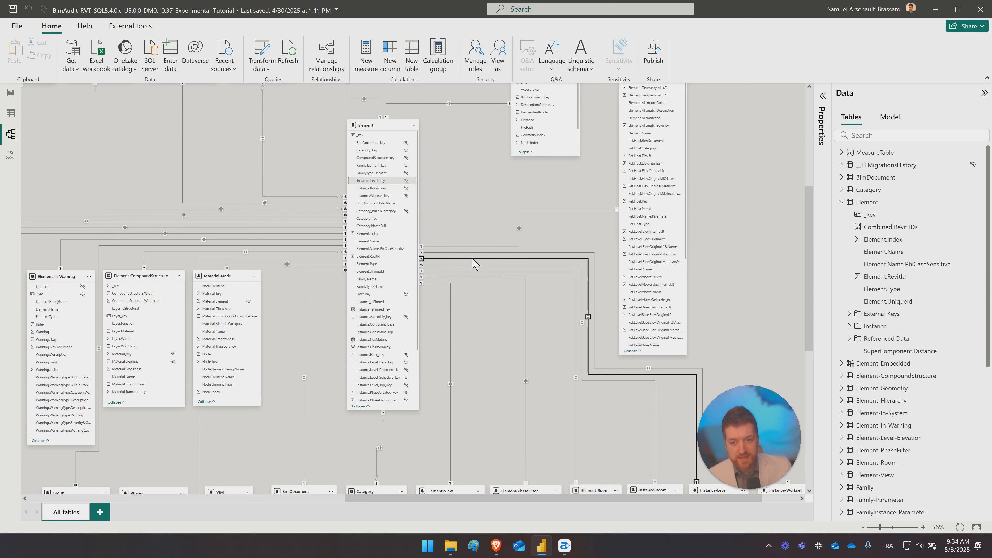
drag(721, 311, 687, 145)
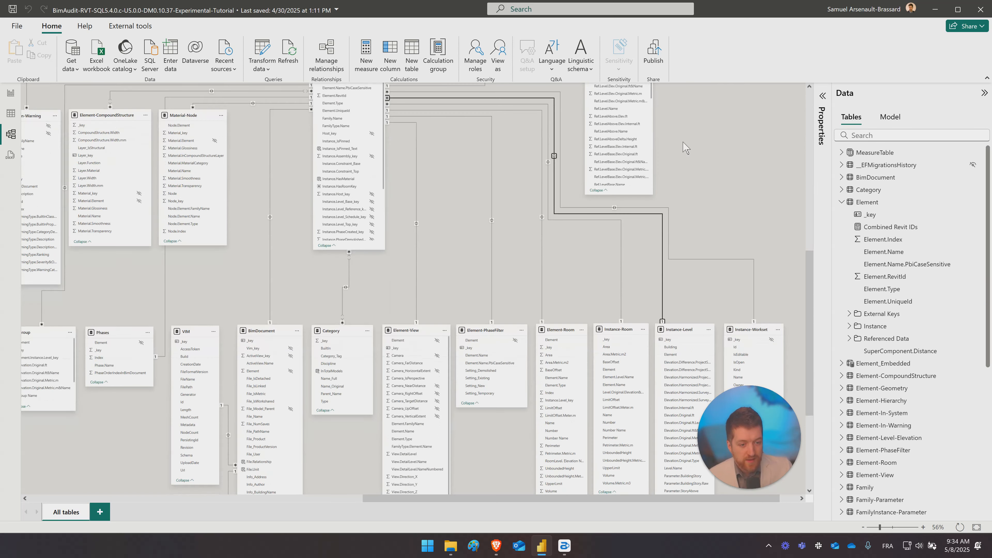
click(662, 277)
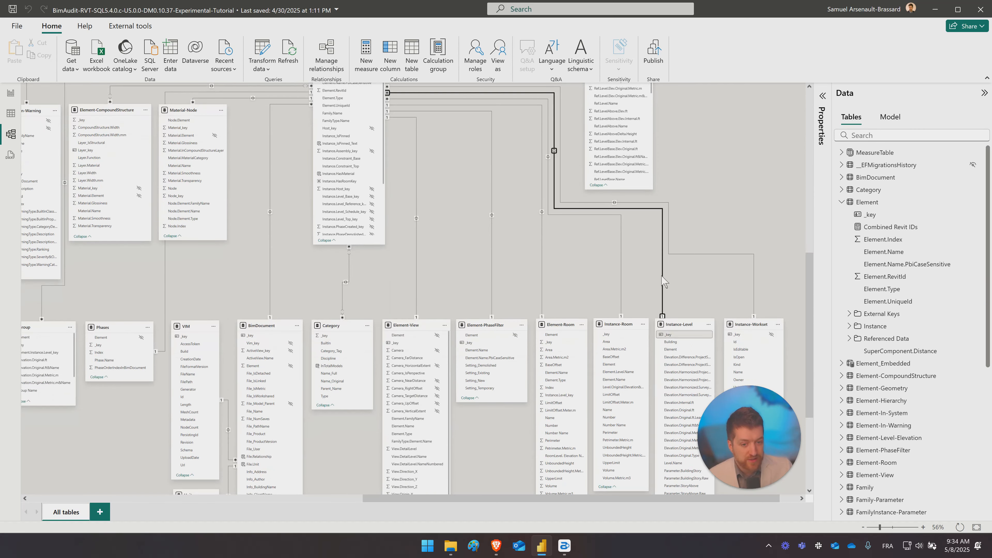
drag(695, 157, 762, 216)
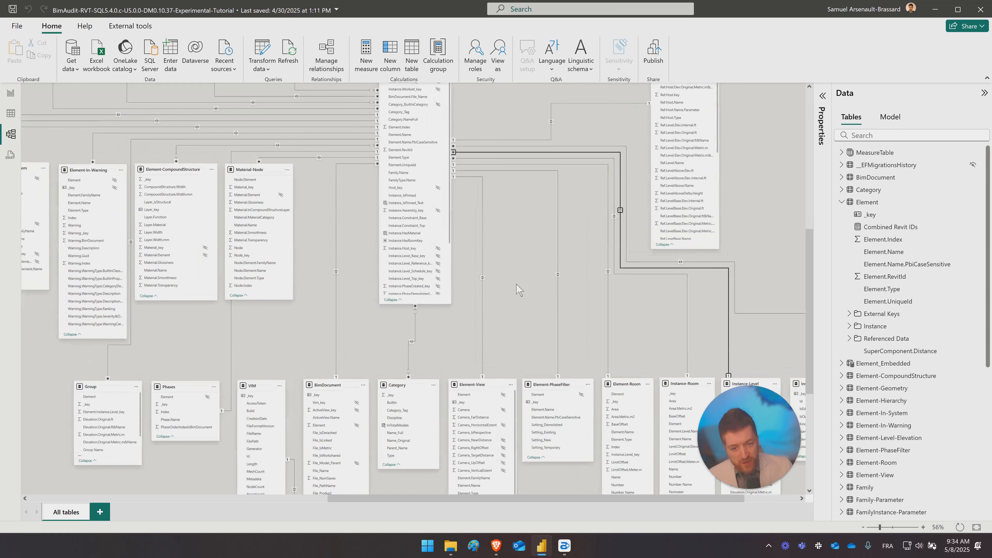
- Examine the relationship between the Element table's _key and the Element field of the Element-View table
drag(519, 278, 561, 298)
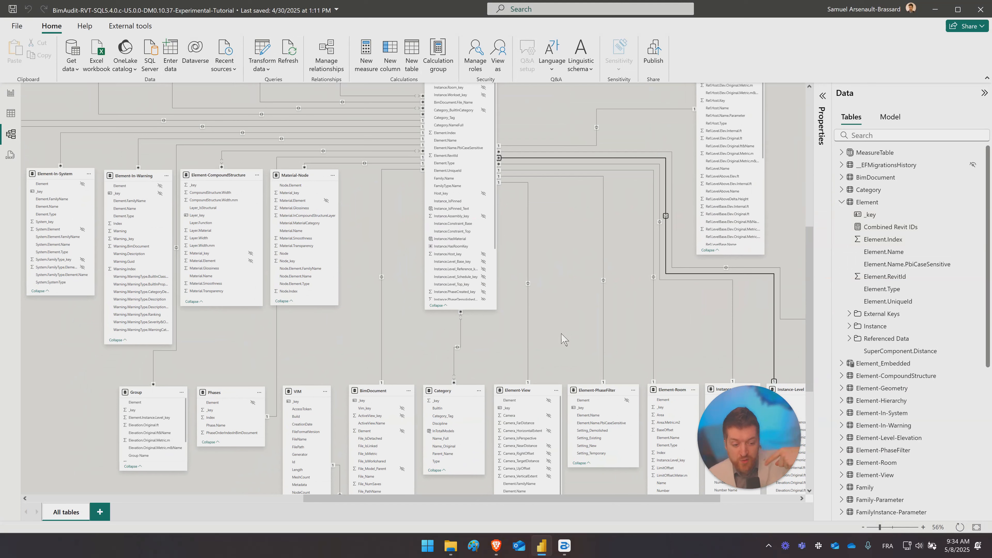
scroll(563, 338, up, 1)
scroll(563, 338, right, 1)
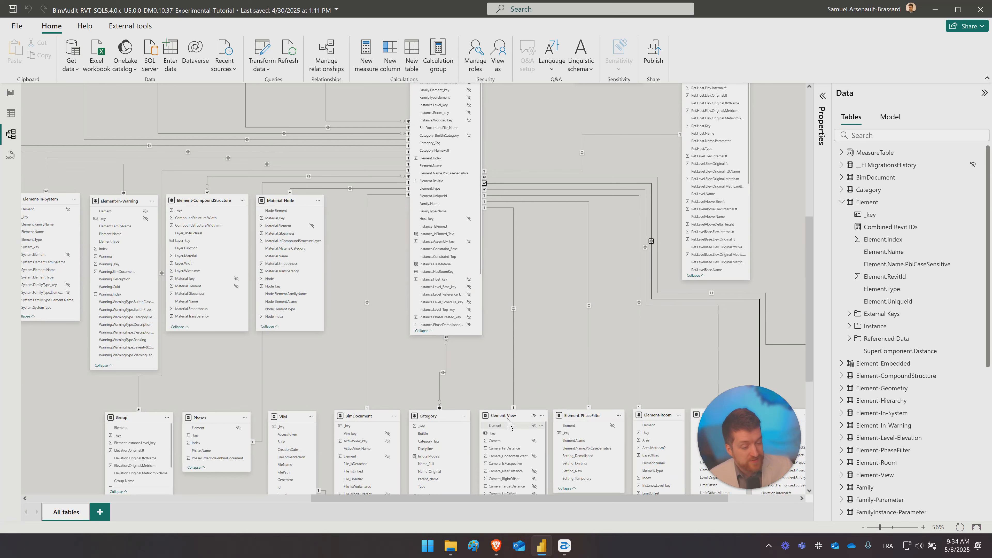
scroll(500, 436, up, 1)
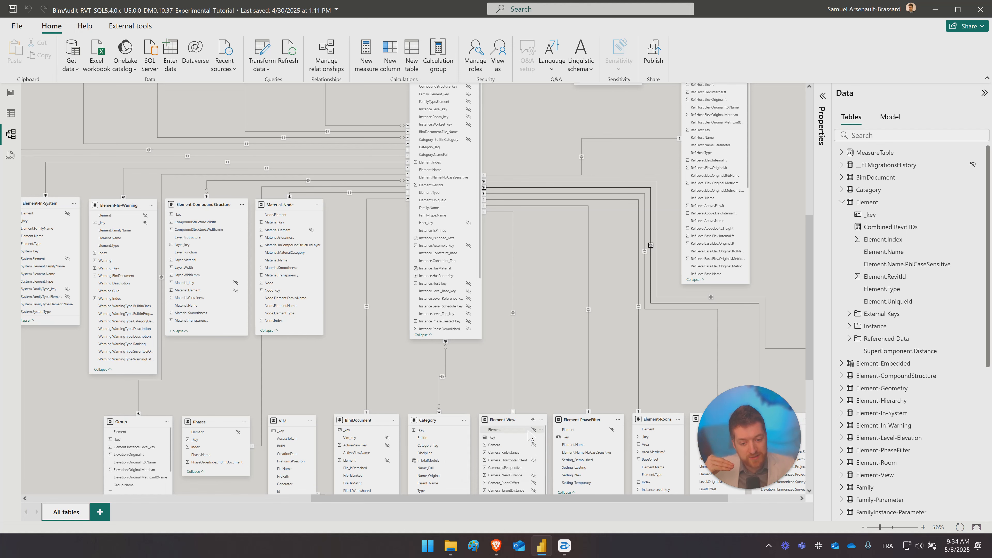
scroll(539, 357, up, 2)
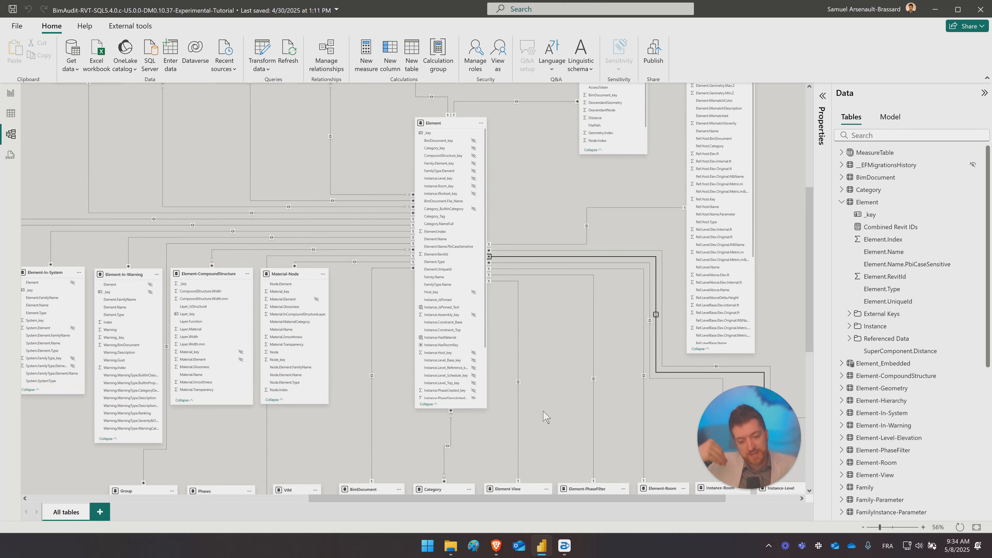
scroll(547, 417, down, 1)
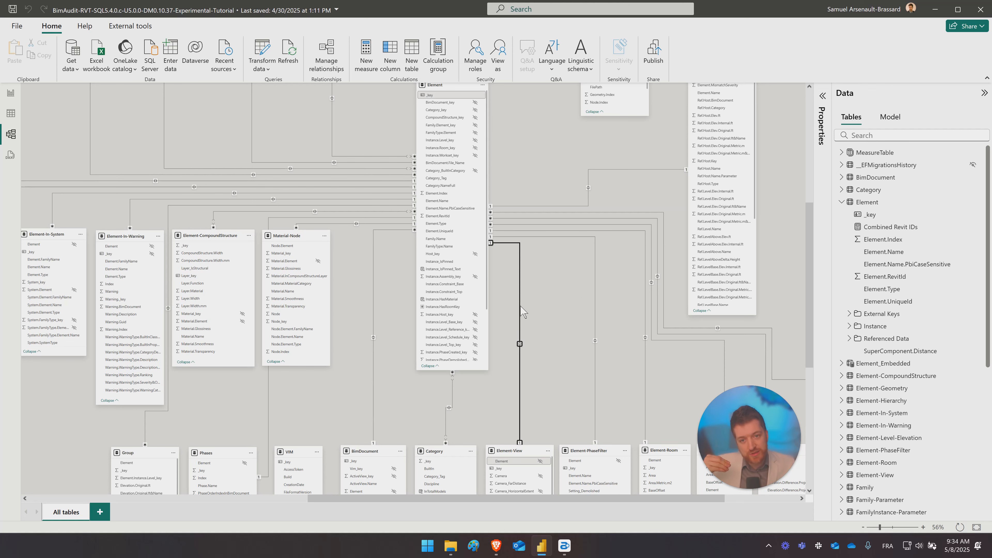
scroll(533, 297, up, 1)
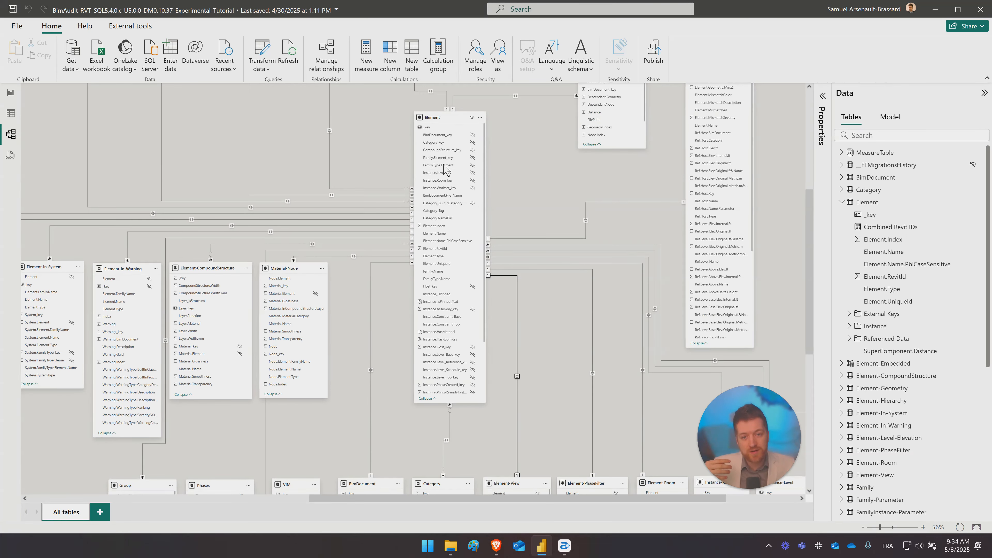
- Compare the Element table's relationship to Instance-Level with its CompoundStructure_key relationship to Element-CompoundStructure
scroll(553, 355, down, 4)
scroll(554, 354, right, 3)
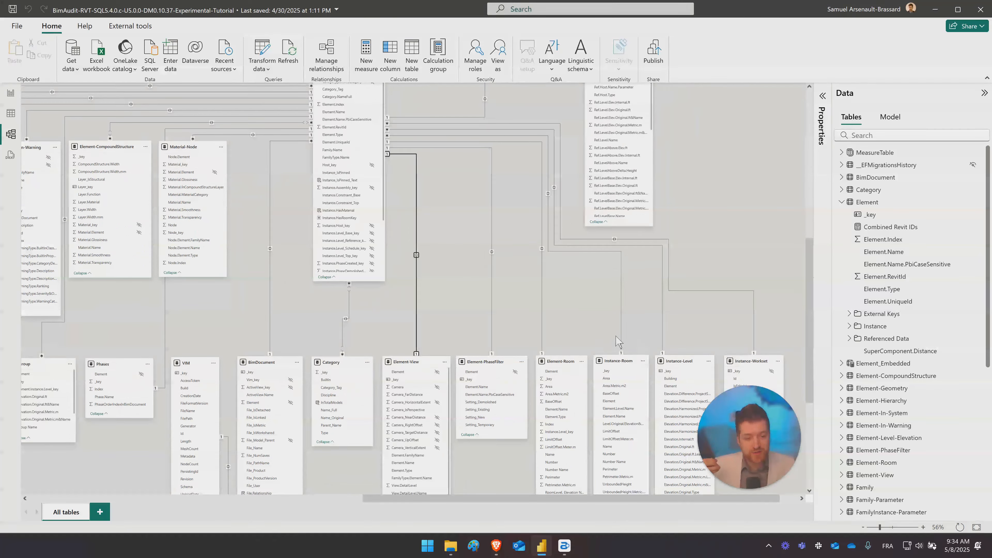
scroll(468, 251, up, 2)
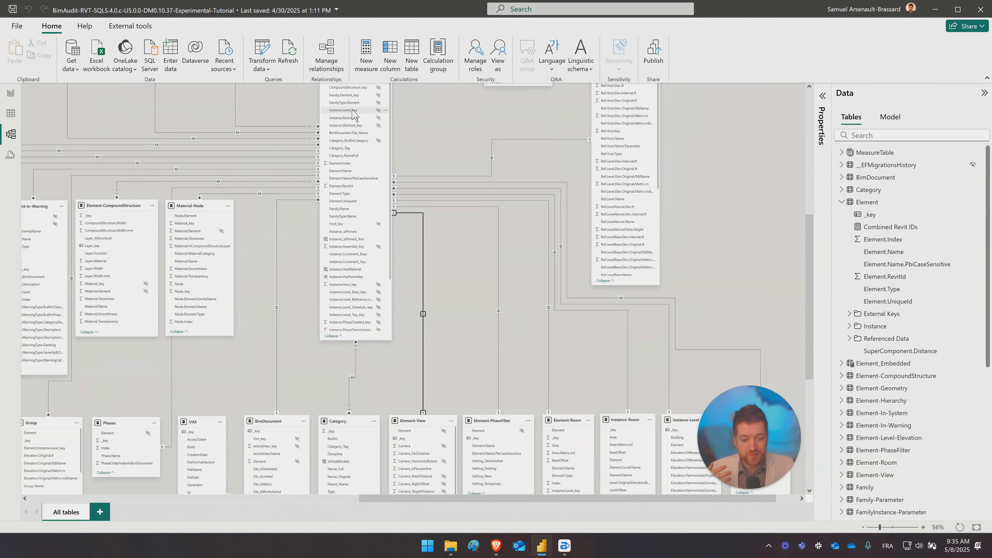
scroll(531, 310, down, 1)
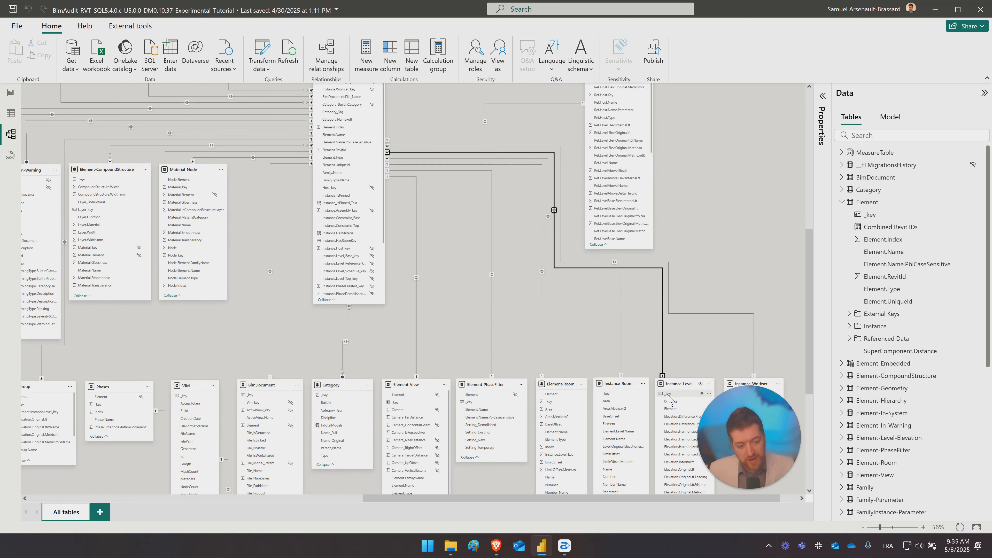
scroll(701, 254, up, 1)
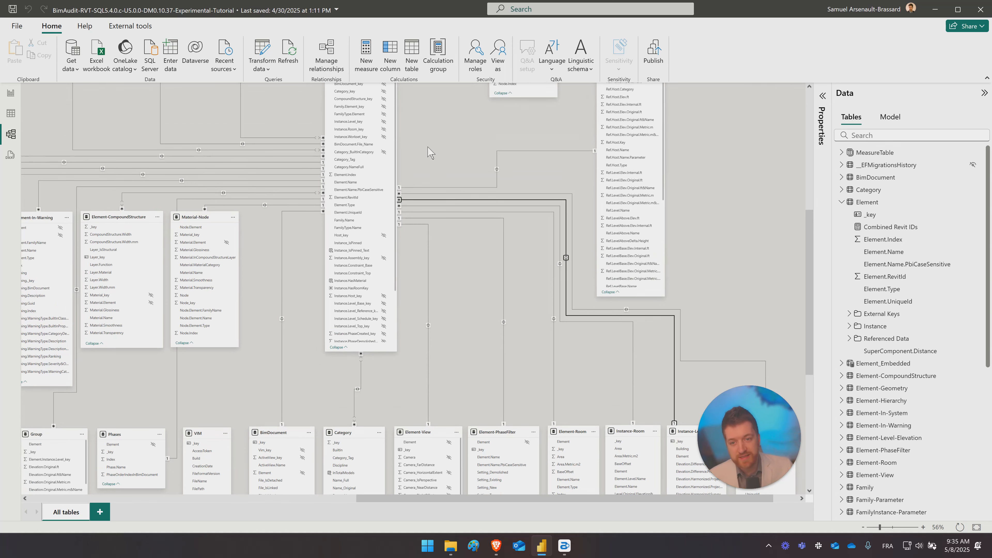
drag(428, 148, 569, 259)
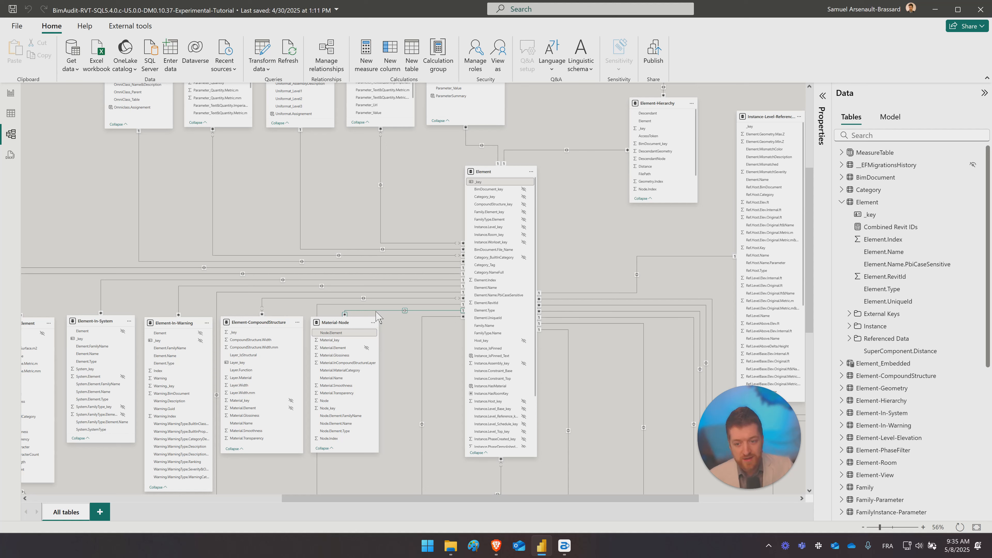
click(284, 299)
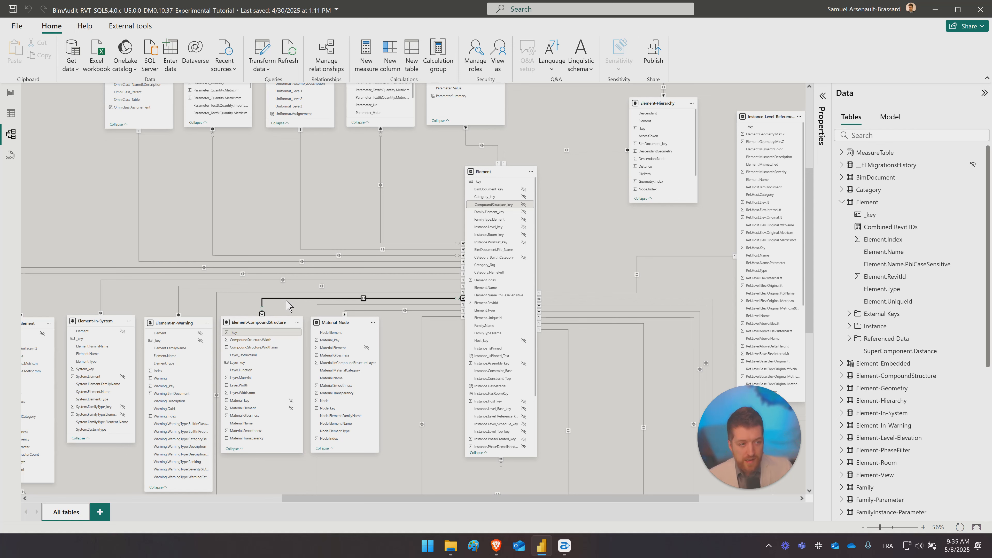
- Return to the table view, look through the Element table's External Keys columns, and collapse that folder
click(11, 113)
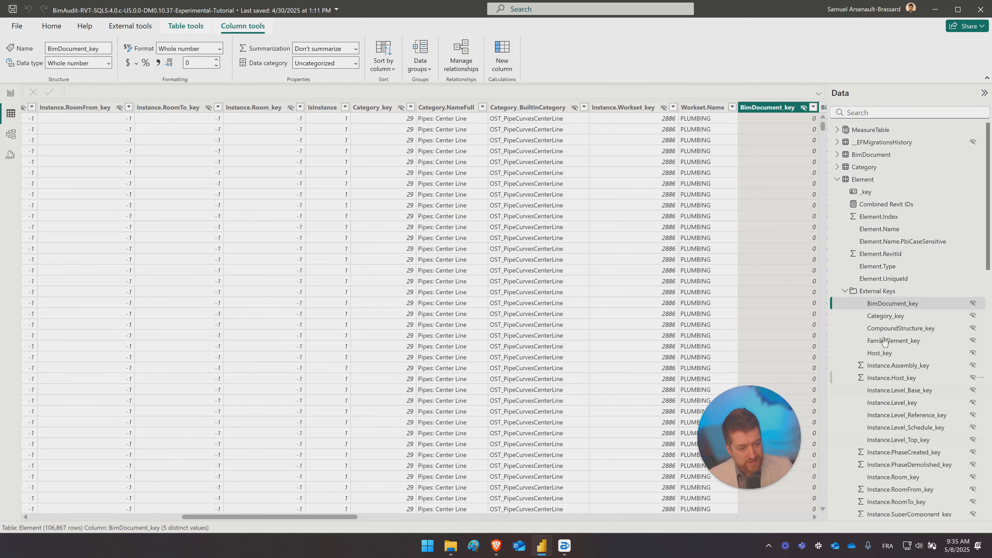
click(844, 291)
click(844, 291)
scroll(896, 341, down, 3)
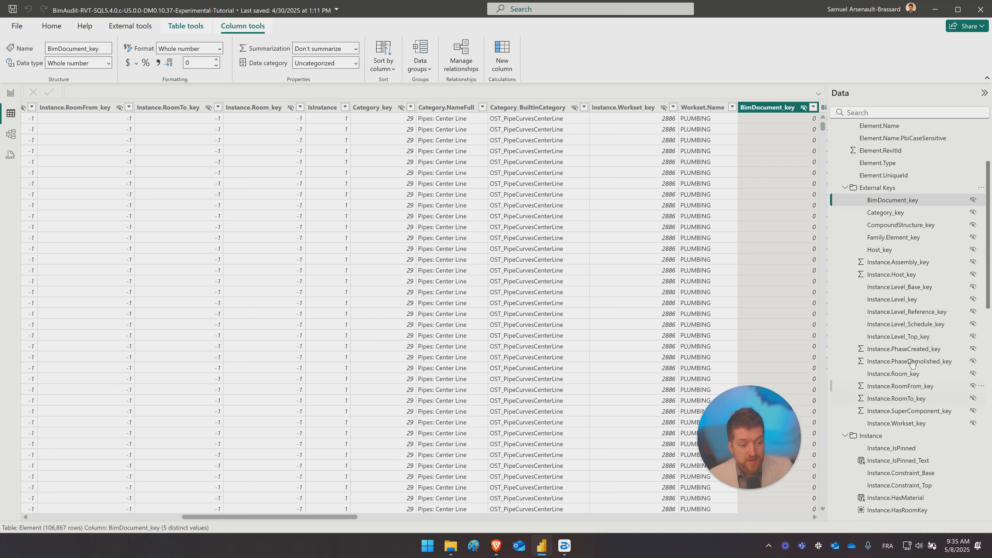
scroll(896, 257, up, 3)
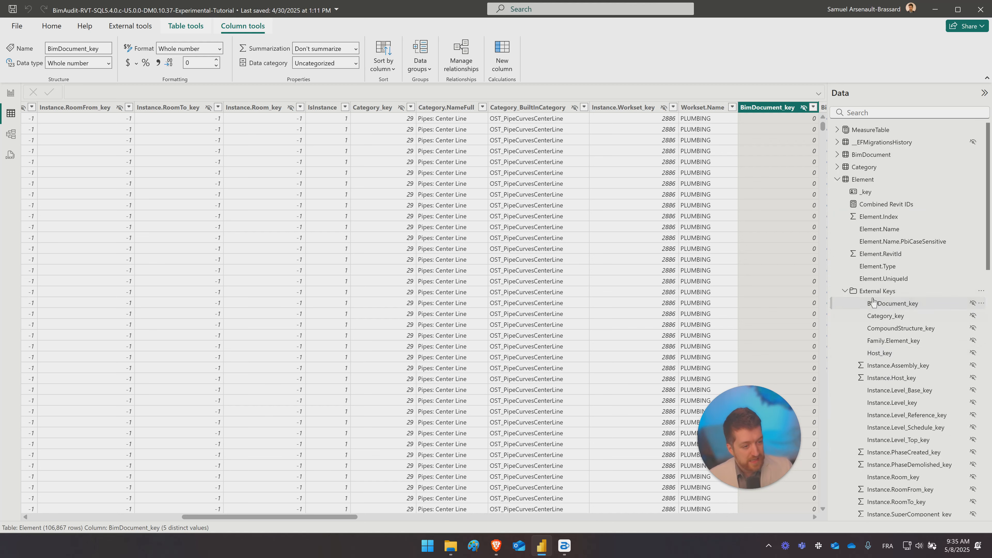
click(846, 292)
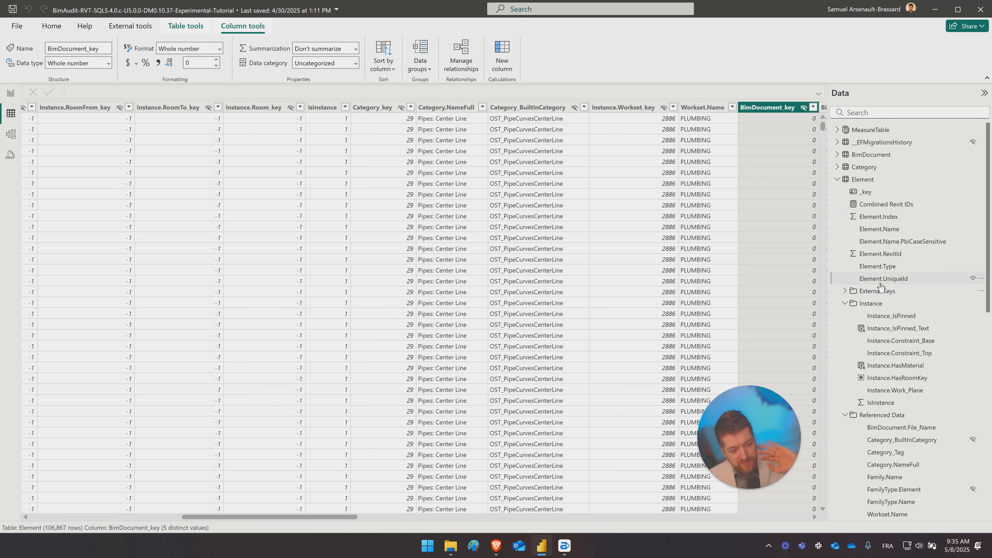
- Show the Element table's _key column and collapse the Instance and Referenced Data folders
click(893, 194)
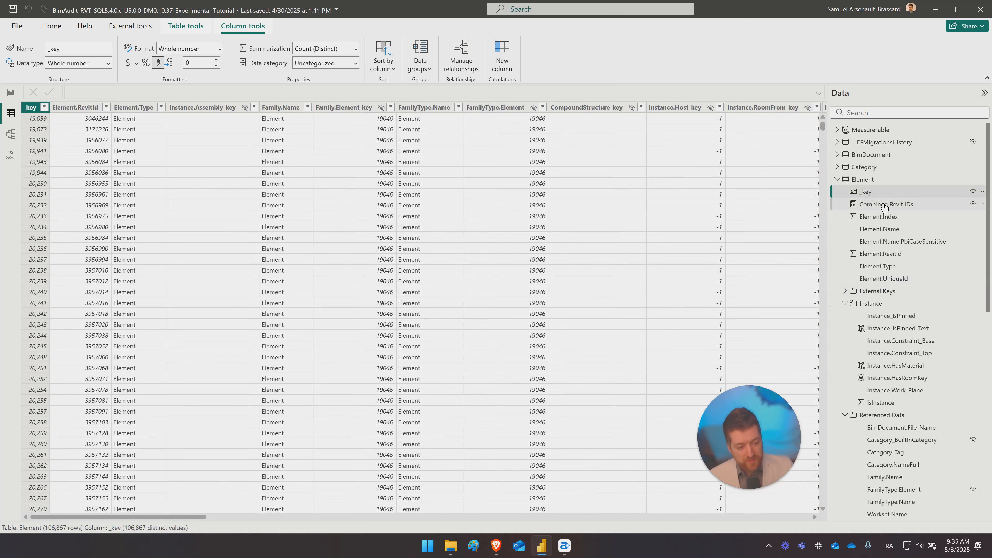
click(886, 203)
click(888, 194)
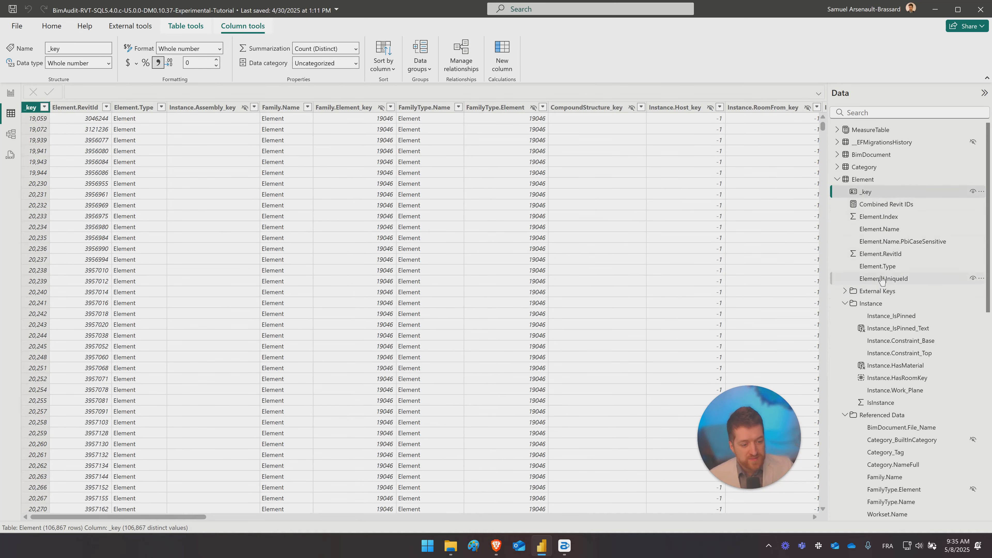
click(845, 304)
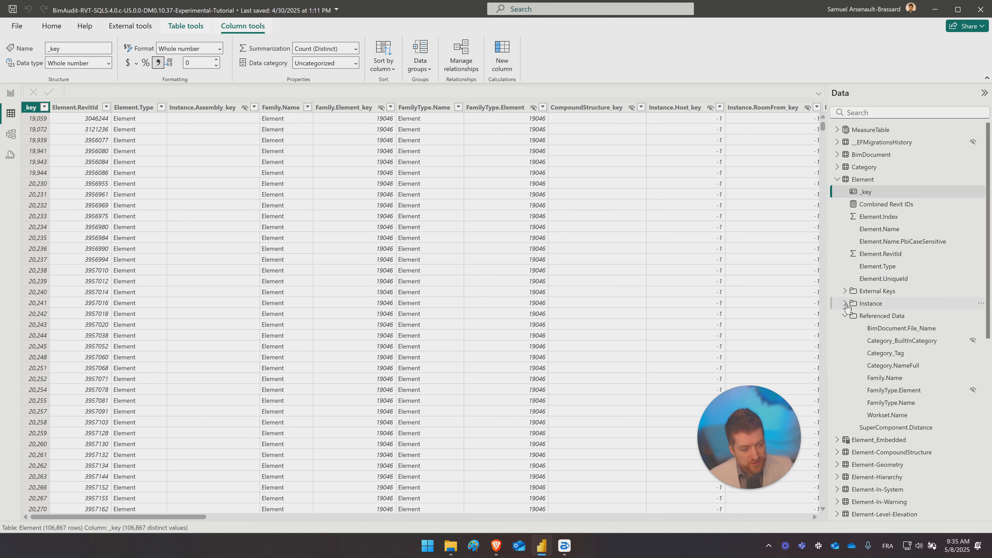
click(845, 317)
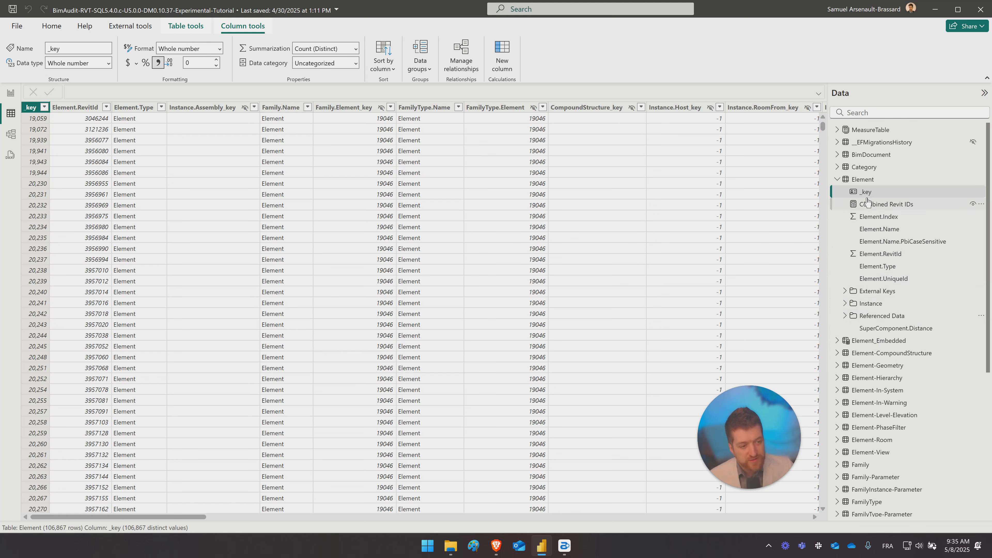
- Select the Element table and inspect its _key, Element.RevitId and Element.Type columns in turn
click(861, 181)
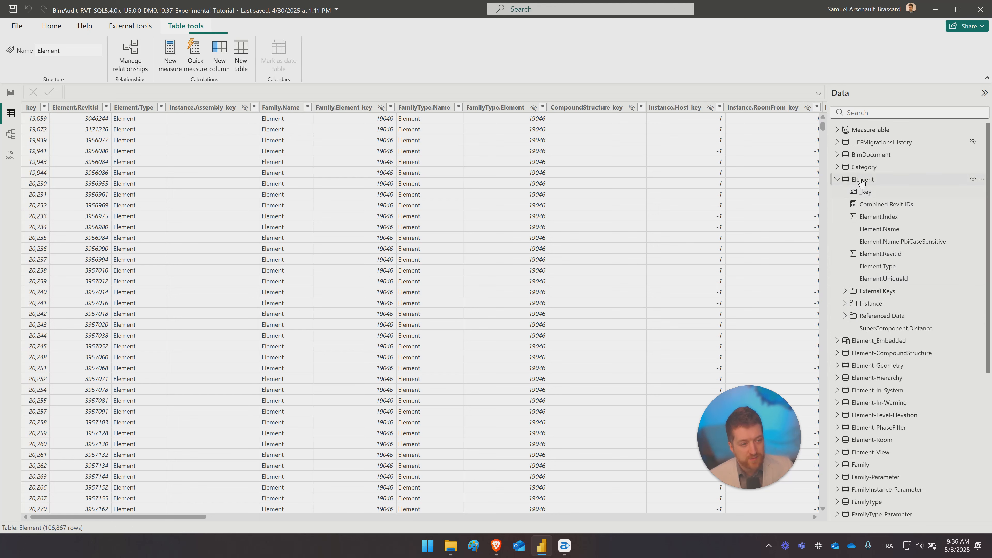
click(871, 195)
click(76, 107)
click(149, 107)
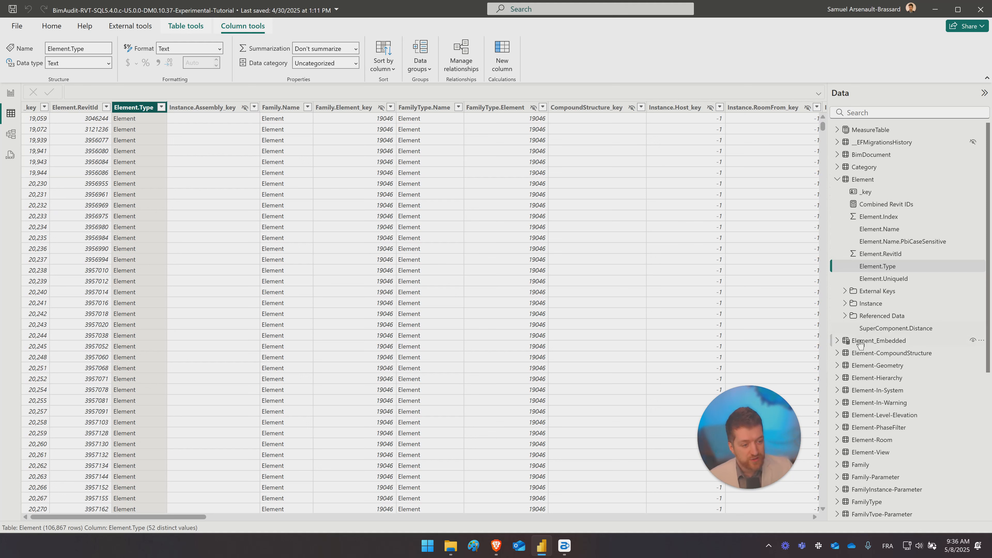
- Inspect individual values in the Element table's _key column, including the first and third rows
click(885, 193)
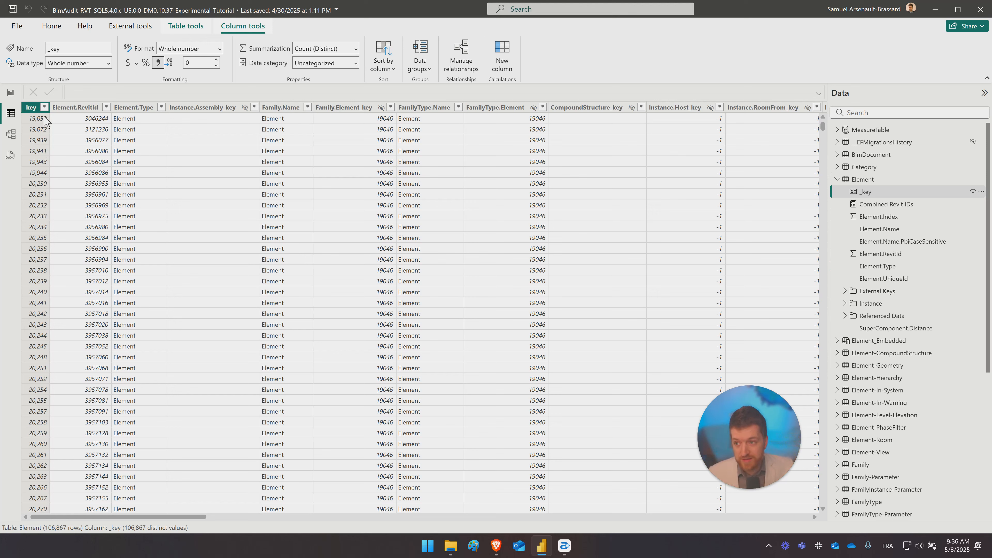
click(43, 140)
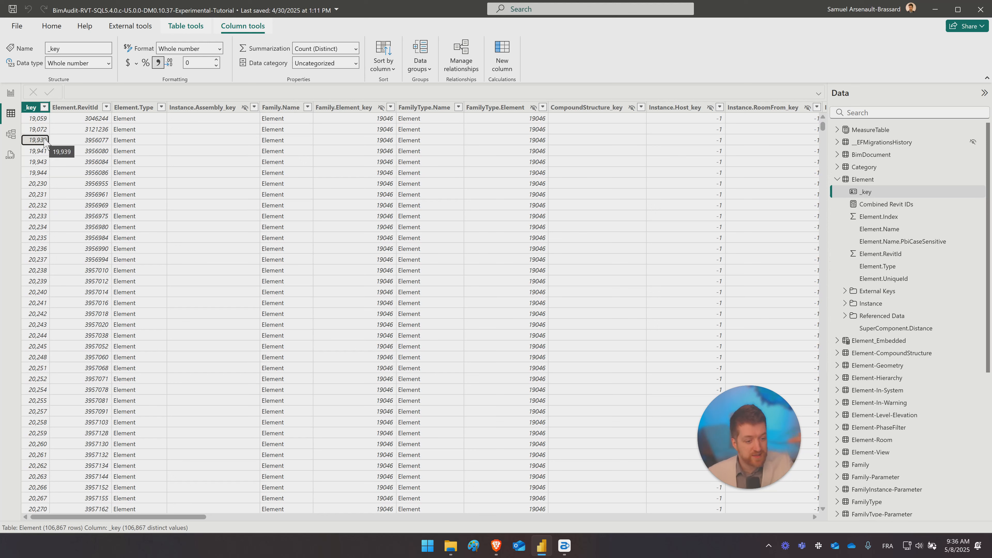
click(39, 120)
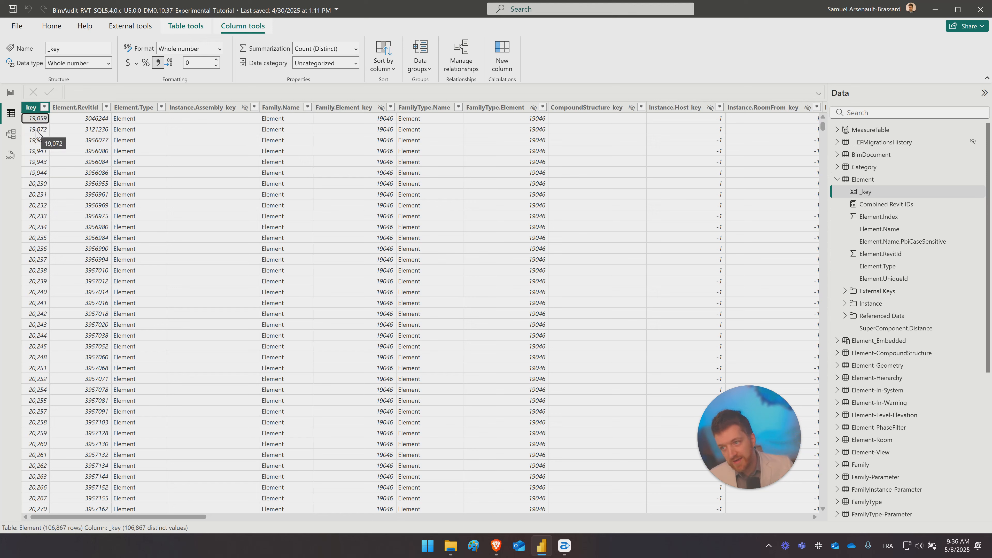
click(35, 143)
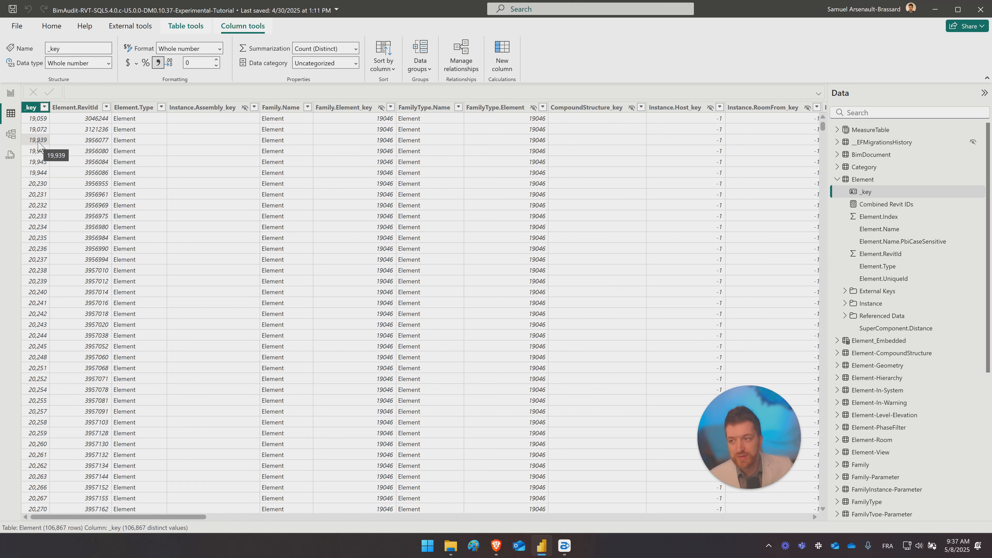
- Return to the report's Explorer page and set the category matrix's Count value to aggregate by Count
click(10, 93)
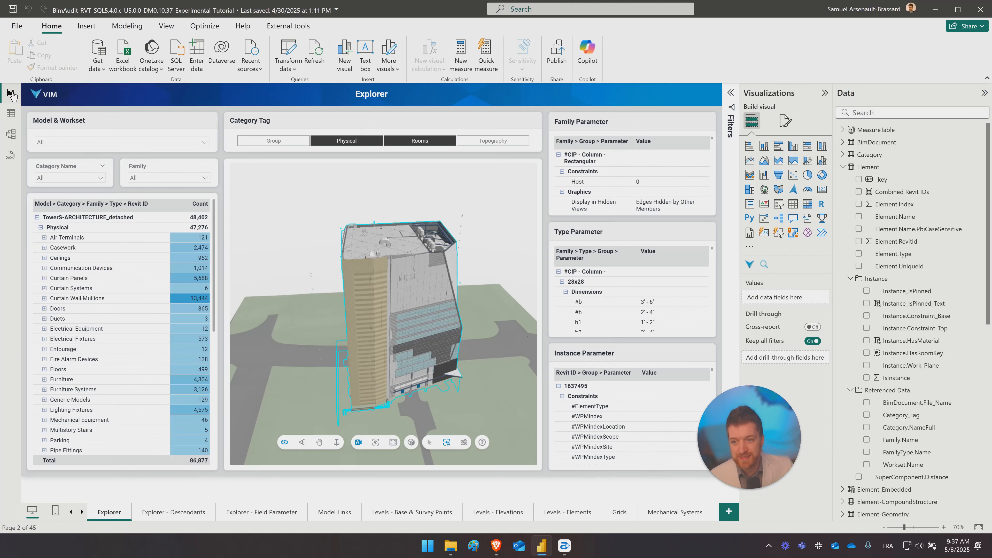
click(177, 218)
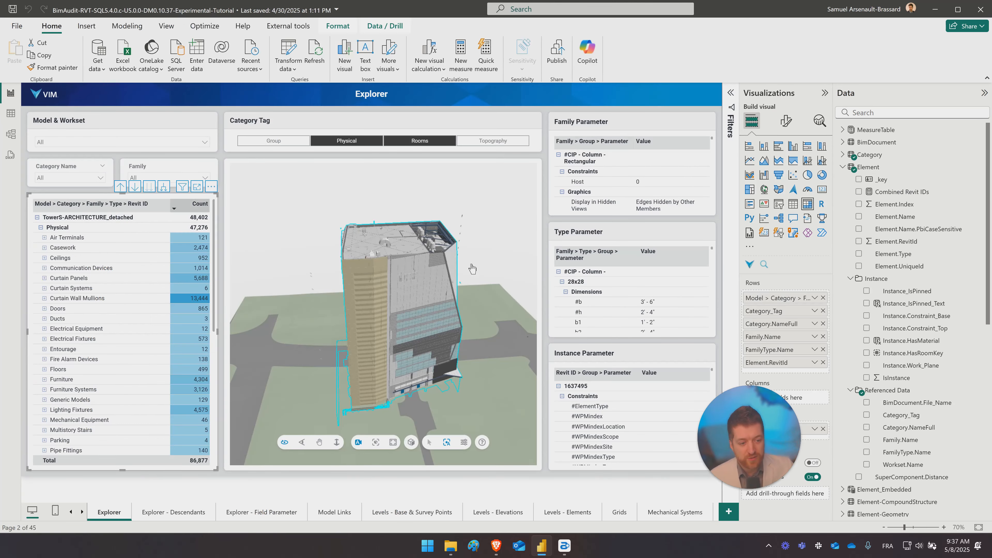
click(814, 429)
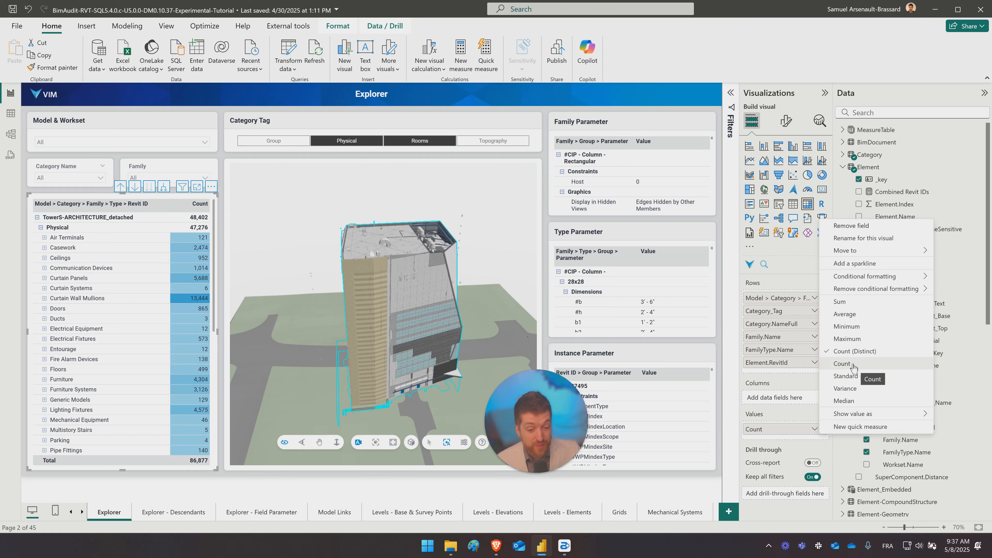
click(848, 363)
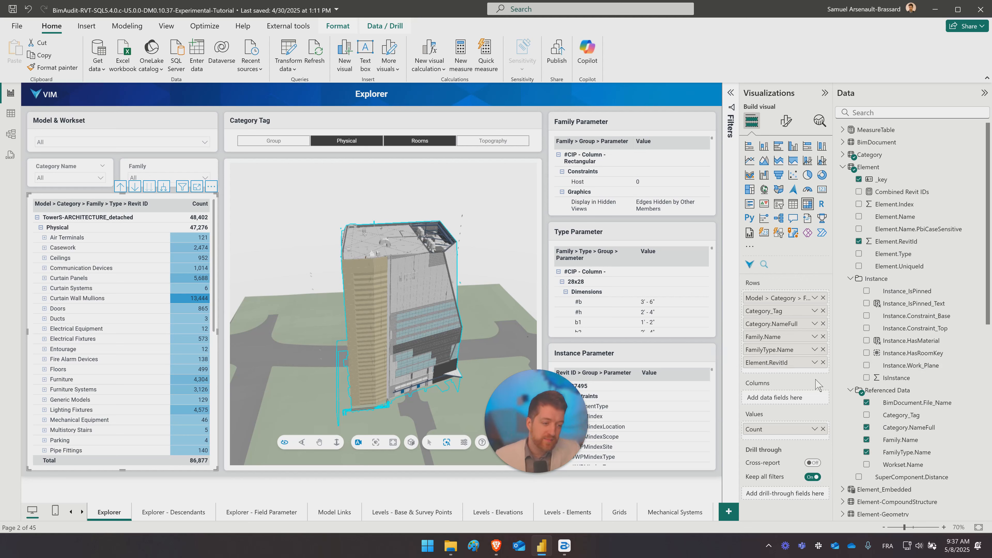
- Try the Sum aggregation on the matrix's Count value and restore it to Count
click(814, 429)
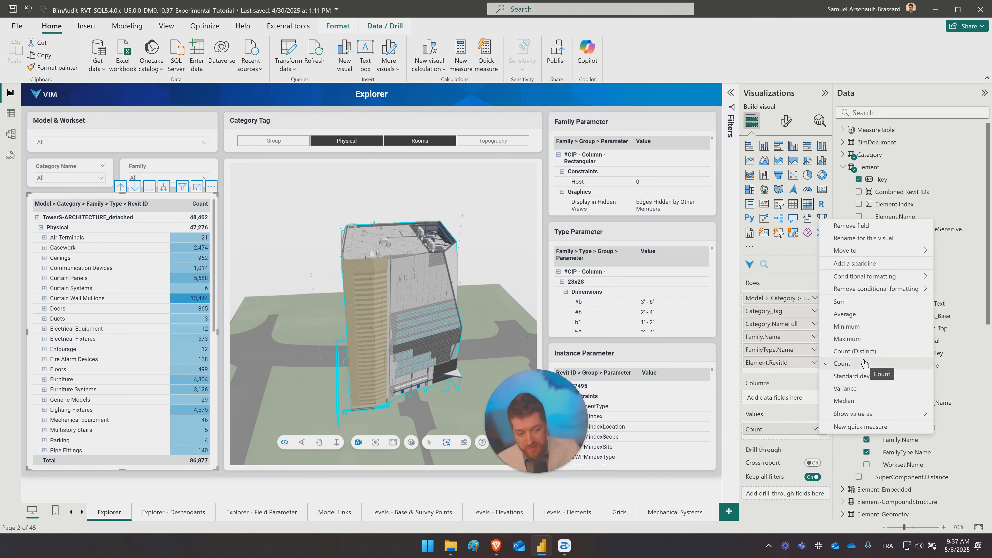
click(850, 306)
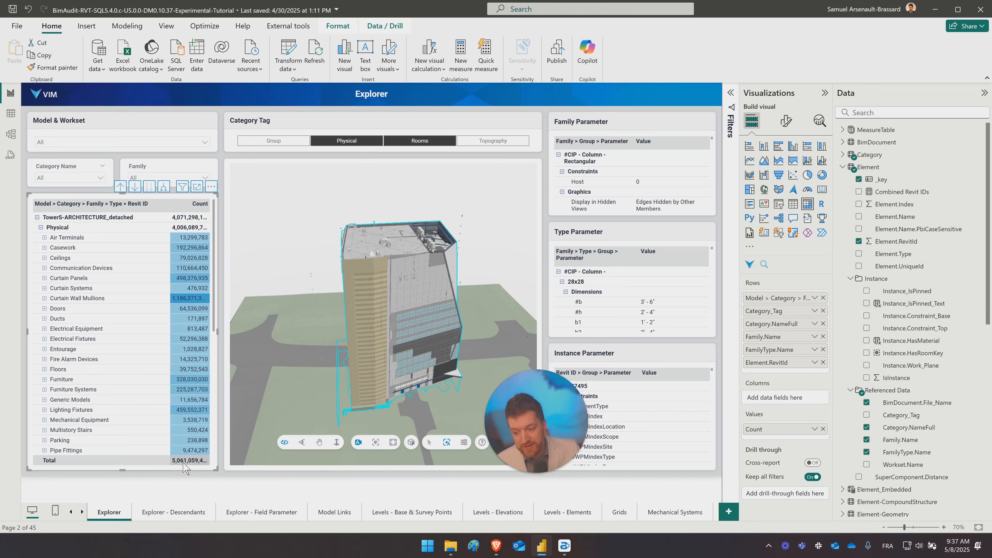
click(815, 429)
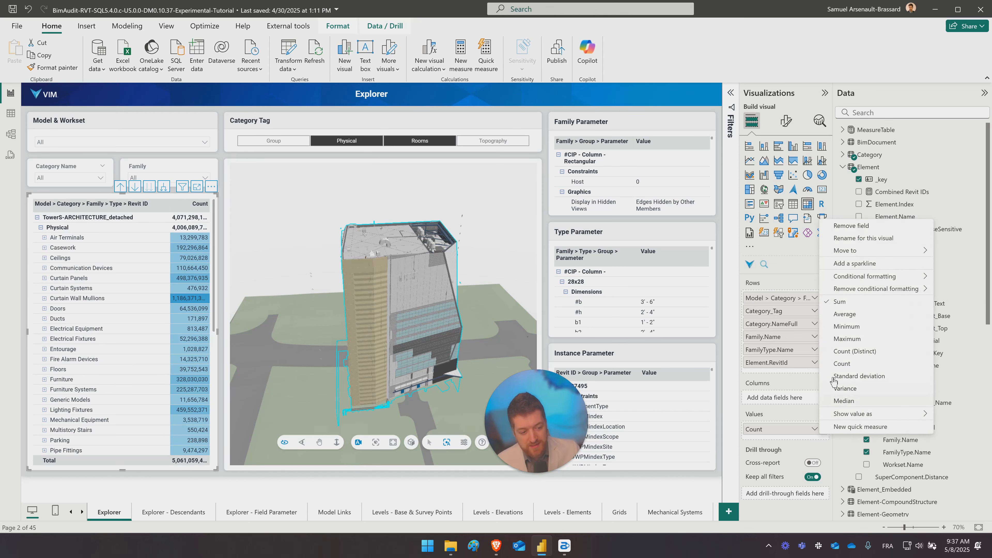
click(843, 364)
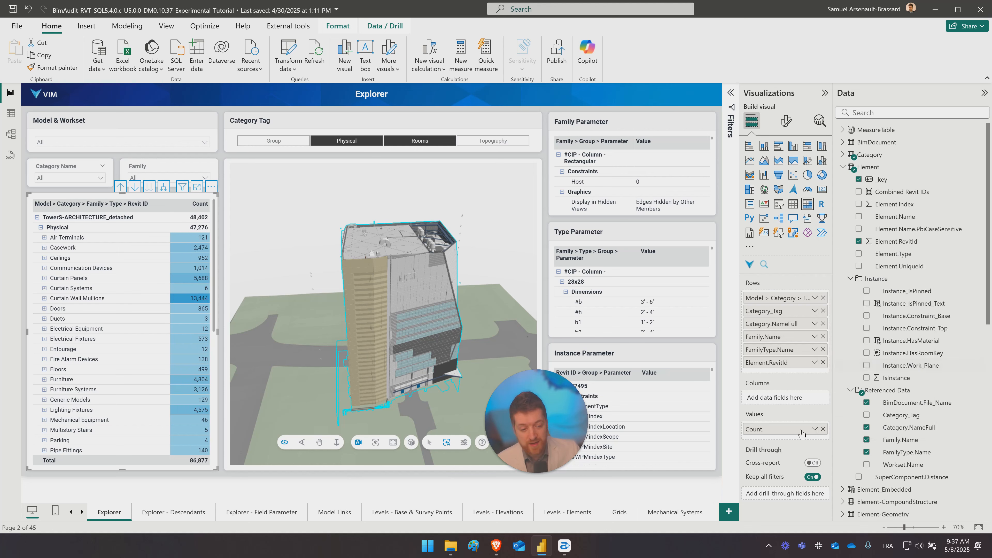
- Switch the matrix's Count value to Count (Distinct) and back to Count
click(815, 429)
click(845, 351)
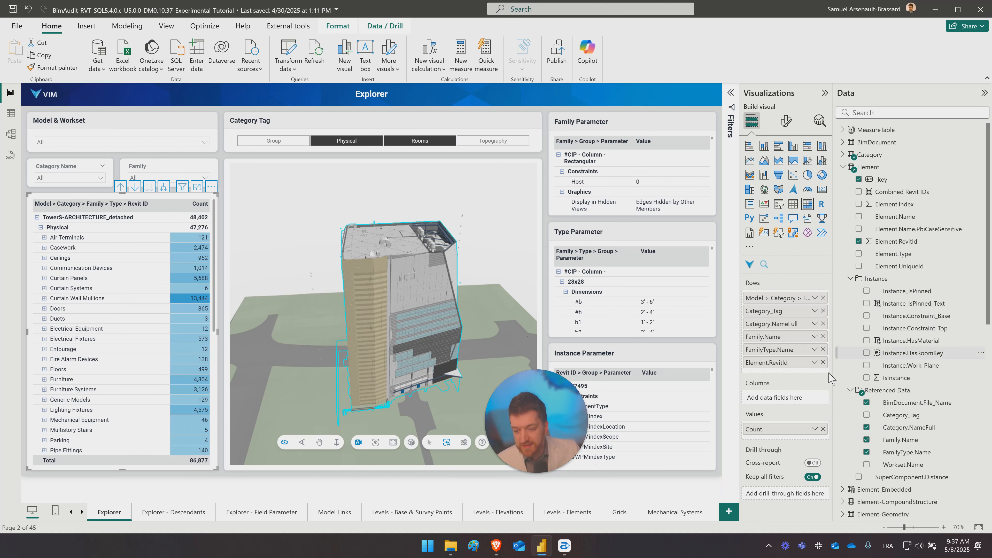
click(815, 429)
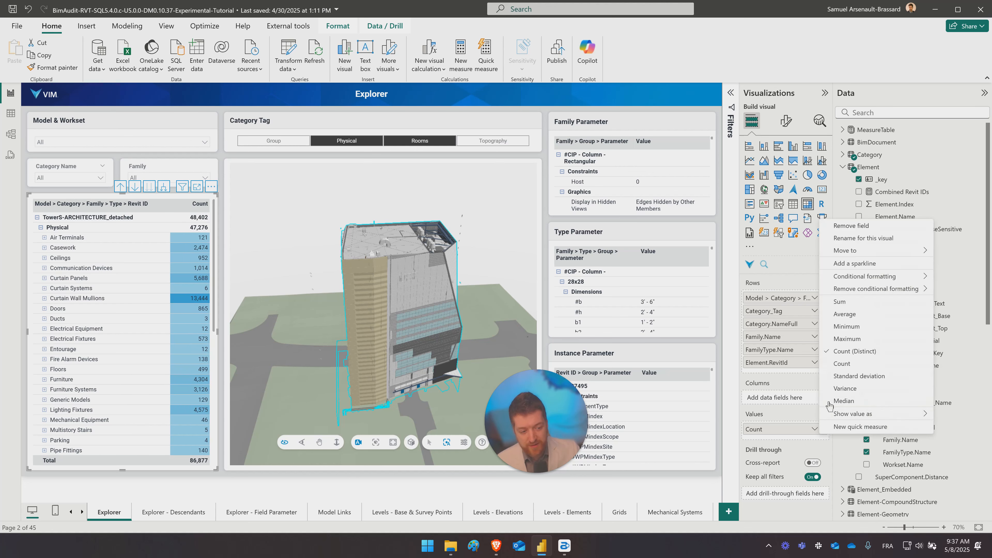
click(849, 364)
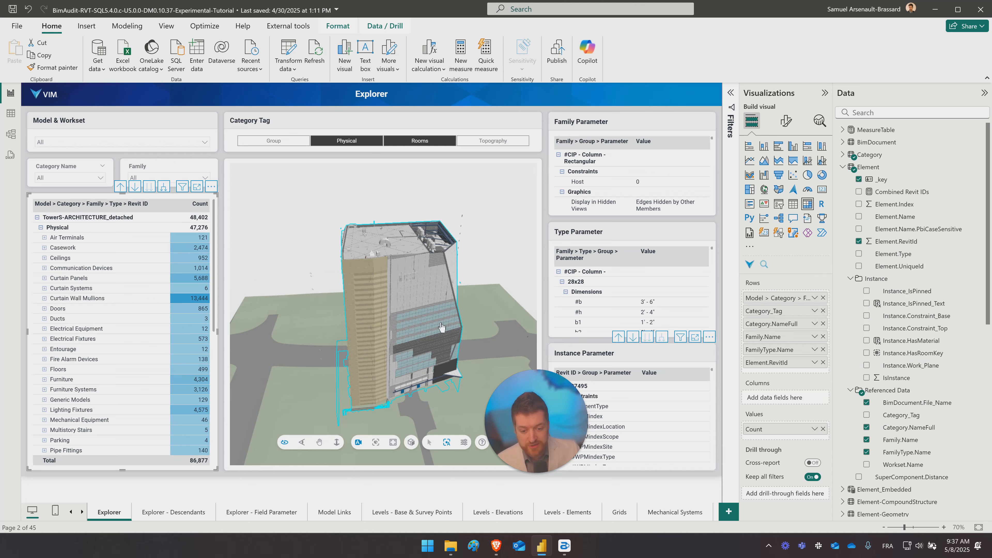
- Return to the table view and examine the full DAX formula of the Element table's Combined Revit IDs measure
click(10, 114)
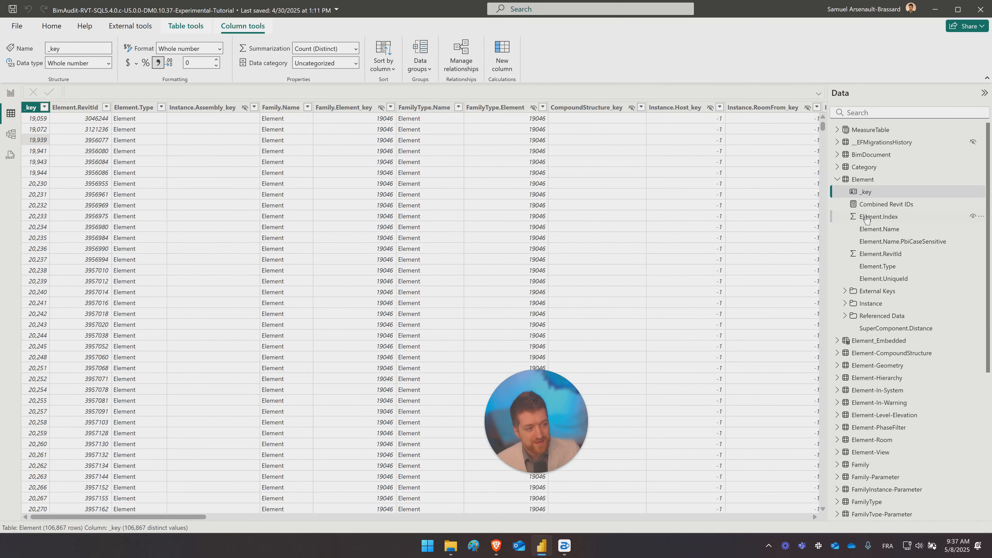
click(875, 207)
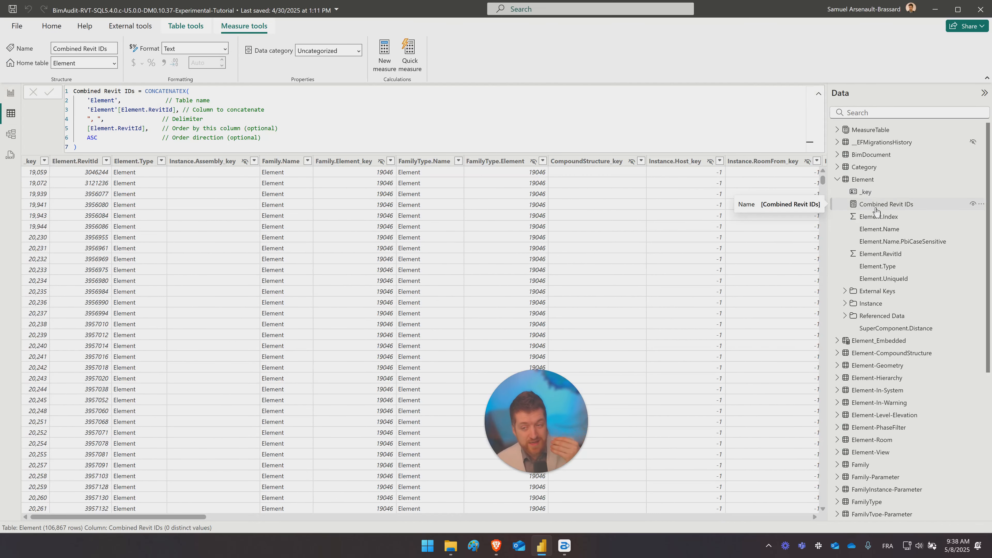
click(93, 102)
key(ctrl+a)
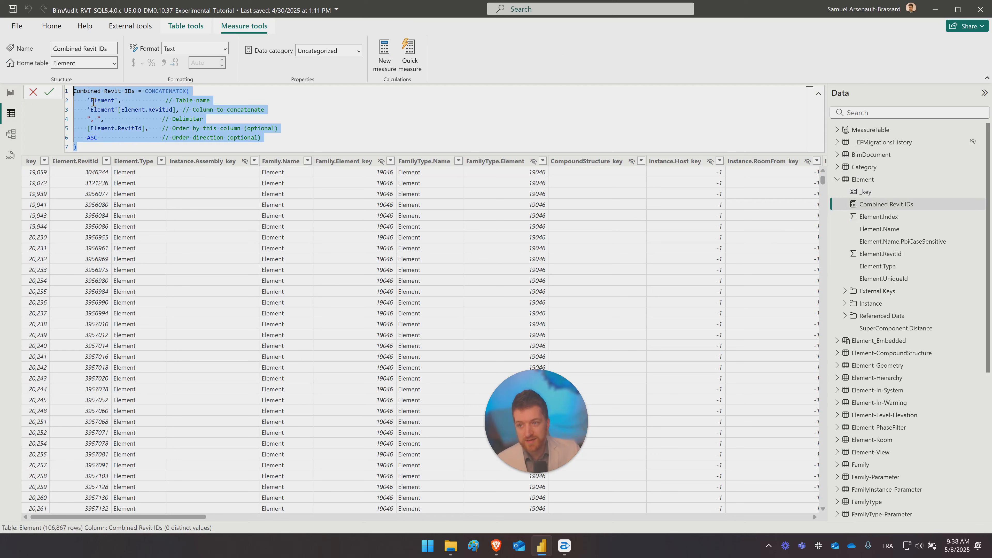
click(342, 141)
drag(262, 151, 78, 79)
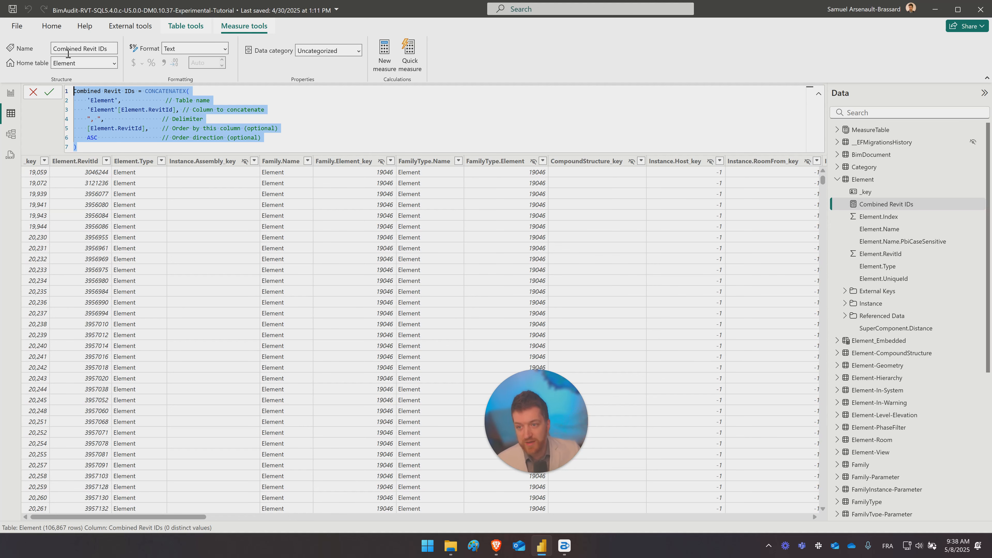
- Compare the Element.Index column with the Combined Revit IDs measure and return to the table's first columns
click(871, 216)
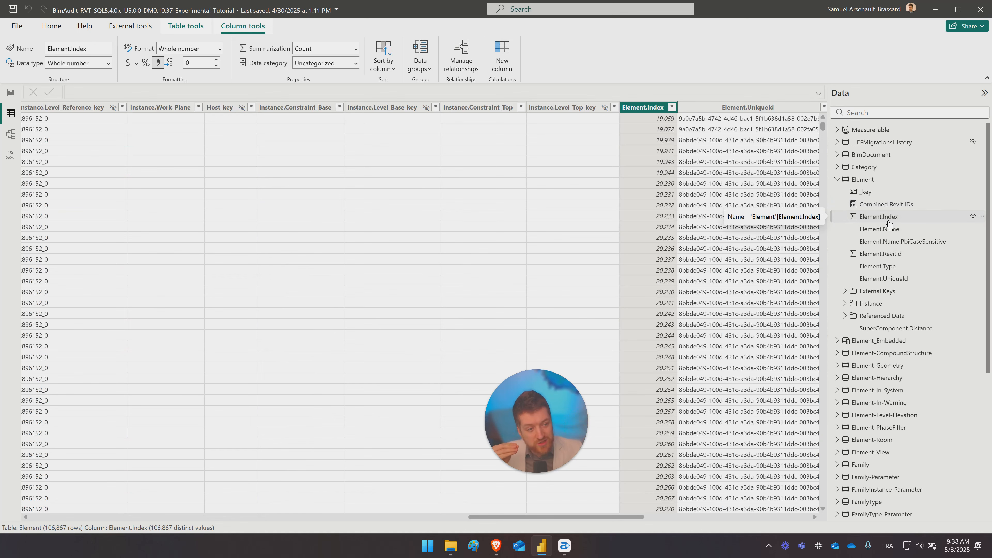
click(891, 205)
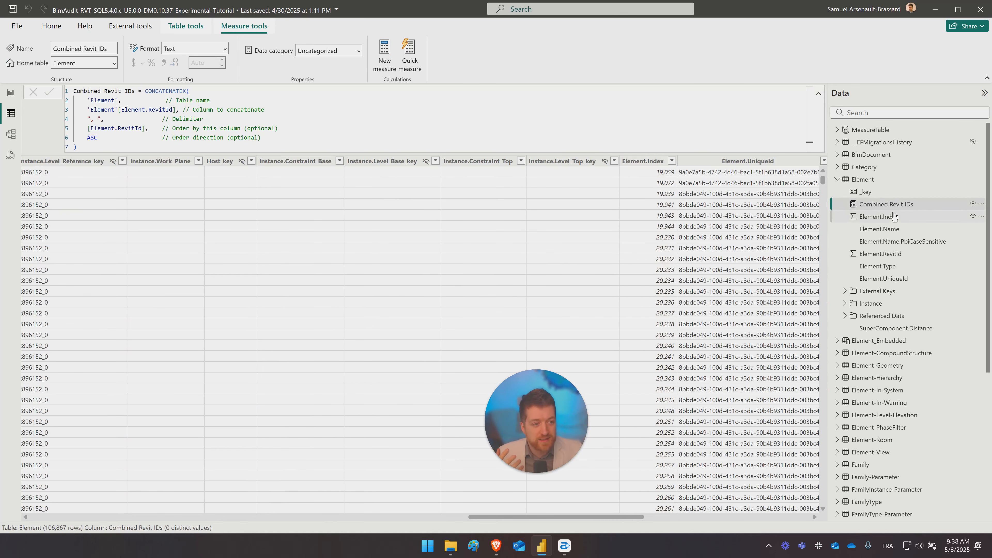
click(887, 218)
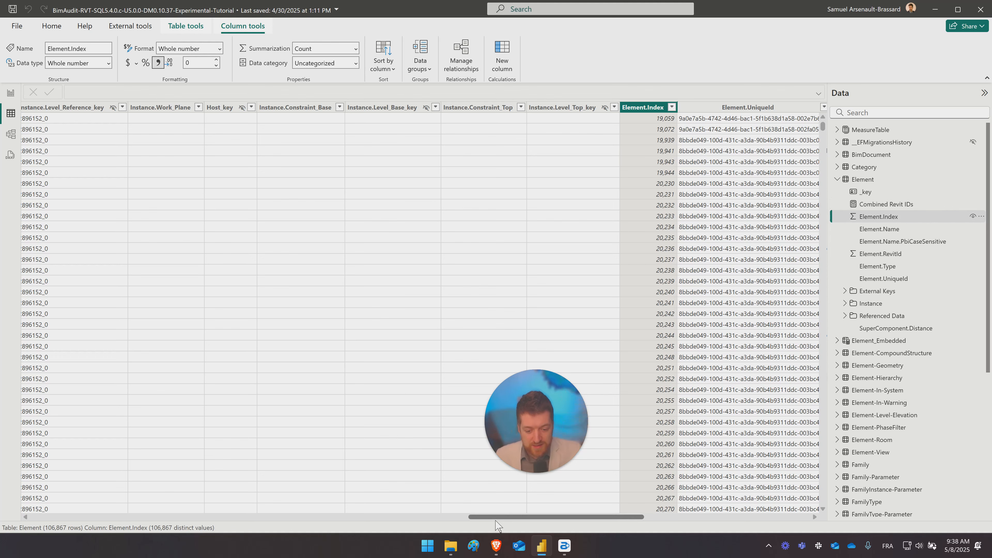
drag(496, 516, 7, 500)
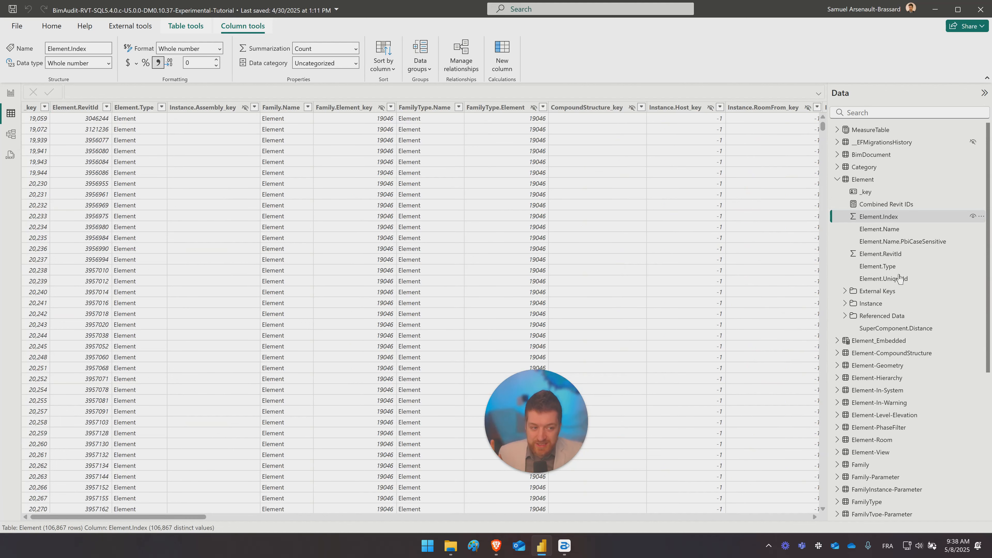
- Inspect the Element.Name column and briefly show the fields in the Element table's Instance folder
click(895, 230)
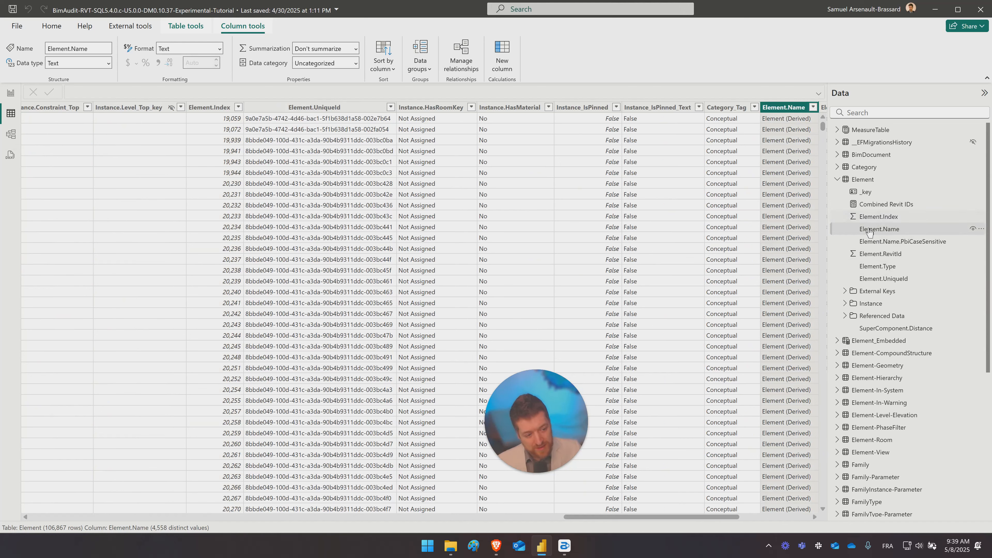
click(845, 303)
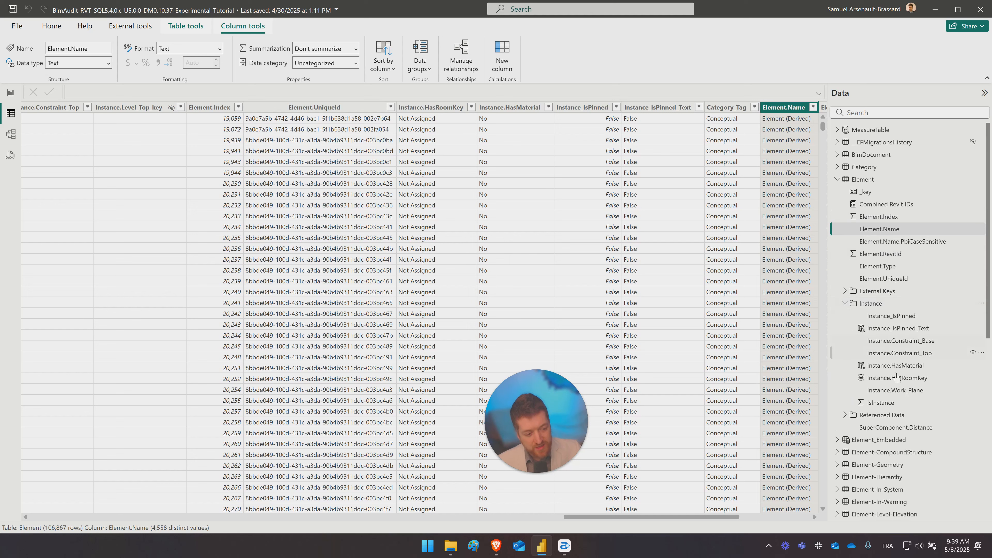
click(845, 304)
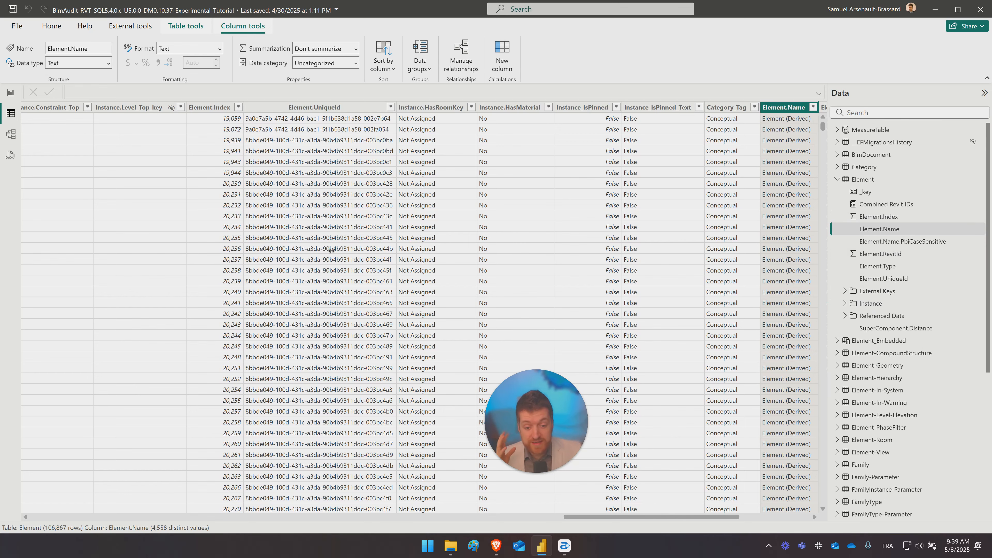
- Go back to the Element table's first columns, review the Instance folder's fields and collapse the folder
scroll(237, 250, left, 15)
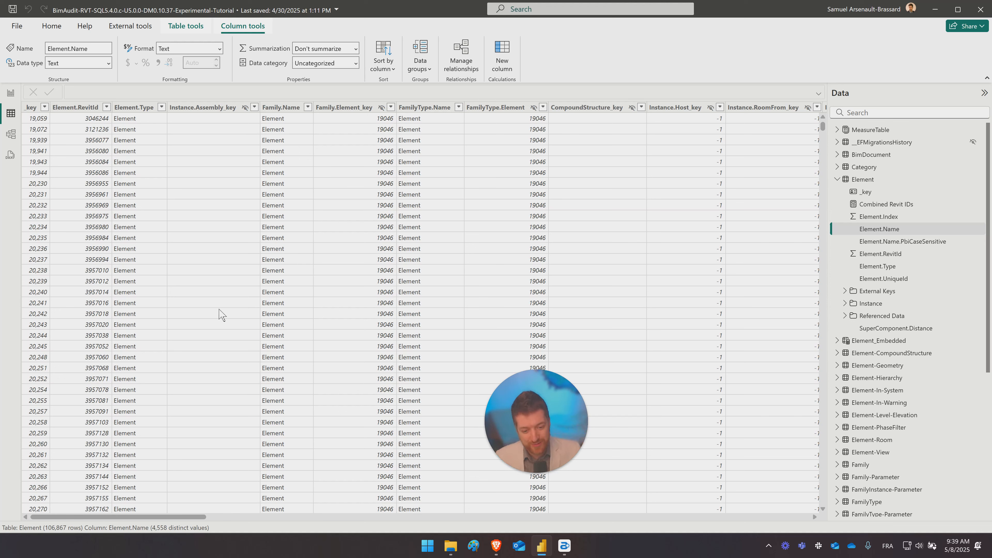
drag(545, 440, 761, 452)
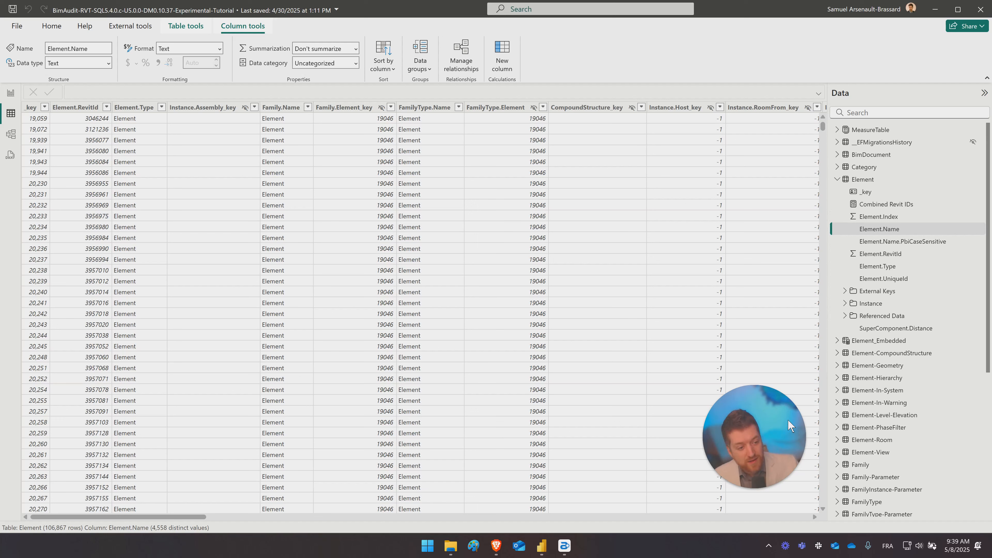
click(845, 304)
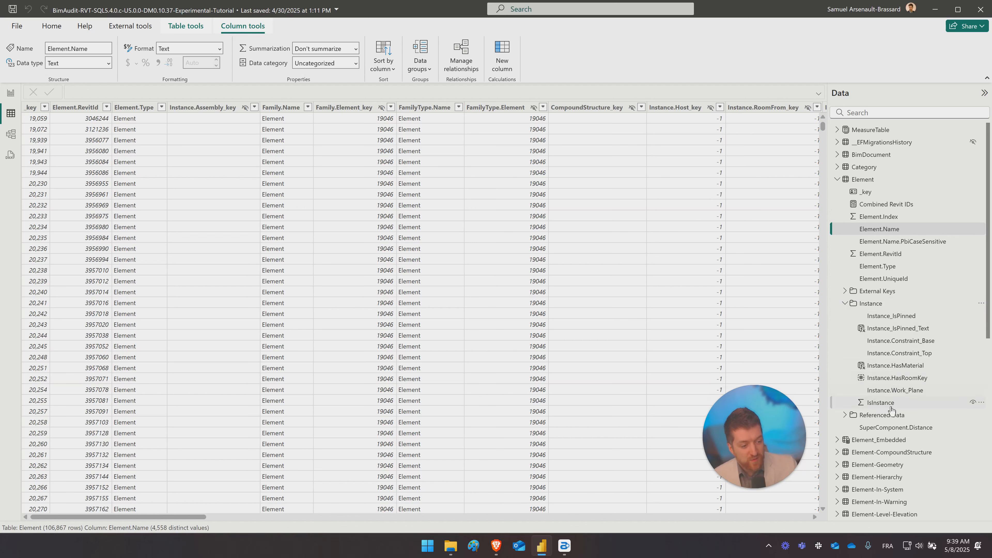
click(845, 303)
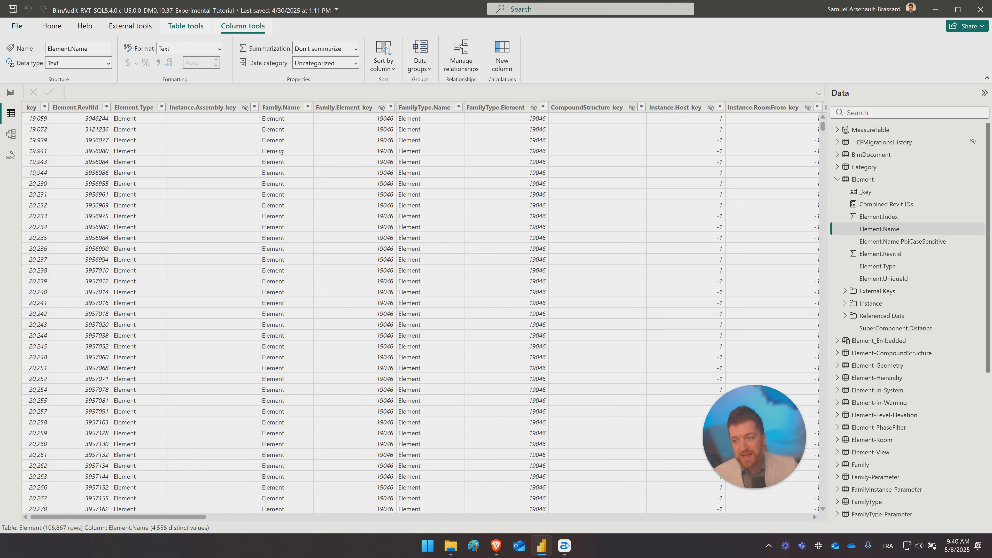
- Inspect the Element.Index and Element.Name columns and browse the distinct values in Element.Name's filter list
click(890, 217)
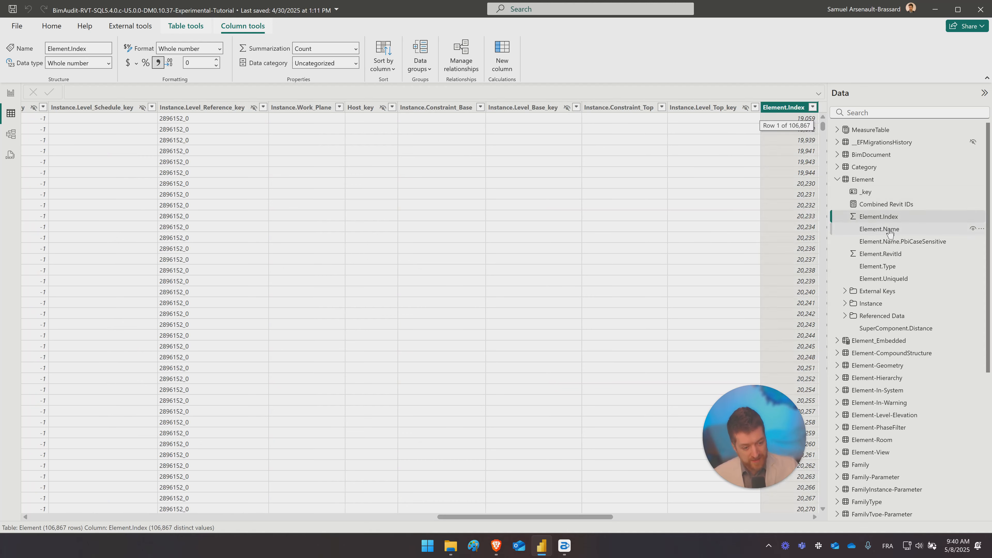
click(887, 229)
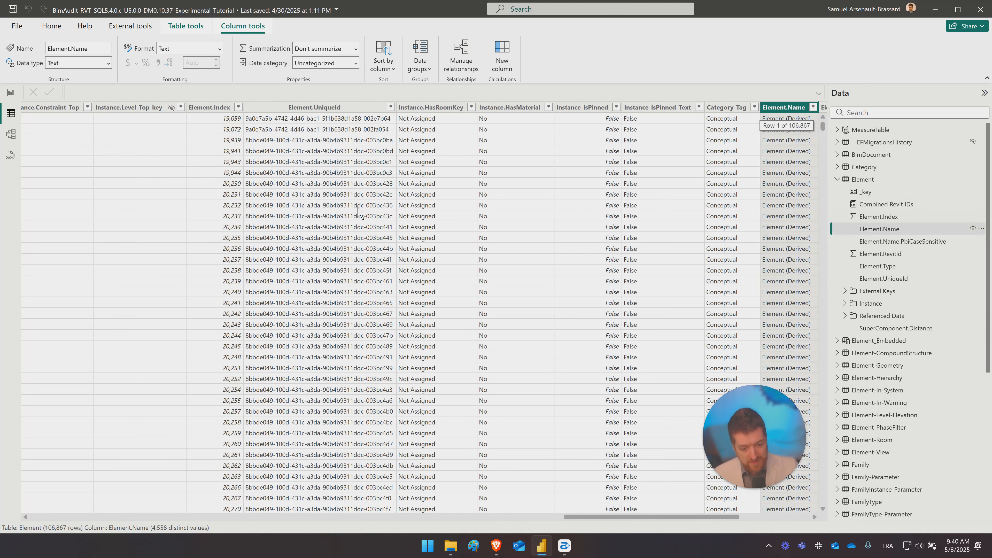
click(813, 107)
scroll(867, 270, down, 15)
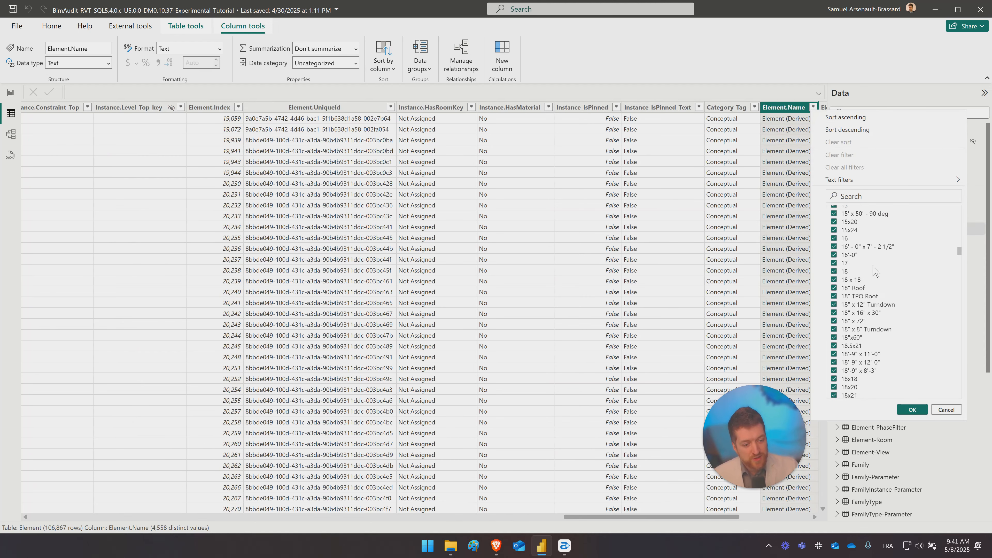
click(694, 198)
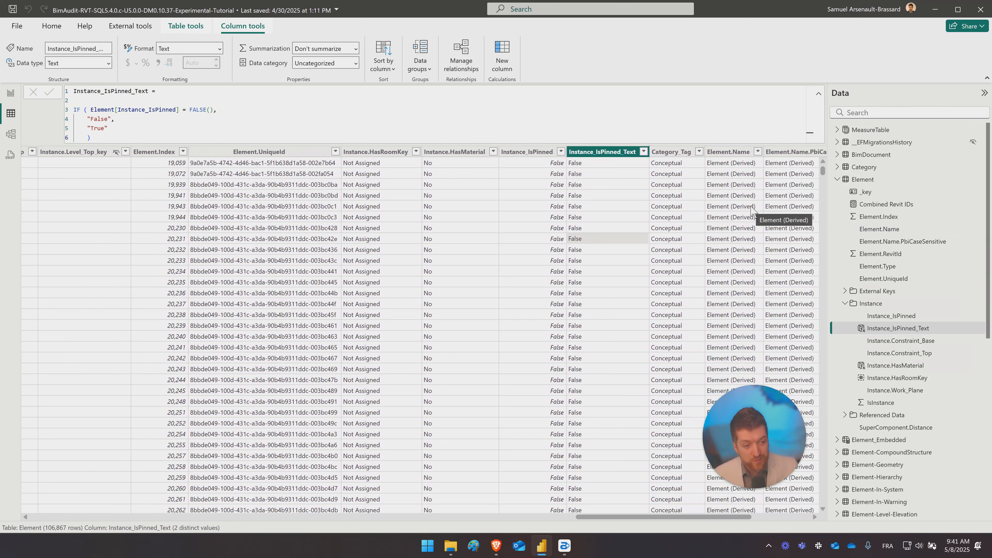
click(752, 208)
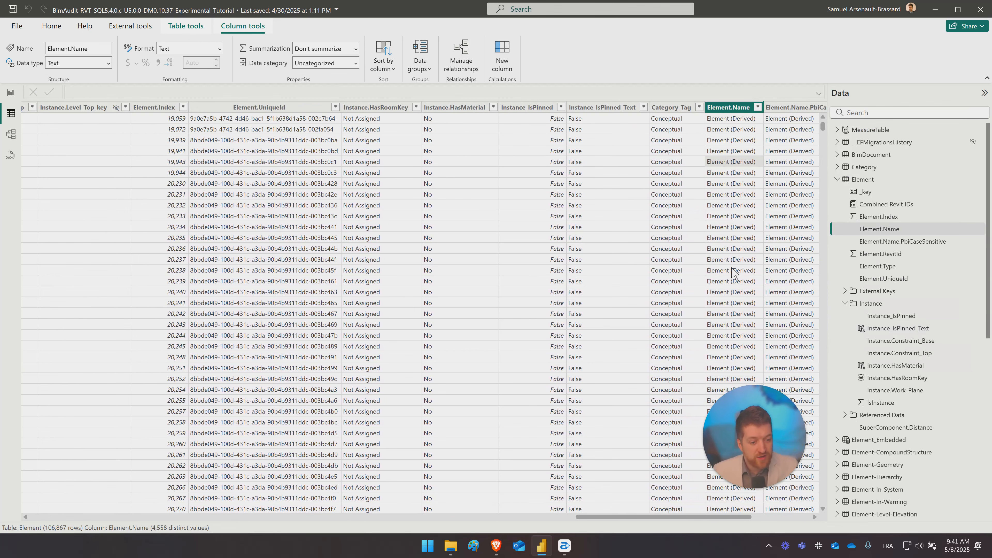
click(758, 110)
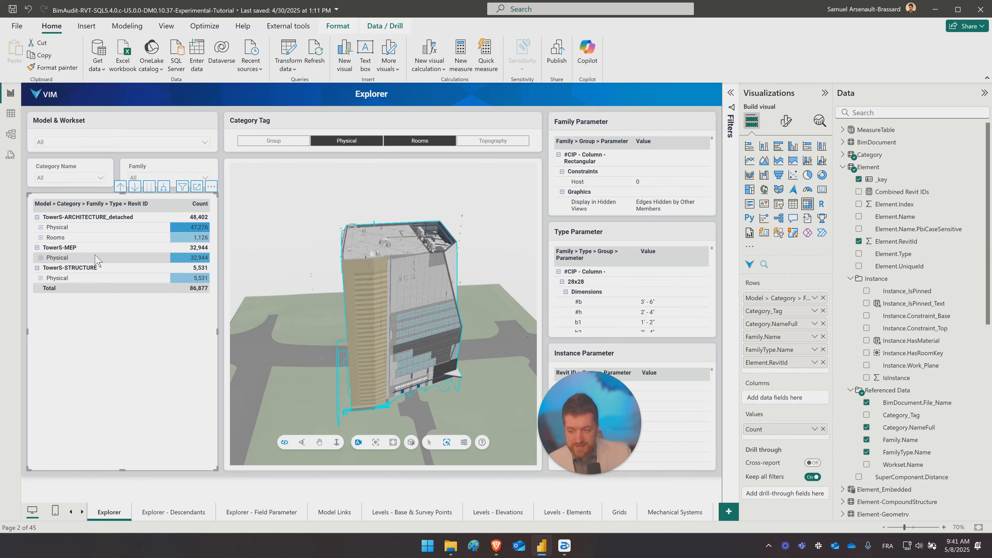
- In the Explorer matrix, expand TowerS-ARCHITECTURE_detached's Physical group through Air Terminals to the Return Diffuser family's types, and expand its Rooms group
click(41, 229)
click(44, 237)
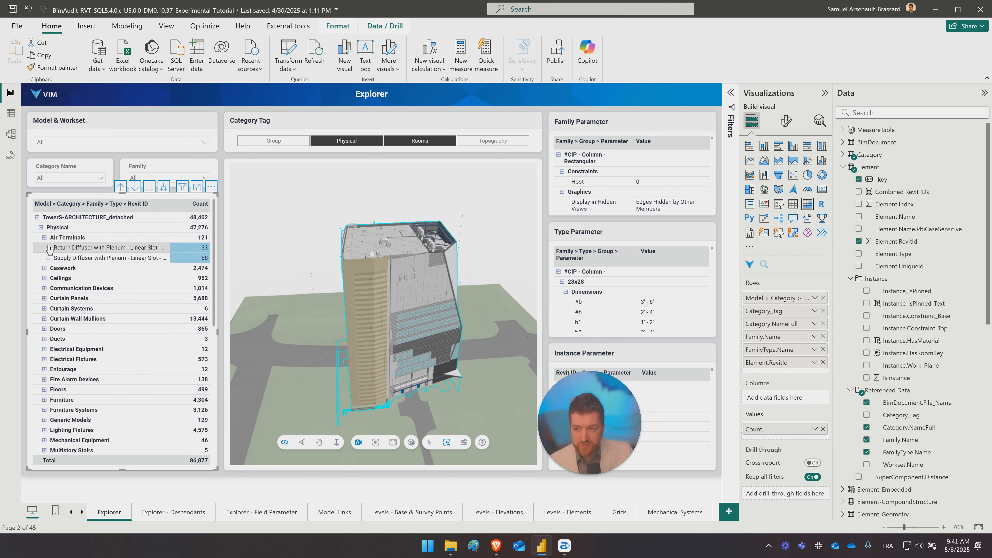
click(47, 247)
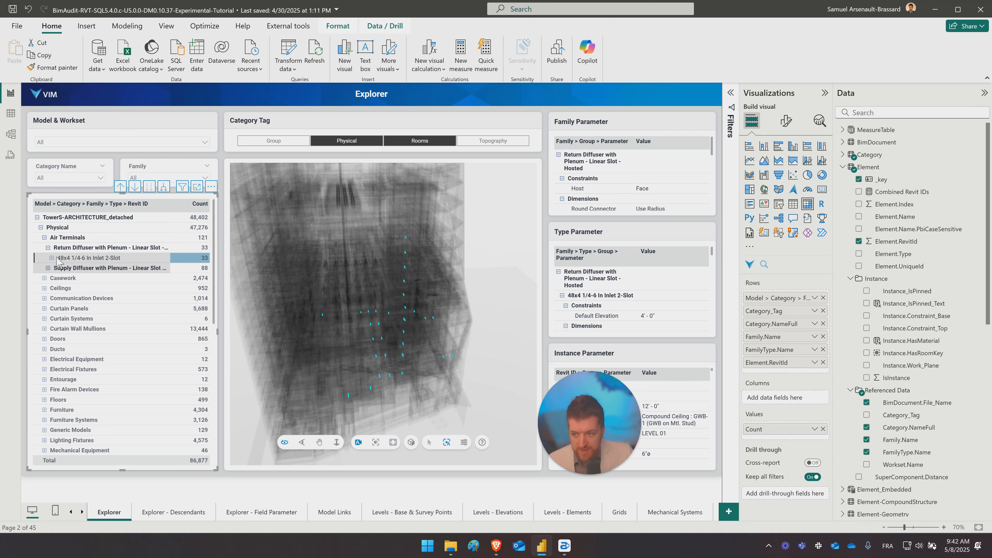
scroll(78, 352, down, 8)
click(40, 409)
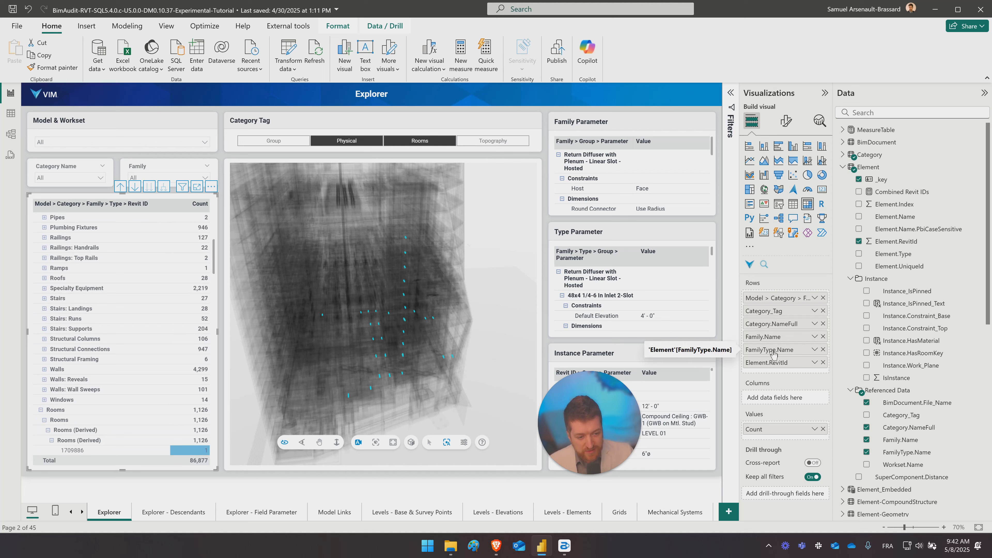
- Add Element.Name to the matrix rows between Family.Name and FamilyType.Name, and select room 1100 under Rooms (Derived)
scroll(52, 301, down, 5)
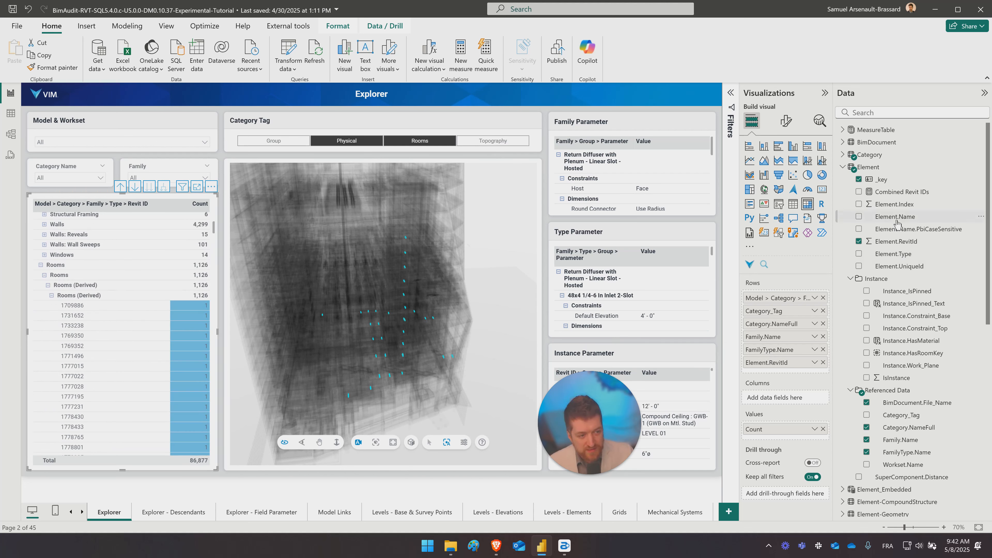
drag(896, 218, 793, 346)
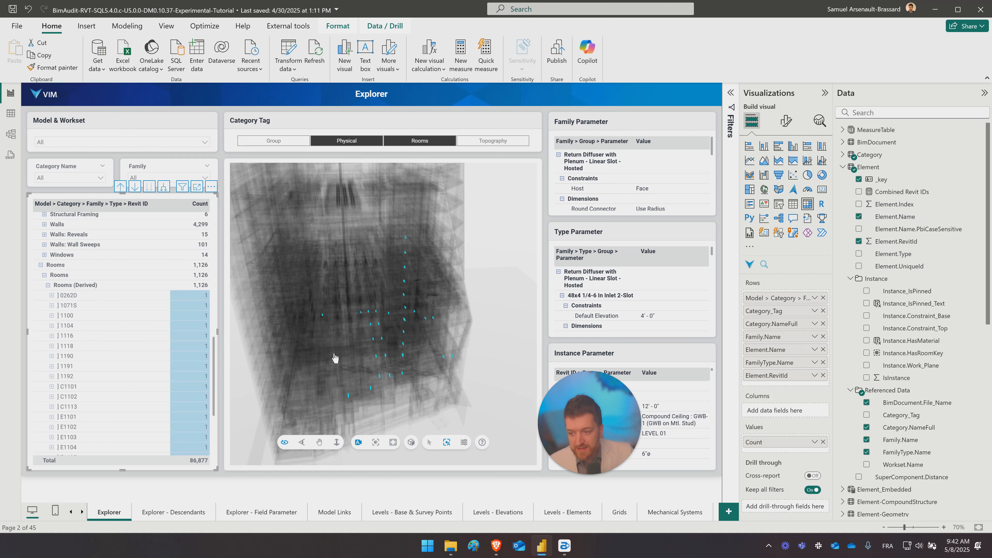
click(84, 299)
click(86, 314)
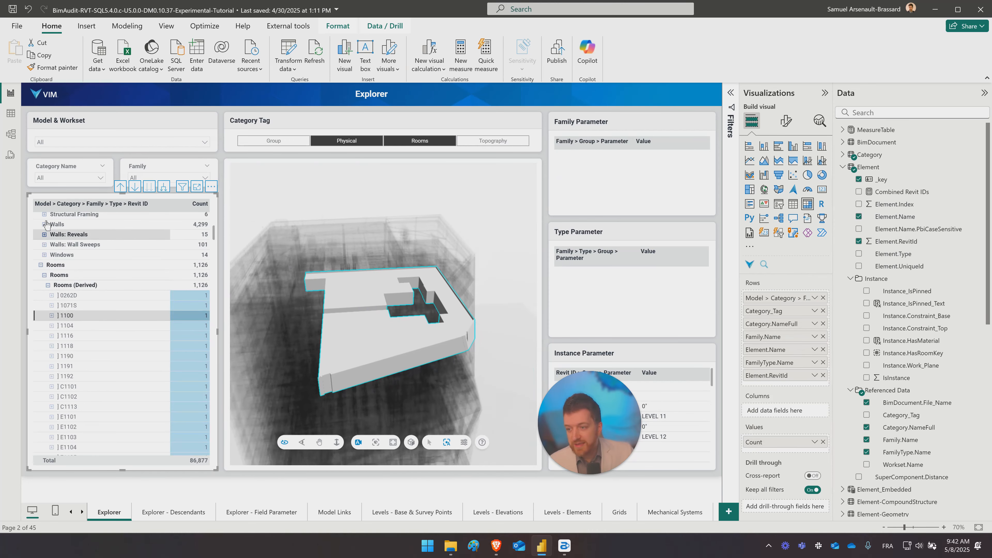
- Expand the Return Diffuser's 48x4 1/4-6 In Inlet 2-Slot element name and room 1100 in the matrix, selecting that room's Rooms (Derived) type
scroll(80, 272, up, 10)
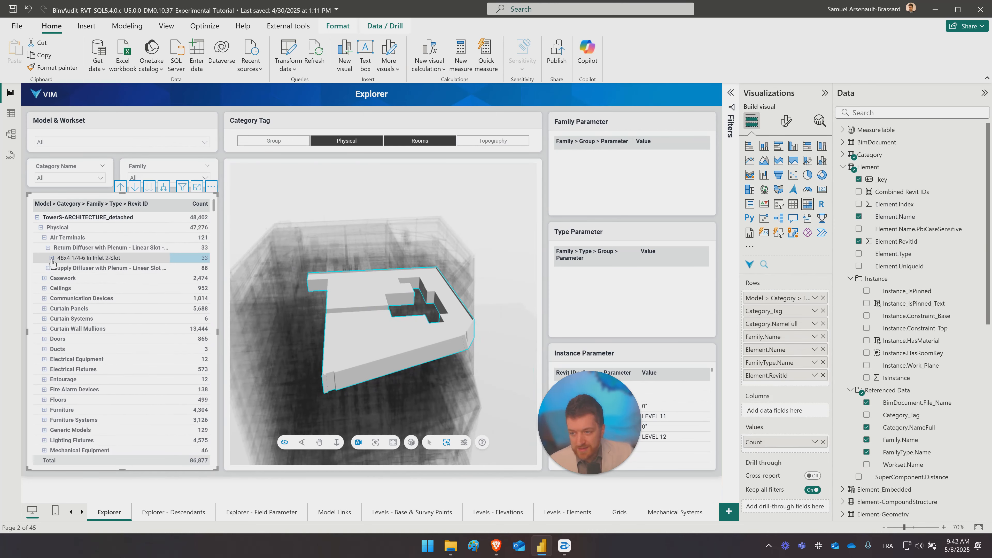
click(51, 258)
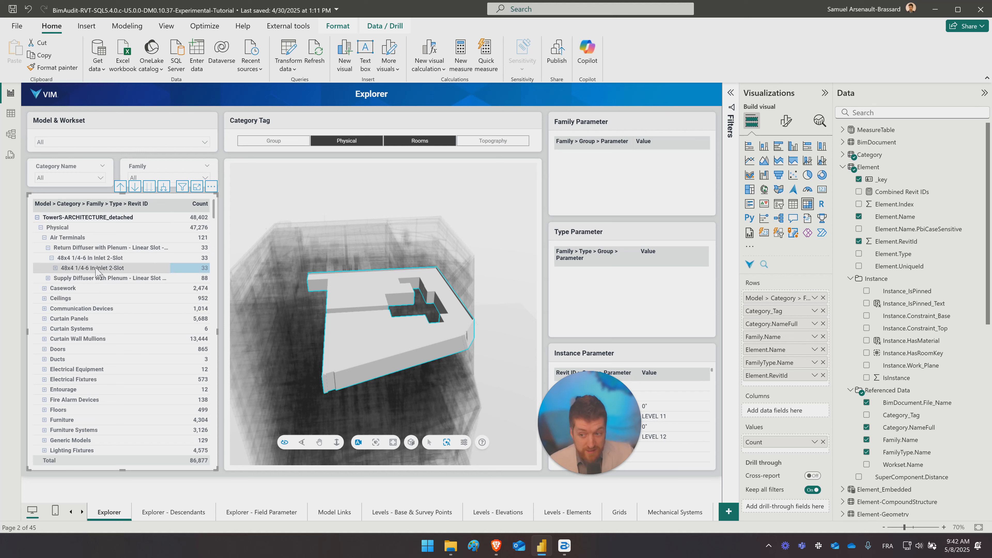
scroll(110, 264, down, 10)
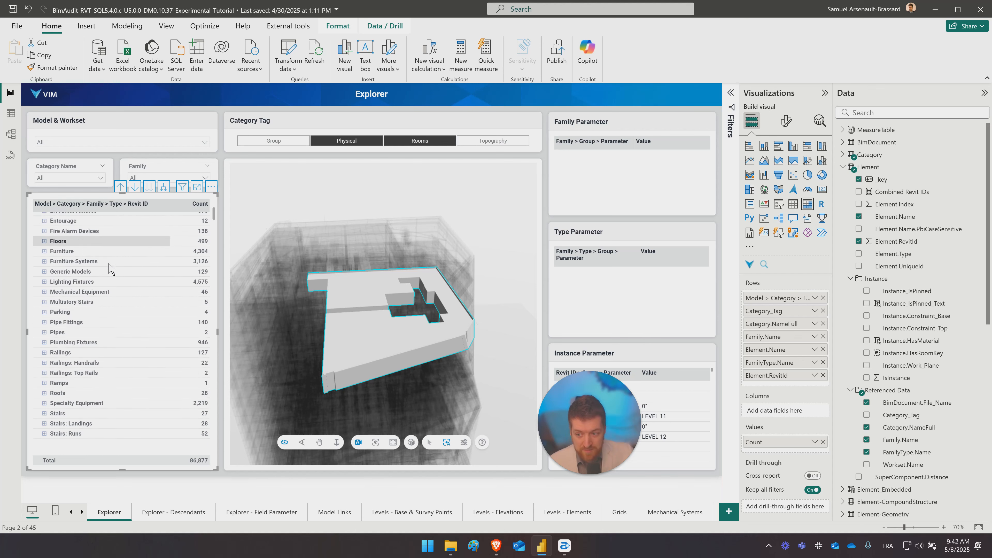
scroll(71, 346, down, 3)
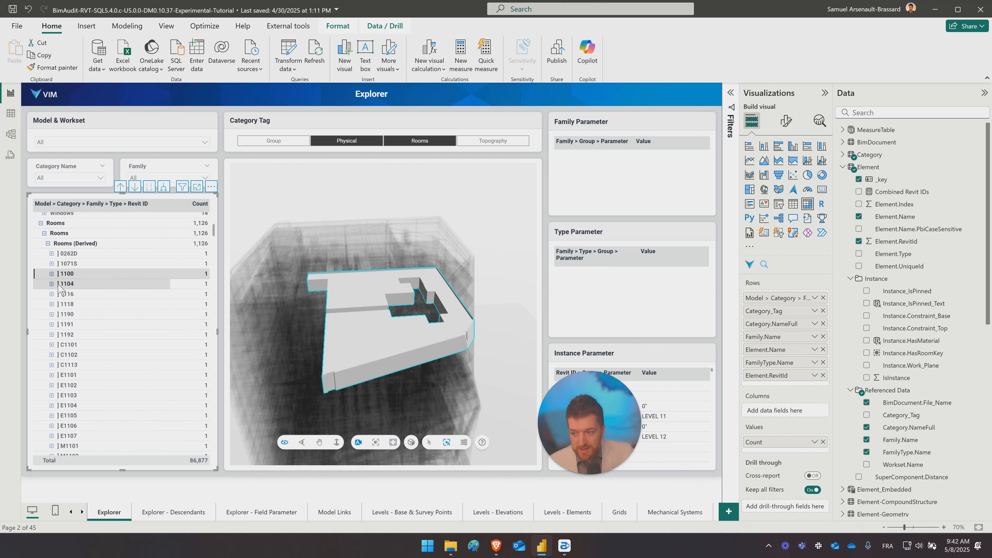
click(52, 274)
click(89, 285)
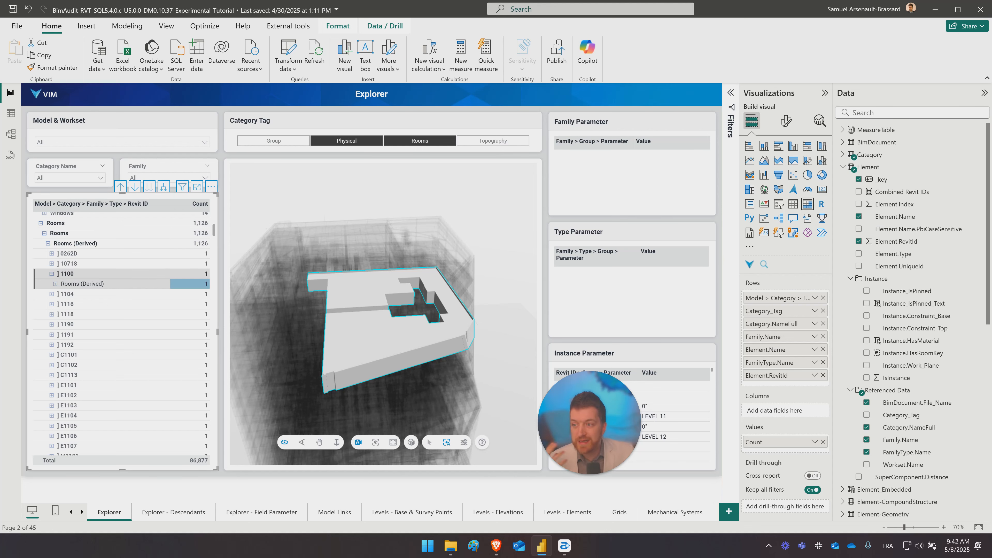
- Inspect the Element.Name.PbiCaseSensitive column's table data, search the model's fields for "pbi" and clear the search
click(12, 115)
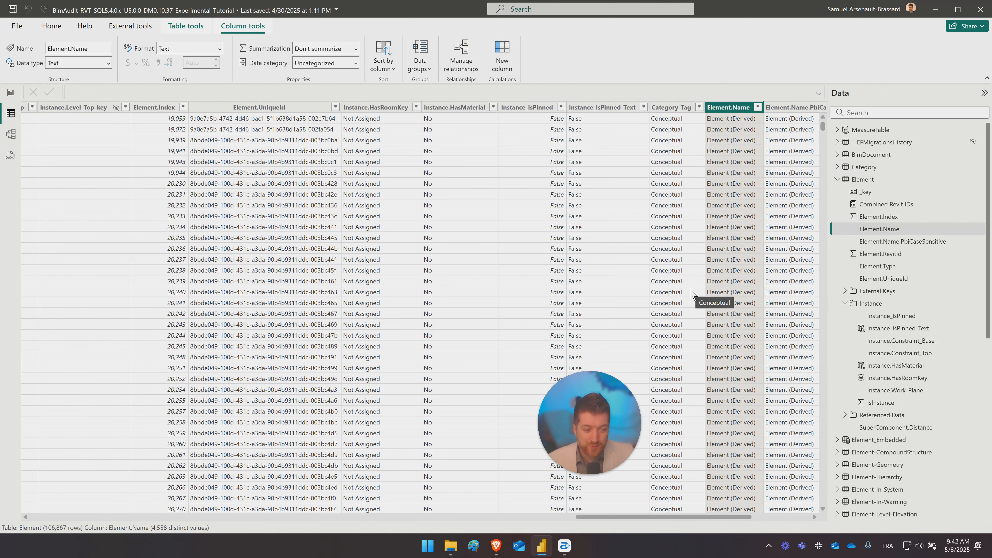
click(903, 243)
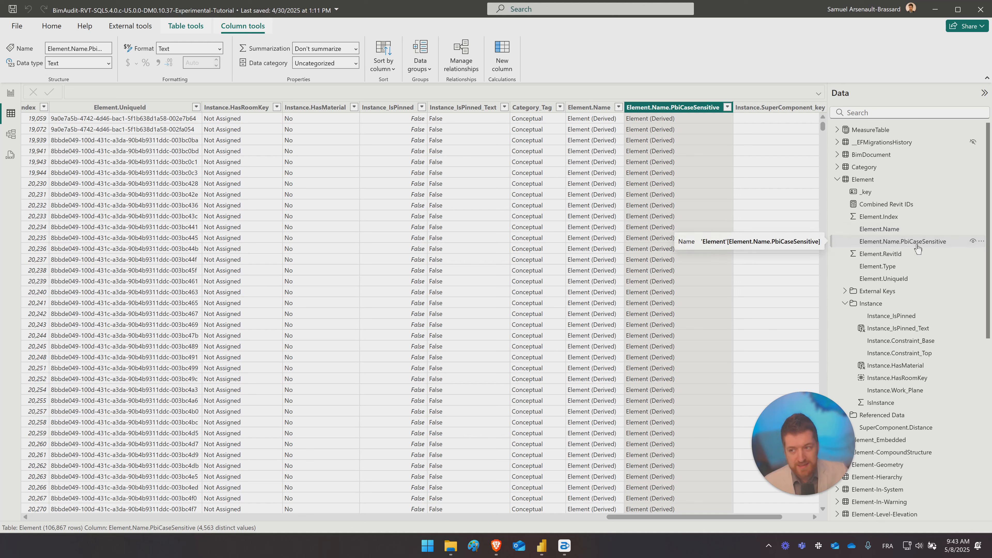
click(889, 113)
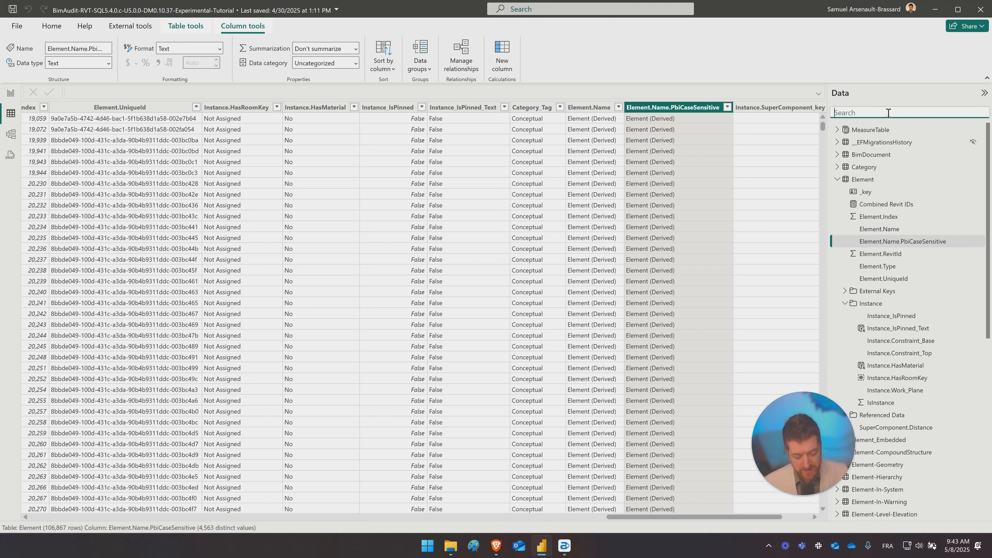
text(pbi)
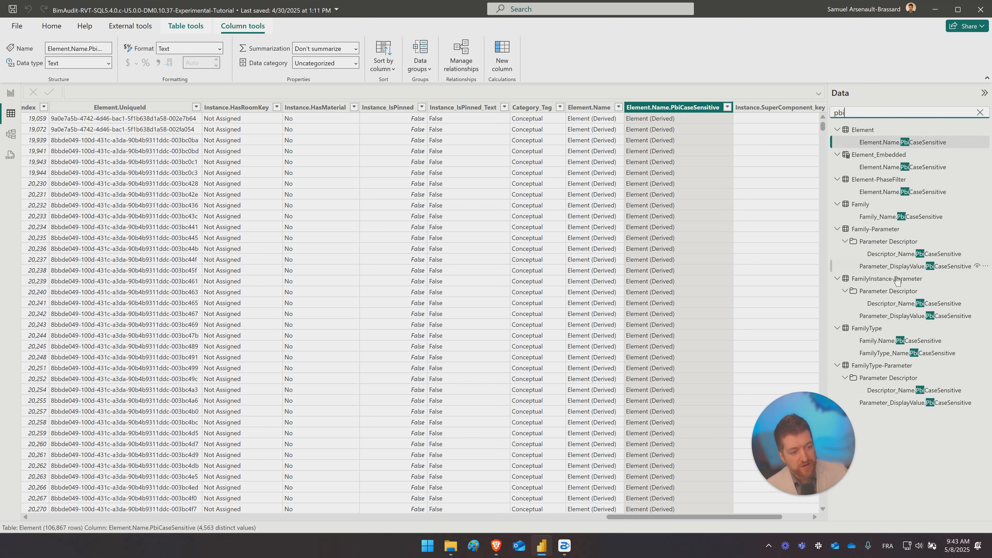
double_click(890, 113)
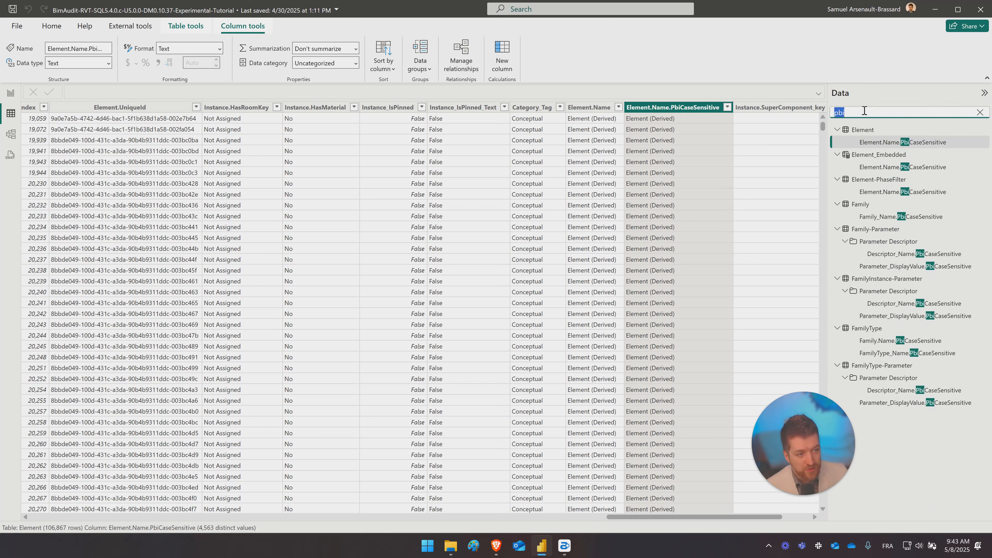
click(981, 113)
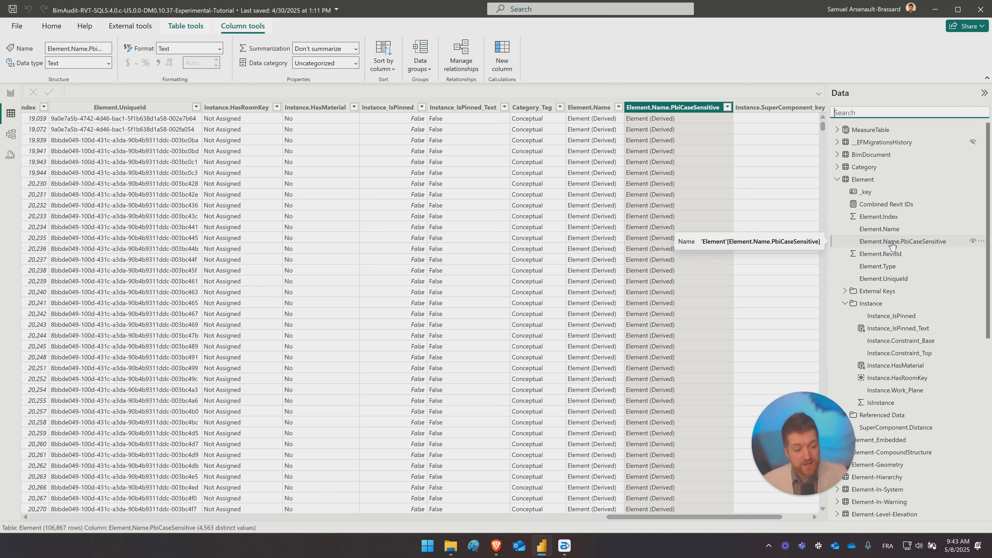
- Return to the Explorer report page and browse the list of report pages
click(11, 93)
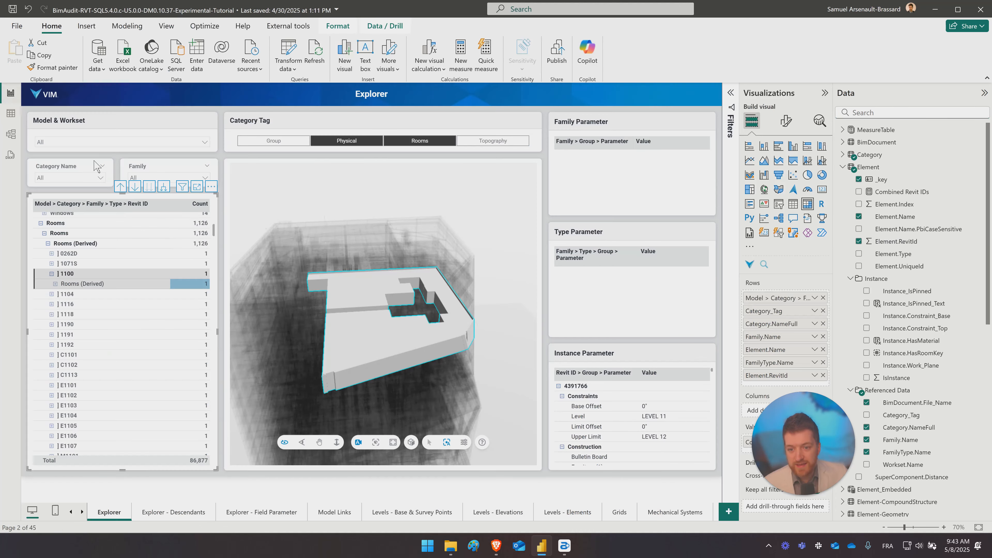
right_click(82, 513)
scroll(141, 430, down, 1)
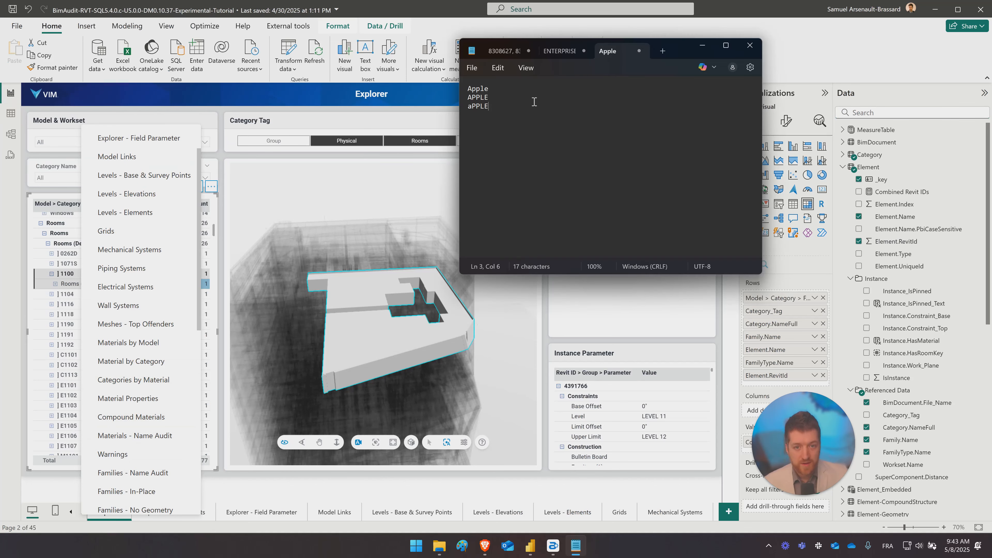
- Switch to the Notepad note and add a tab after each of the lines Apple, APPLE and aPPLE
click(515, 88)
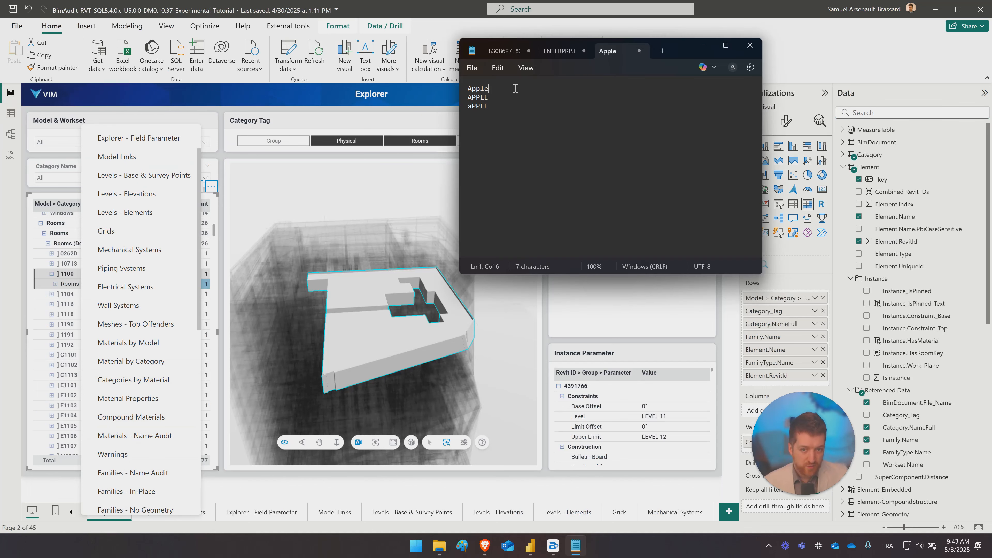
key(Tab)
click(500, 99)
key(Tab)
click(500, 106)
key(Tab)
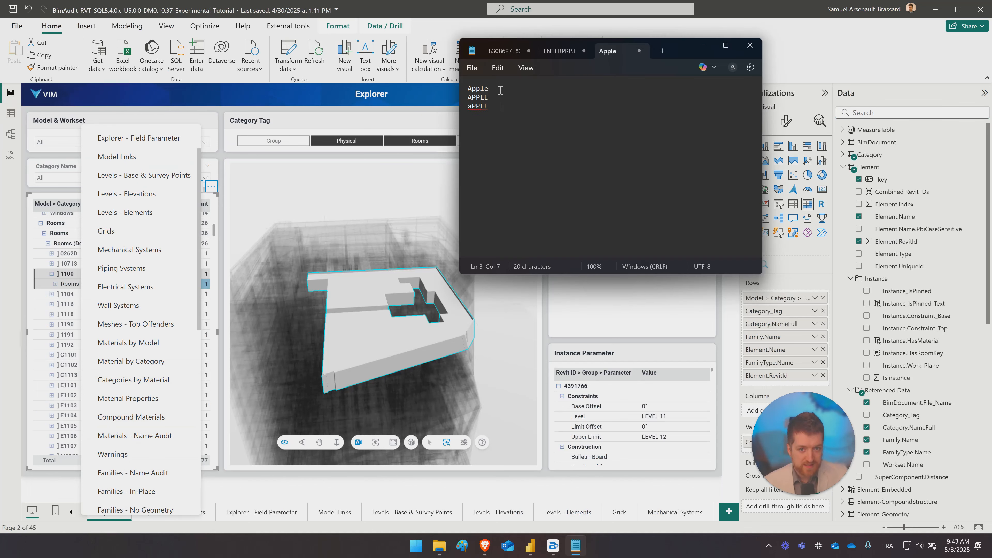
- Copy the word Apple into the second column beside each of the three spellings
drag(500, 89, 467, 88)
click(488, 89)
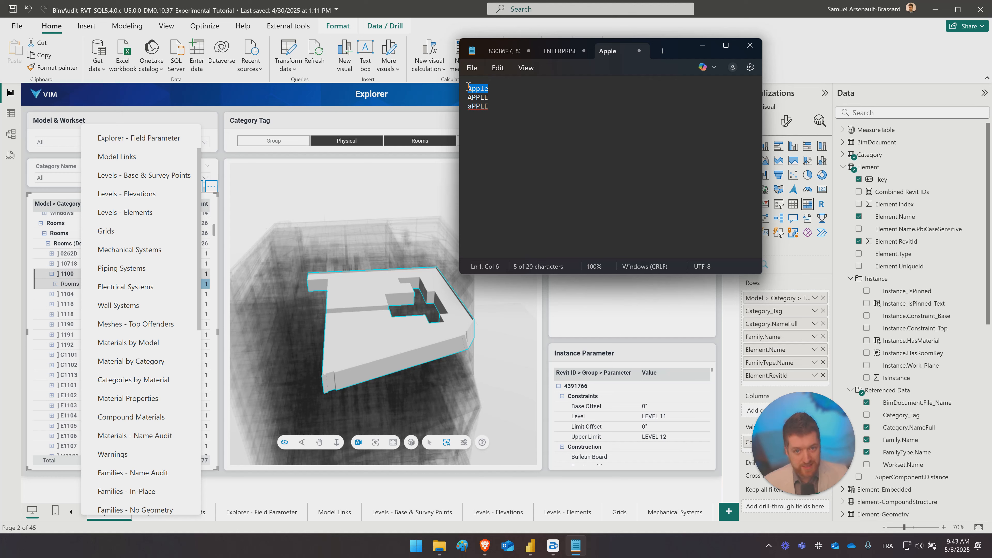
key(ctrl+c)
click(547, 89)
key(ctrl+v)
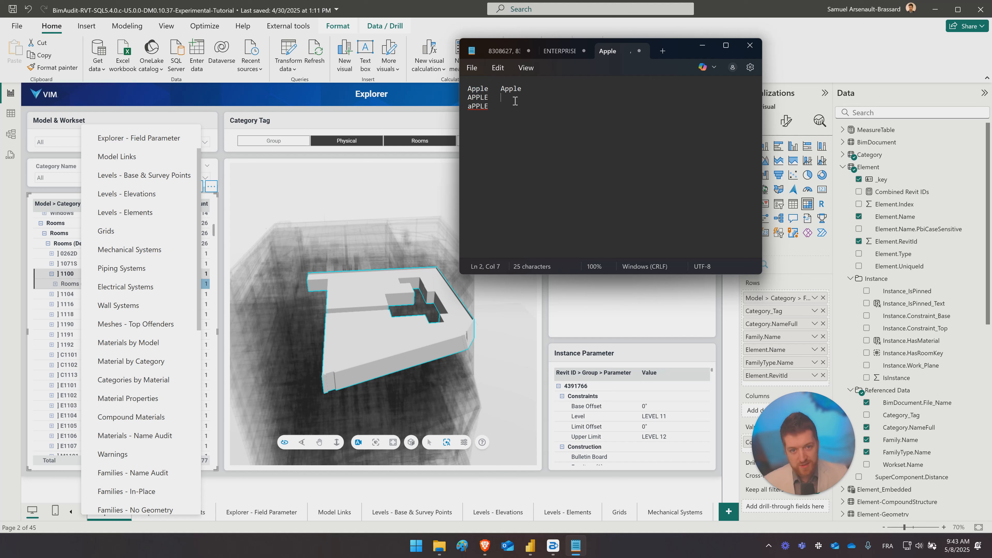
click(521, 98)
key(ctrl+v)
click(516, 107)
key(ctrl+v)
- Compare the original spellings with the Apple entries beside them by highlighting words in the note
mouse_move(490, 106)
mouse_down()
mouse_move(469, 86)
mouse_move(486, 89)
mouse_up()
click(469, 88)
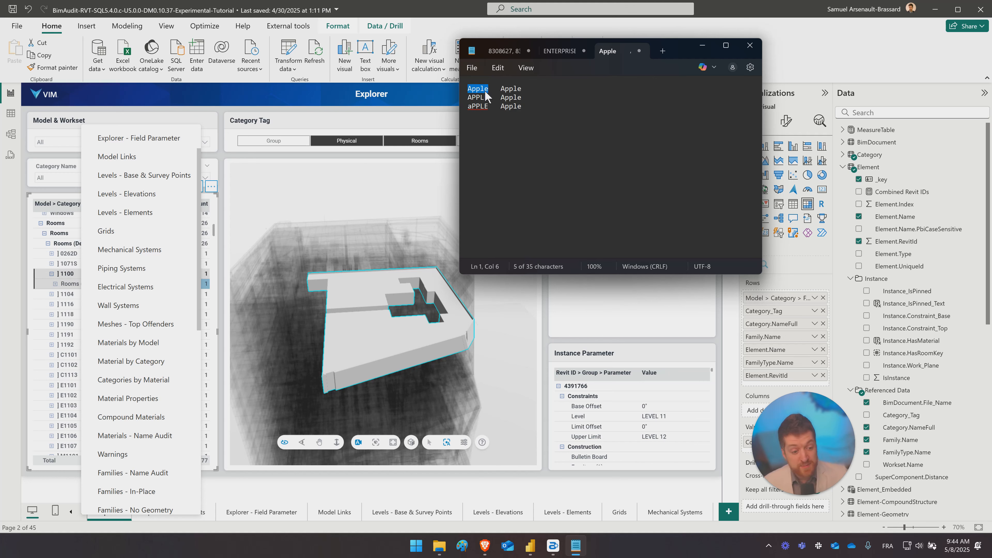
click(542, 126)
double_click(522, 87)
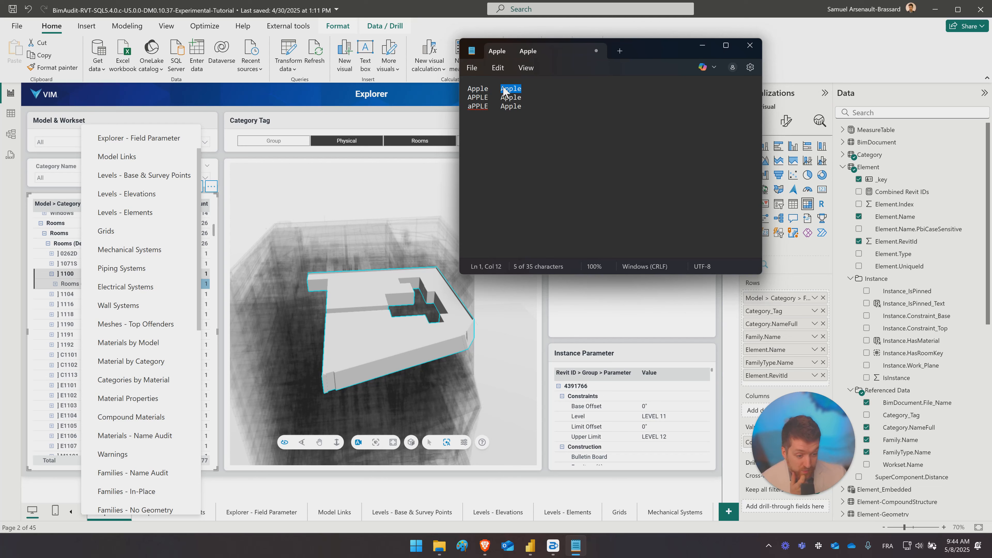
drag(496, 107, 473, 94)
click(469, 89)
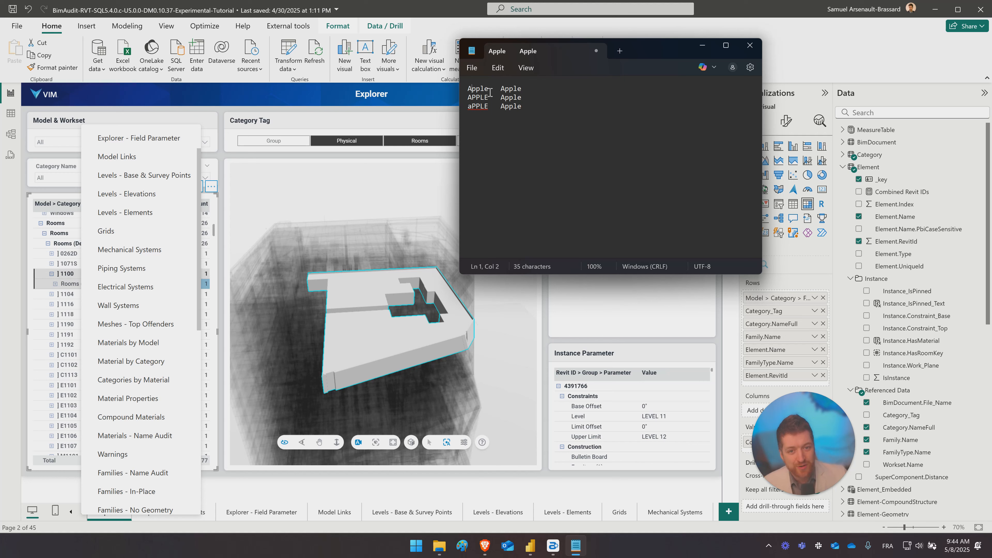
drag(488, 90, 471, 90)
double_click(470, 89)
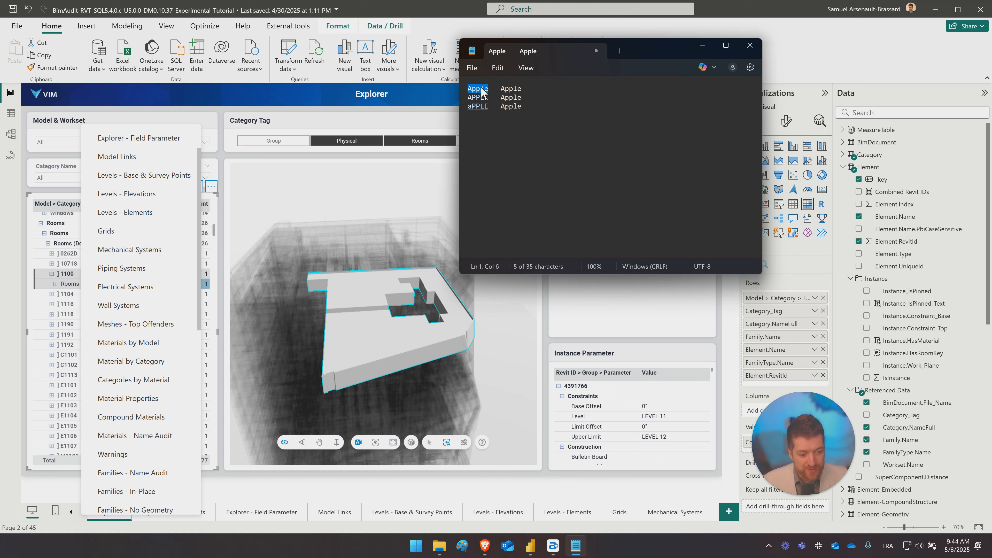
- Switch back to the Power BI report and examine the selected room 1100 in the 3D view
click(425, 12)
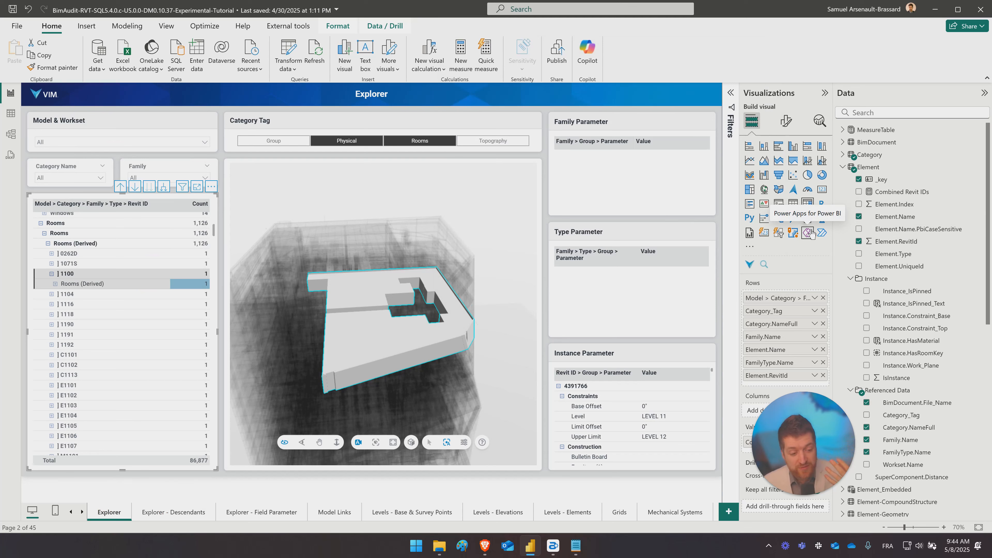
drag(366, 385, 370, 325)
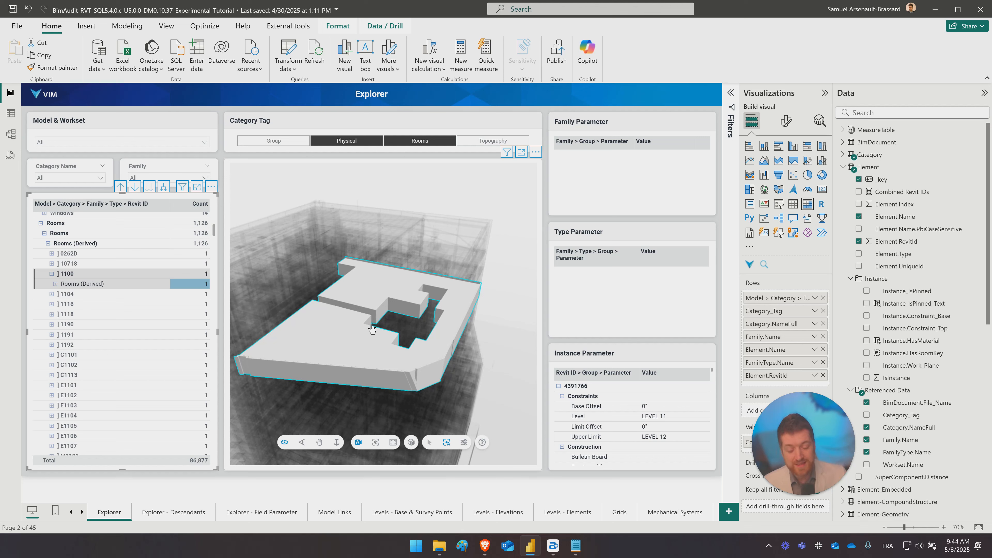
scroll(372, 328, up, 3)
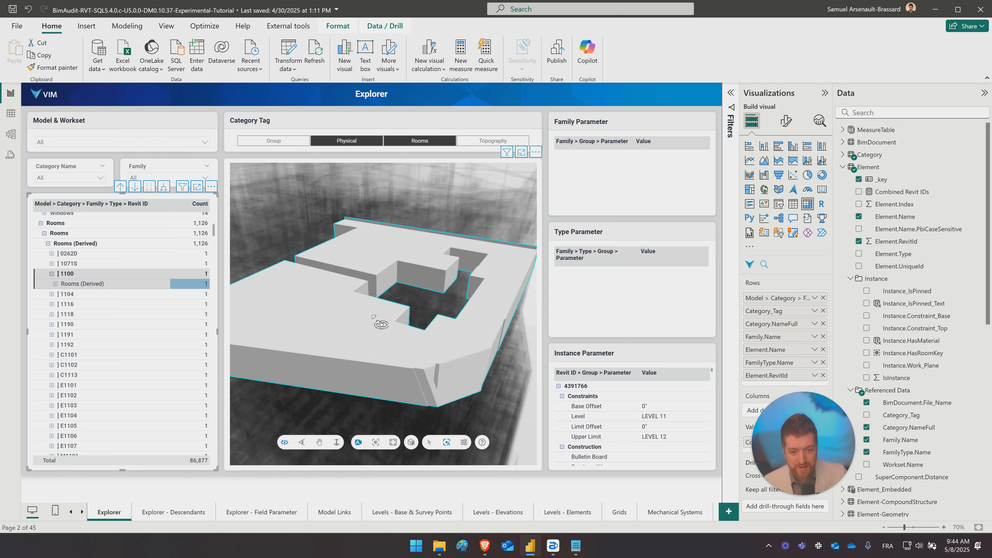
drag(373, 316, 347, 325)
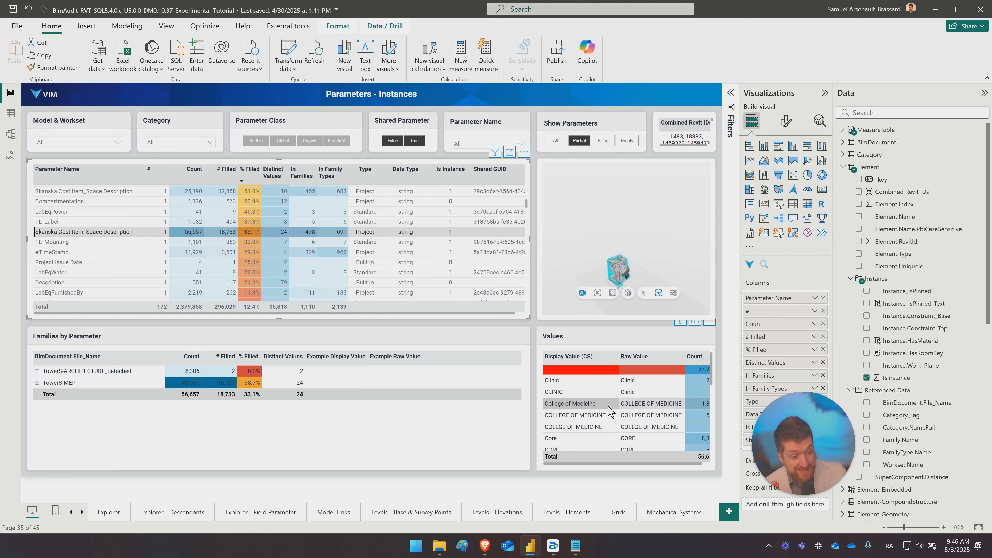
- Leave the Parameters - Instances page for the table data and compare the Element.Name and Element.Name.PbiCaseSensitive columns
click(535, 340)
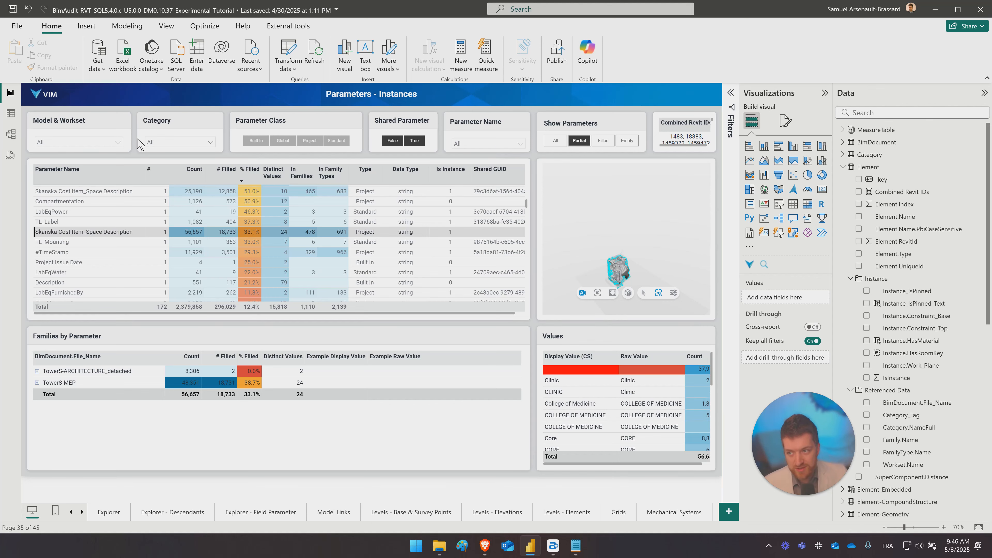
click(11, 113)
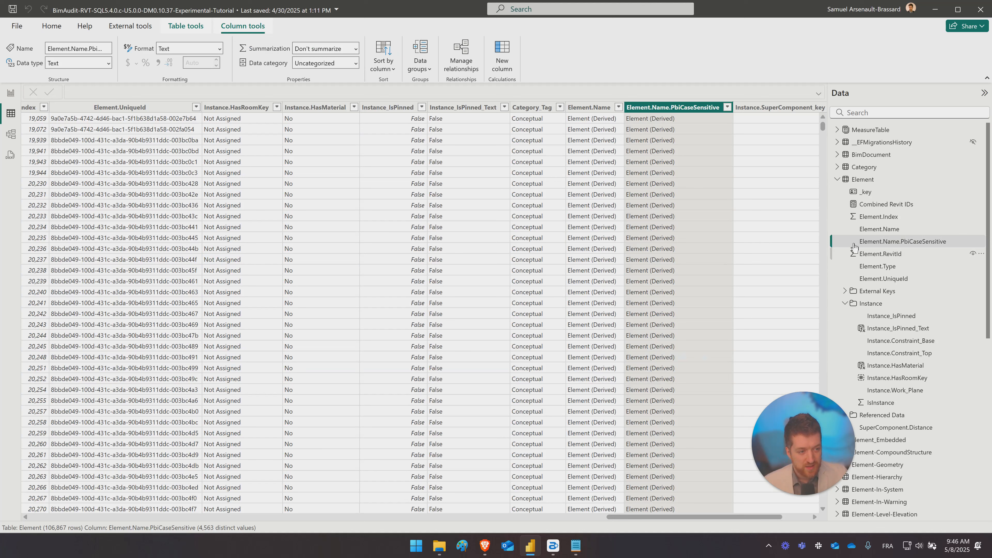
click(890, 230)
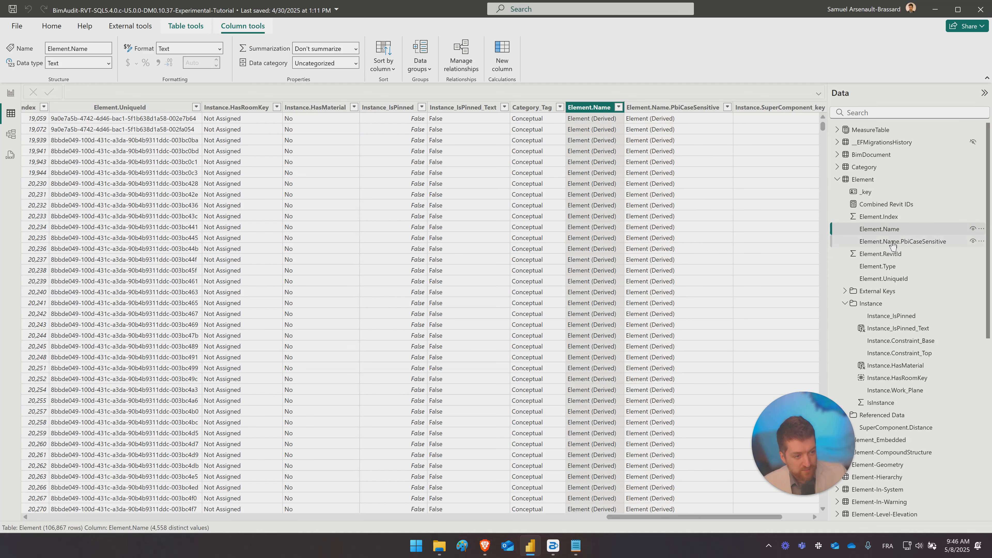
click(893, 243)
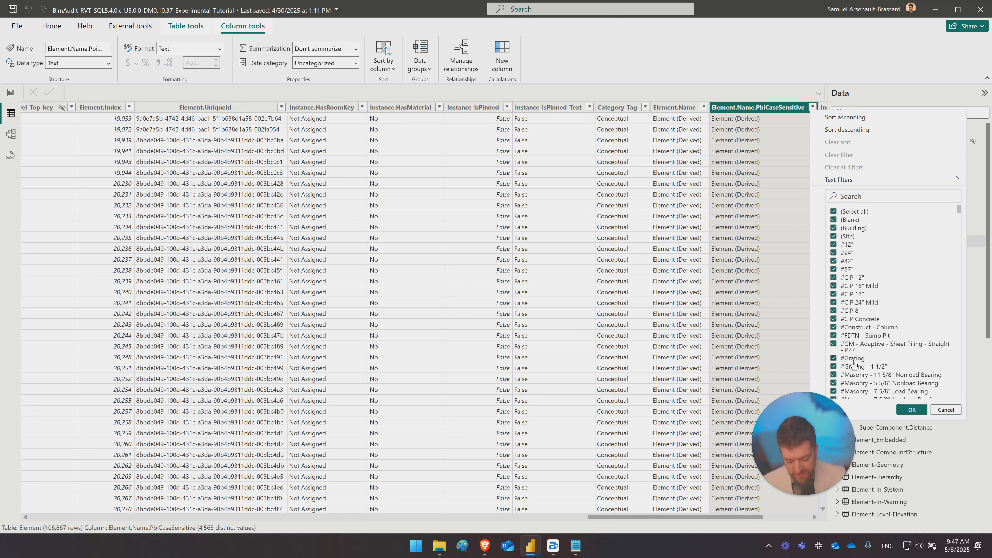
- Search the Element.Name.PbiCaseSensitive filter values for #grating and #Grating, then close the filter without applying it
text(#grating)
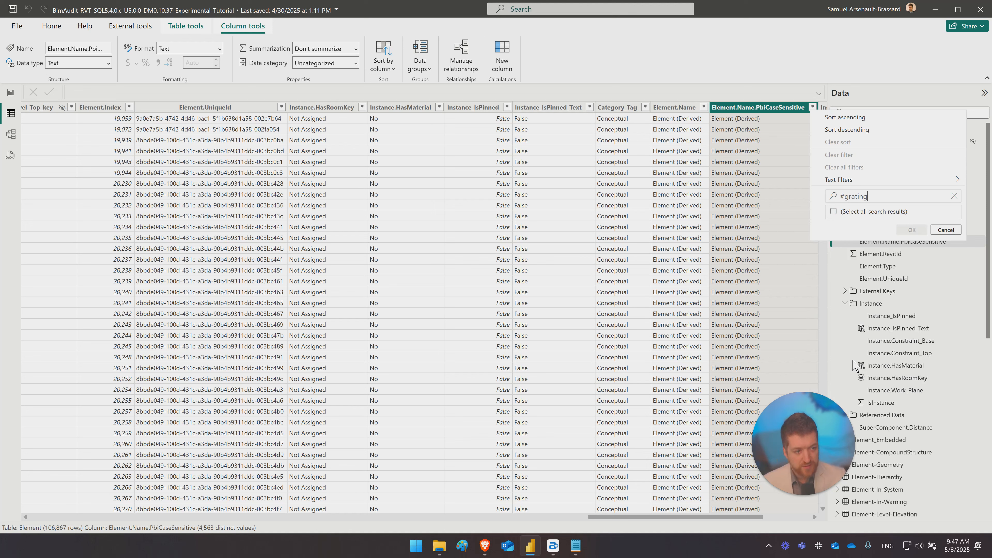
click(848, 196)
key(BackSpace)
text(G)
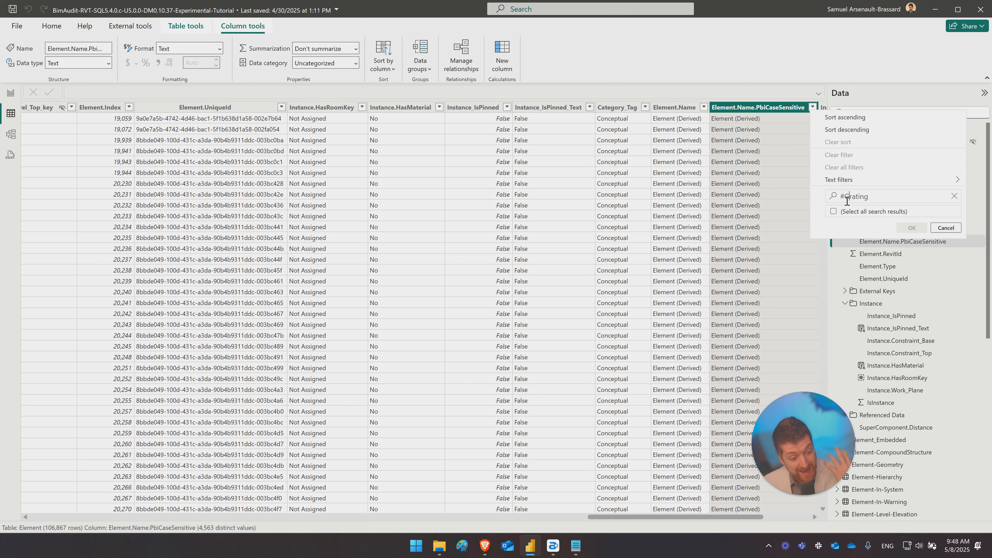
triple_click(874, 197)
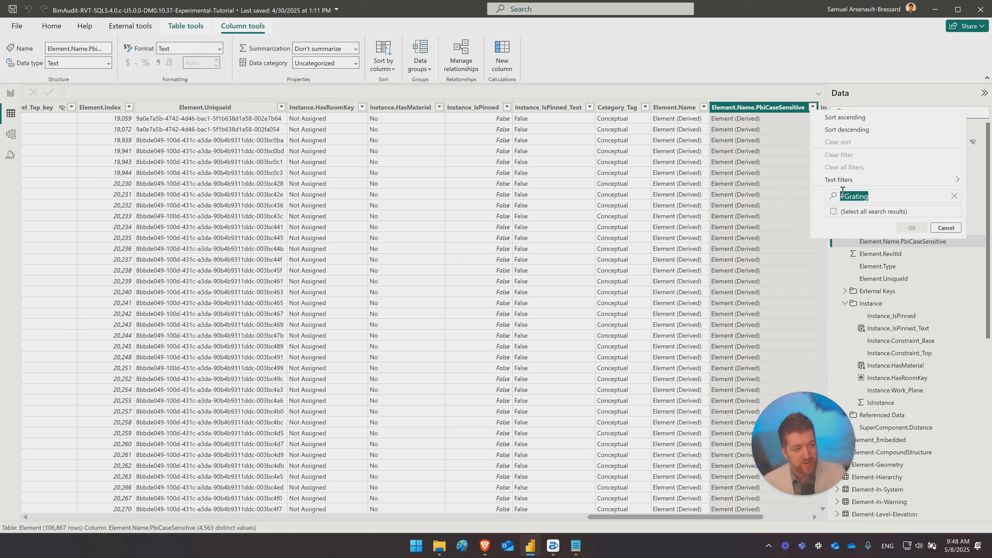
drag(877, 197, 834, 192)
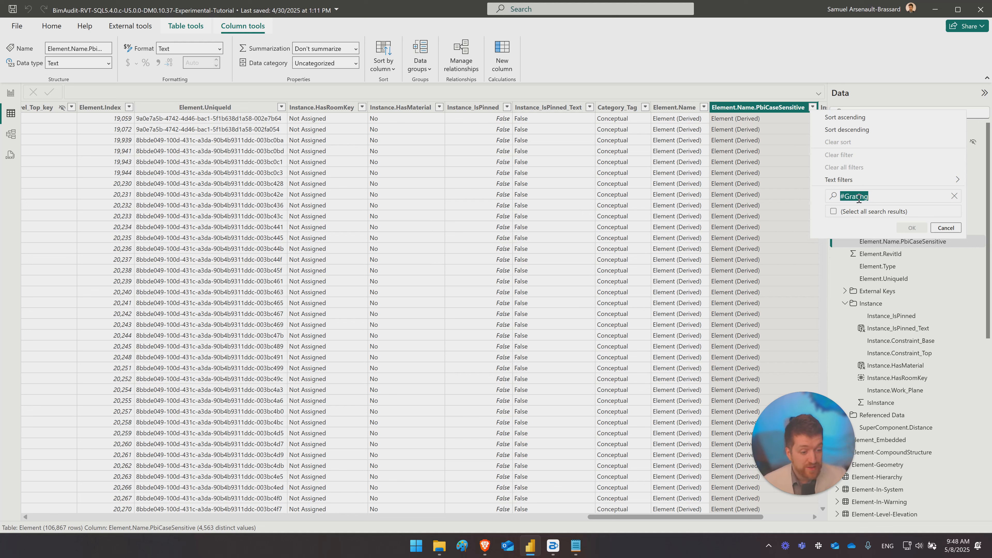
click(642, 90)
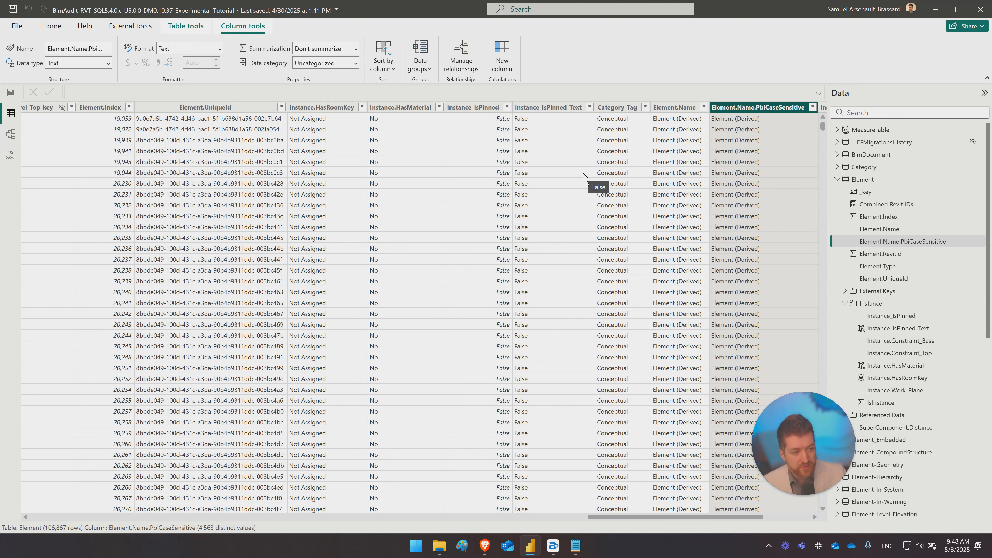
- Show the Element.RevitId column and review its list of distinct values without applying a filter
click(897, 257)
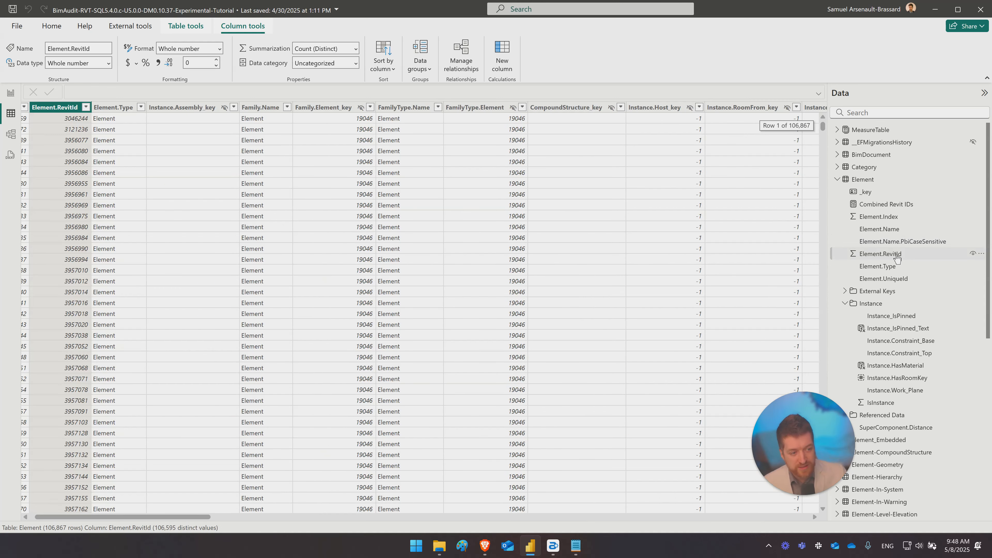
scroll(127, 206, left, 1)
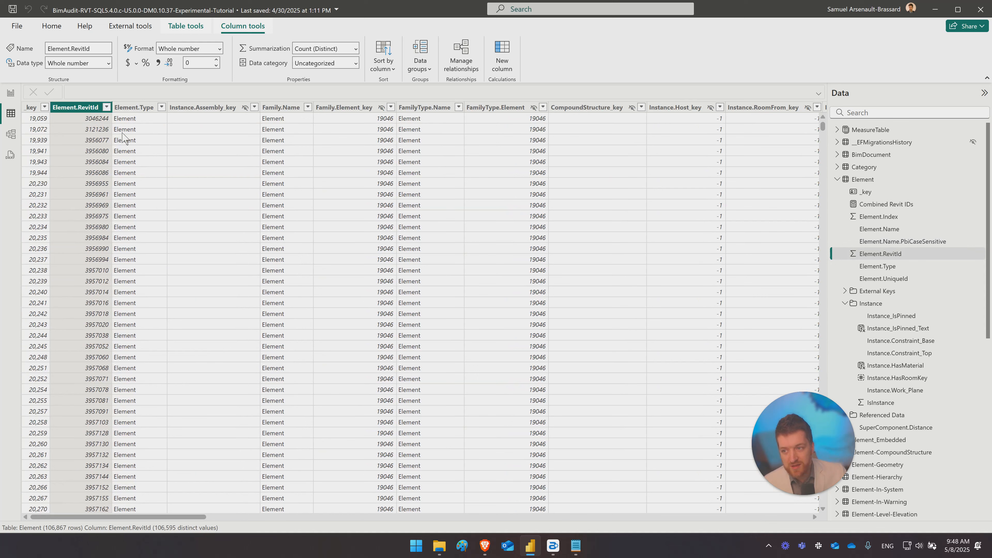
click(106, 108)
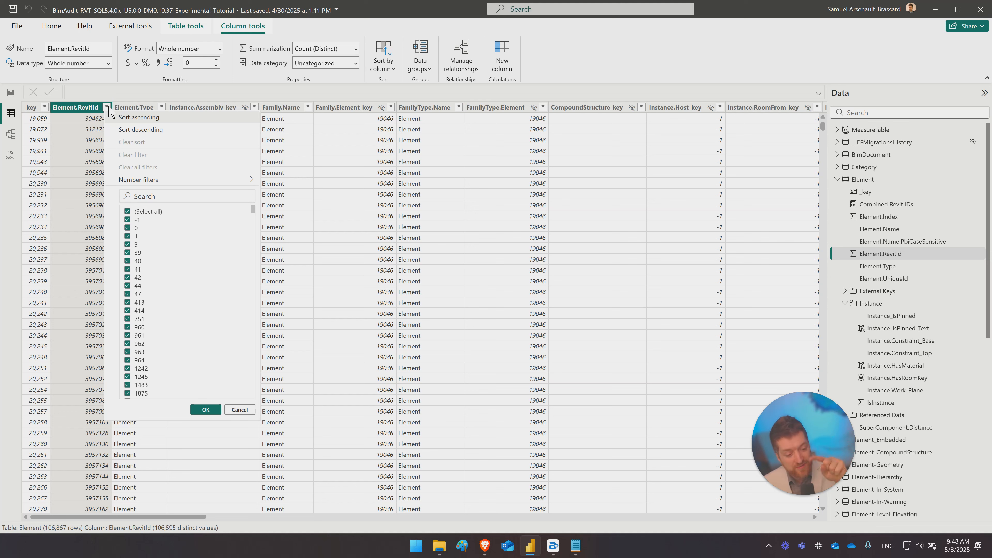
click(118, 101)
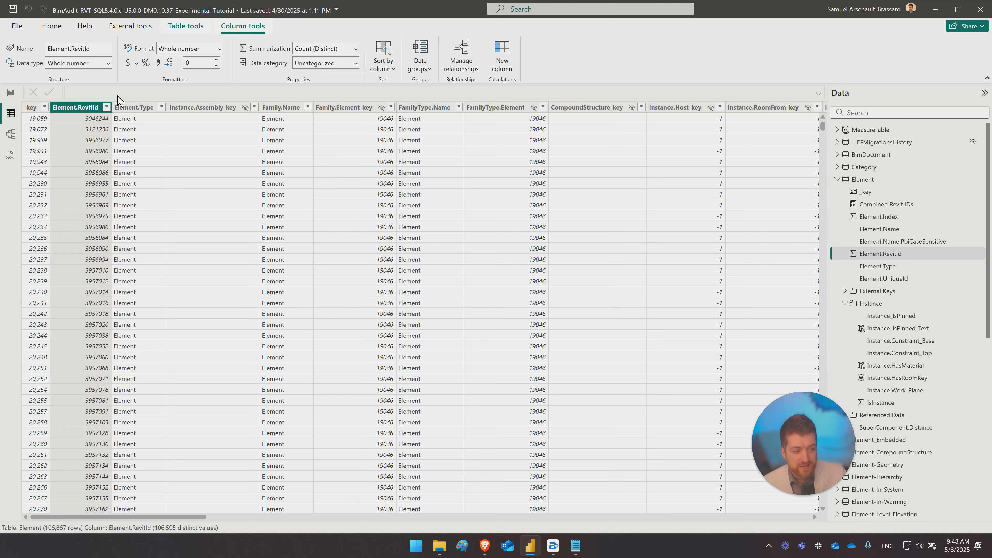
click(872, 113)
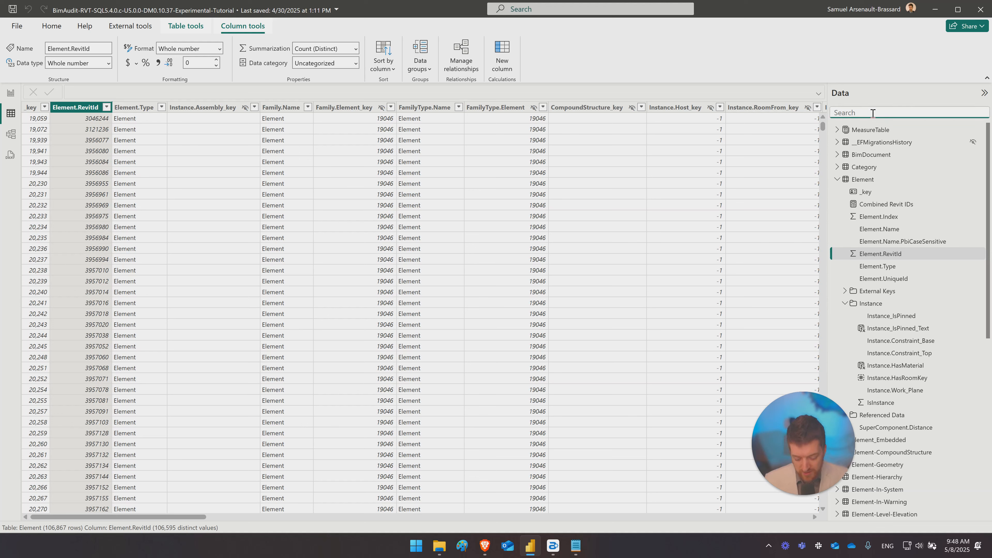
- Show the Element.Type column and look through its full list of element types without filtering
click(889, 267)
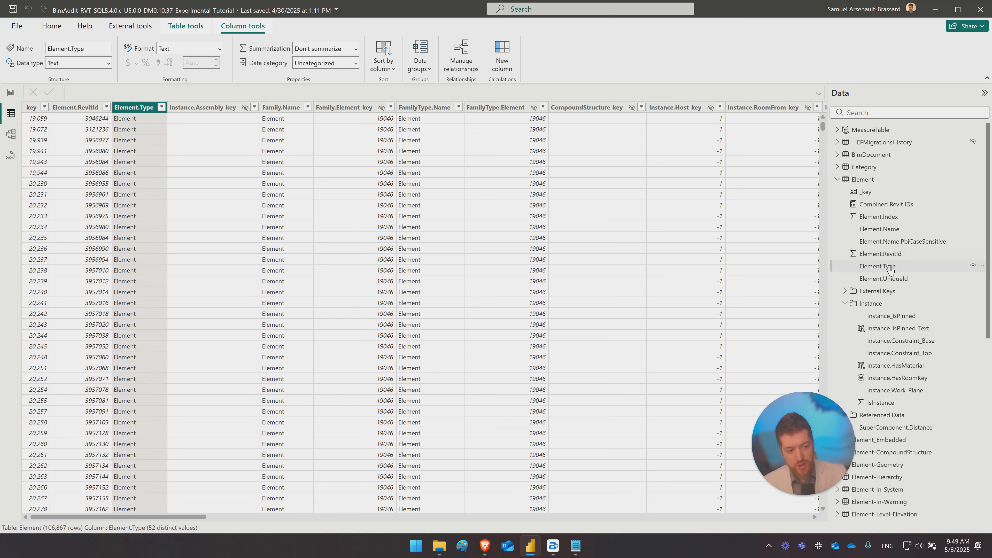
click(162, 107)
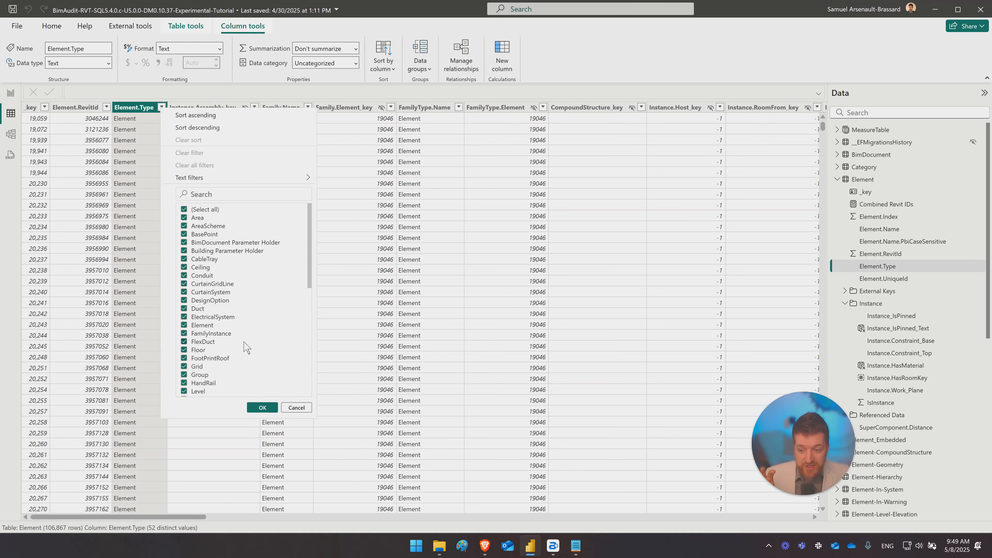
scroll(243, 346, down, 5)
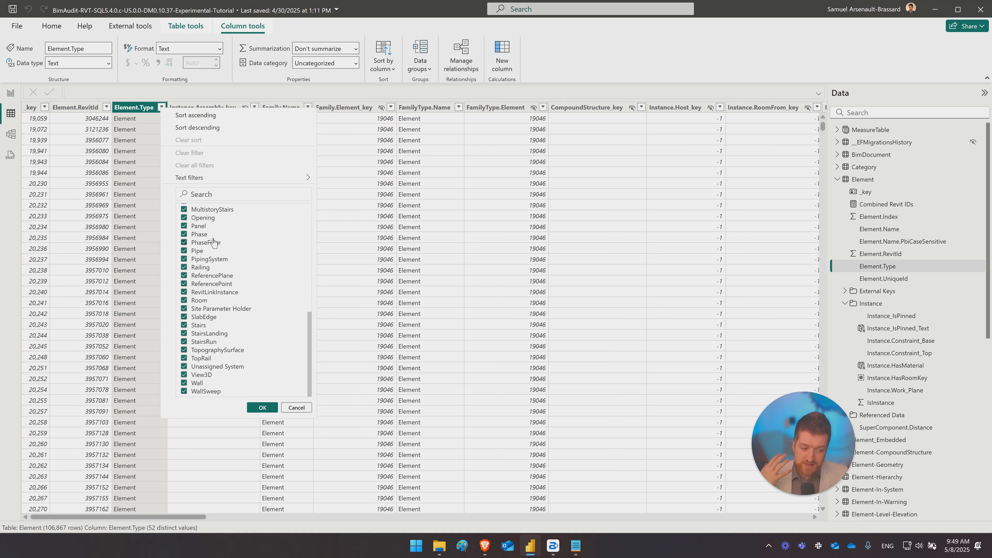
click(346, 132)
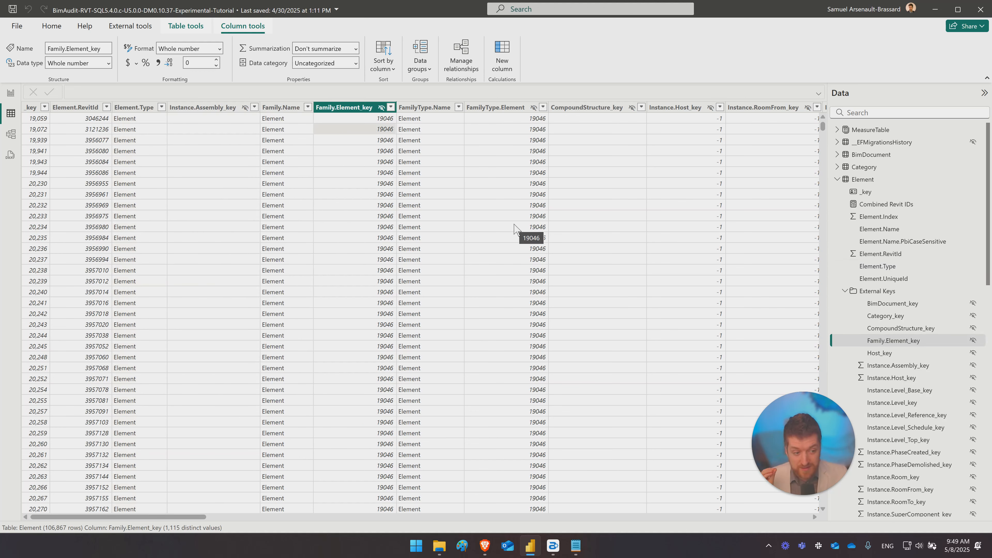
click(885, 271)
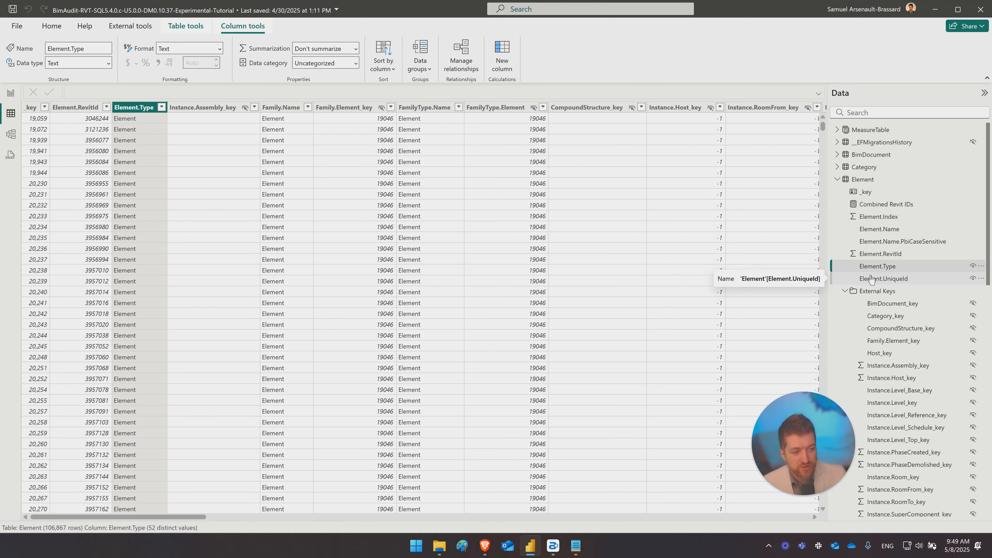
- Examine the Element.UniqueId column and compare it with the Element.RevitId column
click(871, 278)
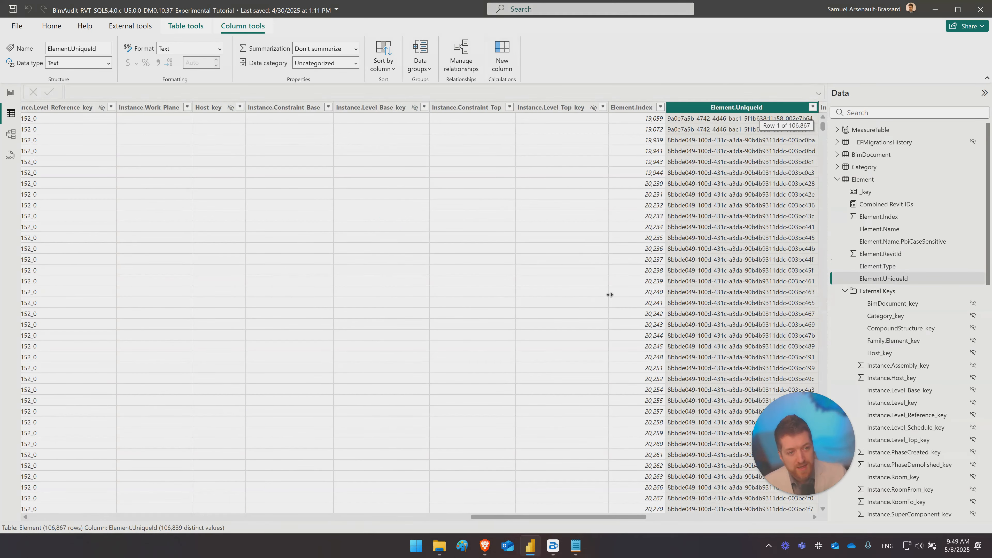
scroll(610, 291, right, 5)
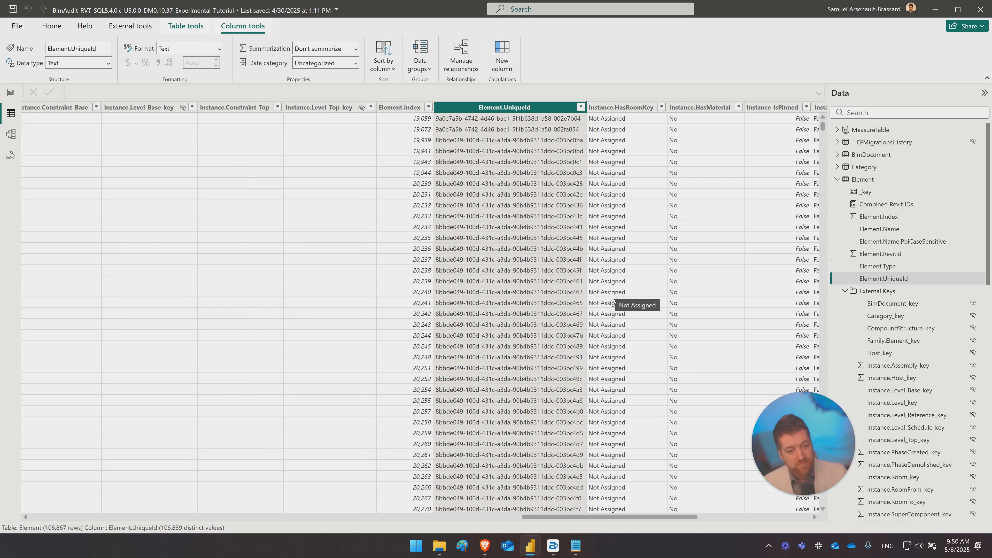
click(893, 255)
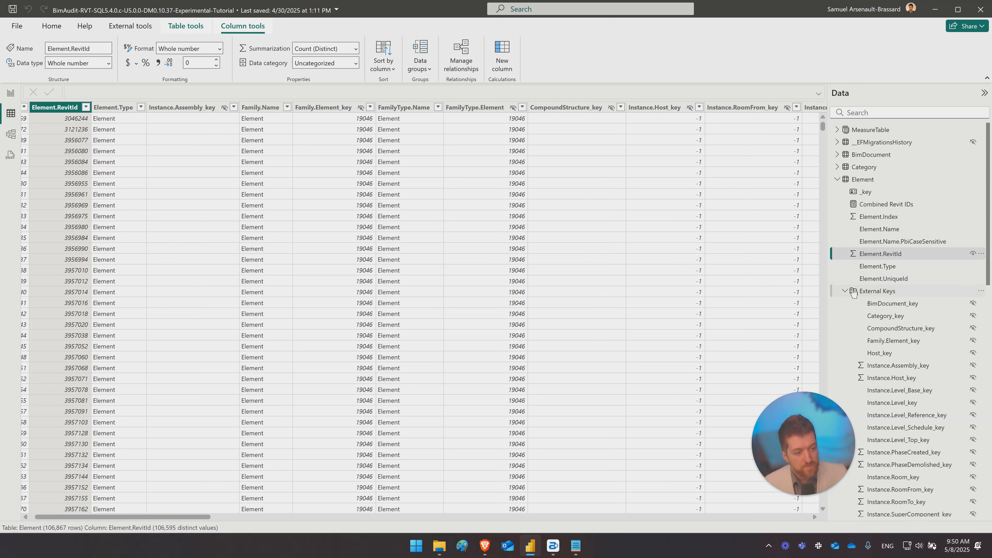
- Collapse the External Keys folder and examine the Instance_IsPinned column among its neighbouring columns
click(845, 291)
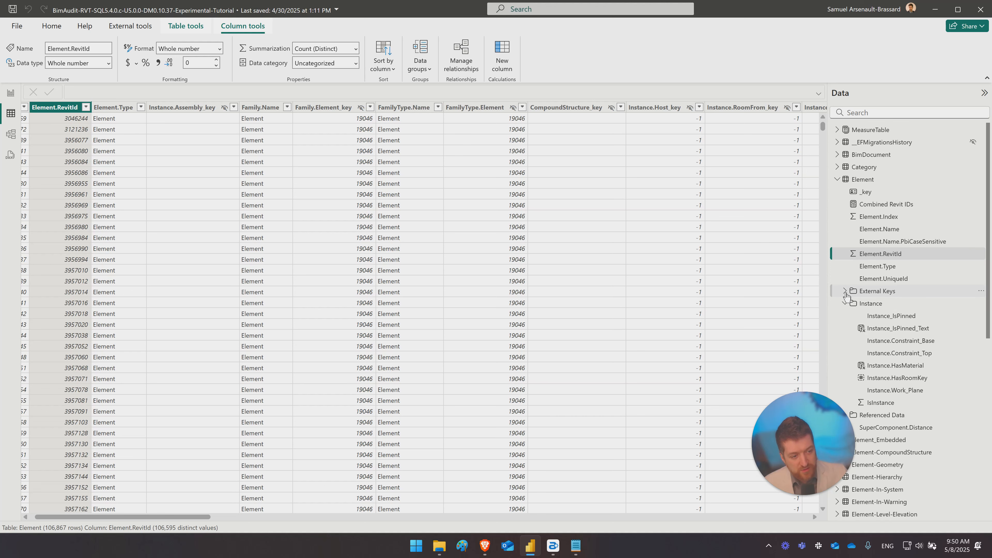
click(883, 316)
scroll(711, 288, right, 5)
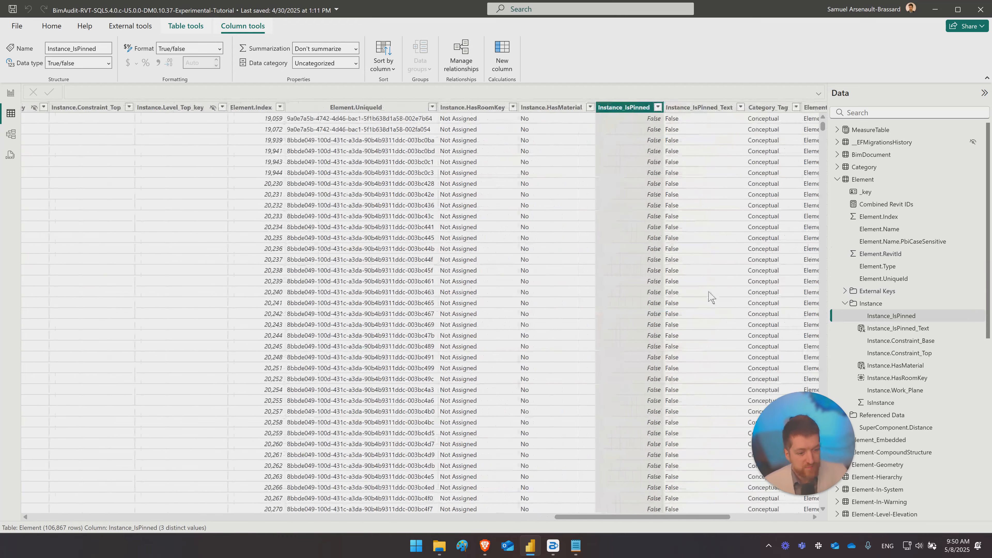
scroll(729, 277, right, 1)
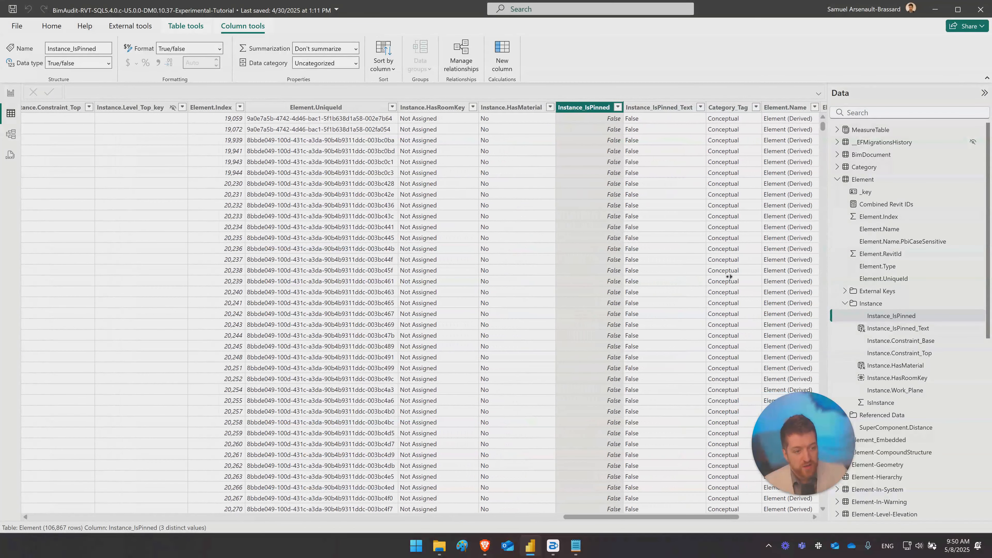
- Compare the Instance_IsPinned_Text calculated column and its IF formula with the original true/false Instance_IsPinned column
scroll(894, 273, down, 2)
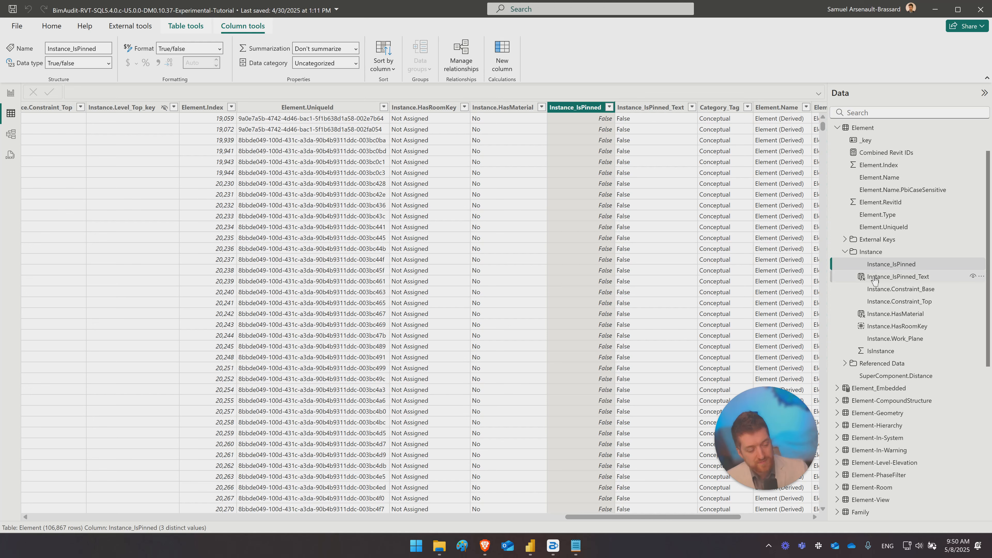
click(886, 278)
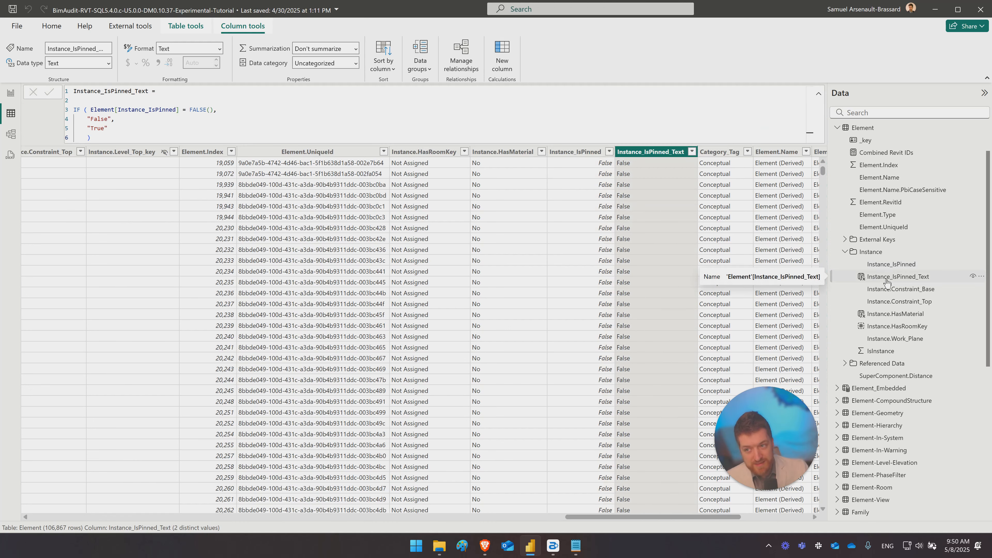
click(891, 266)
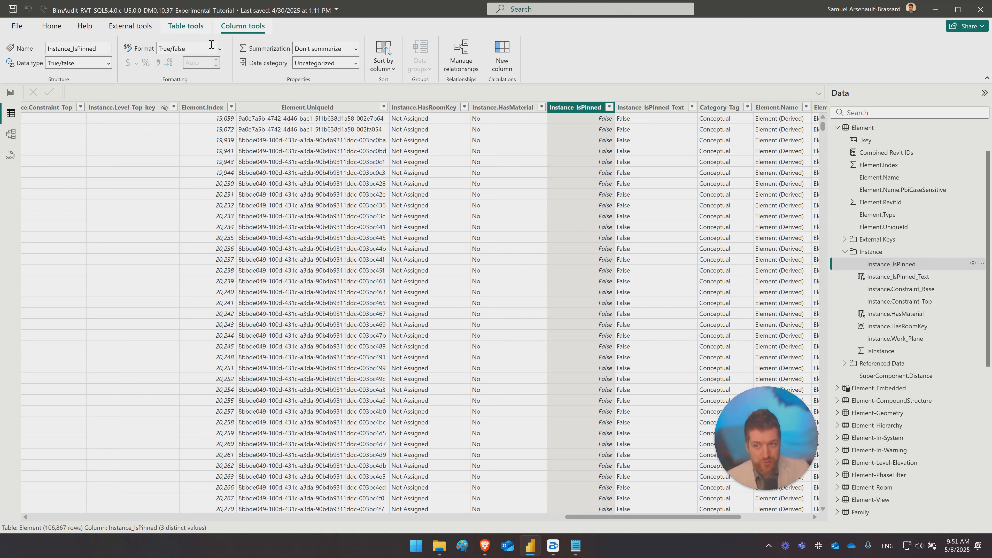
click(910, 276)
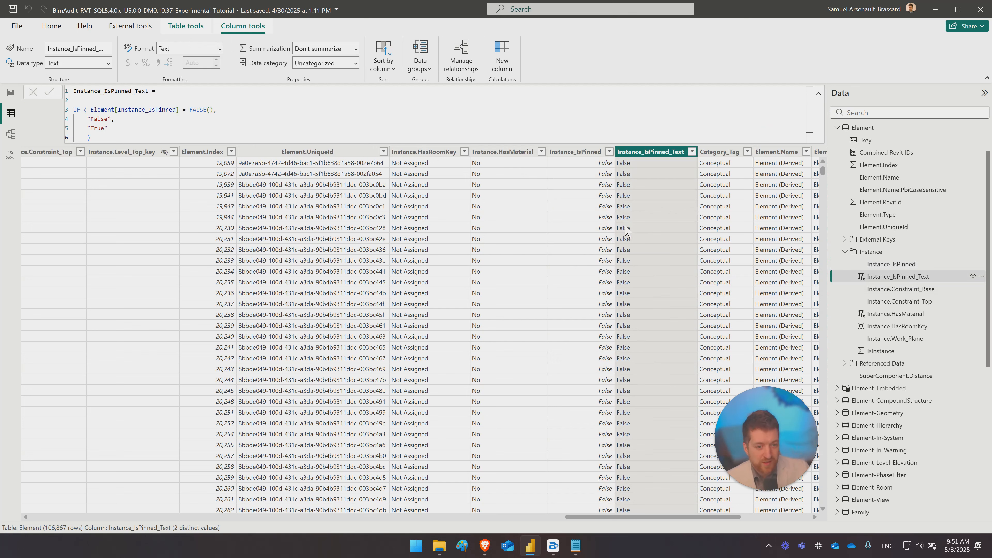
click(633, 220)
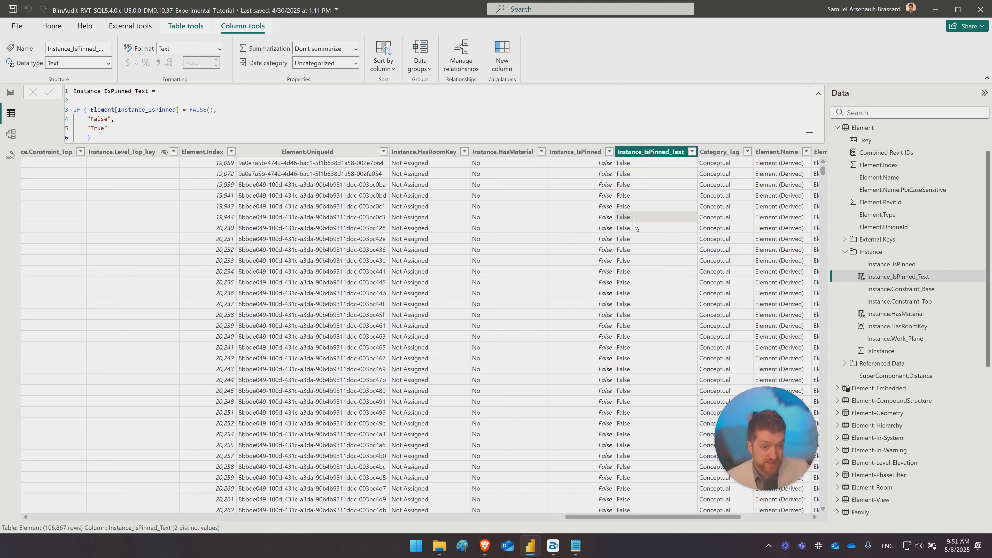
click(604, 219)
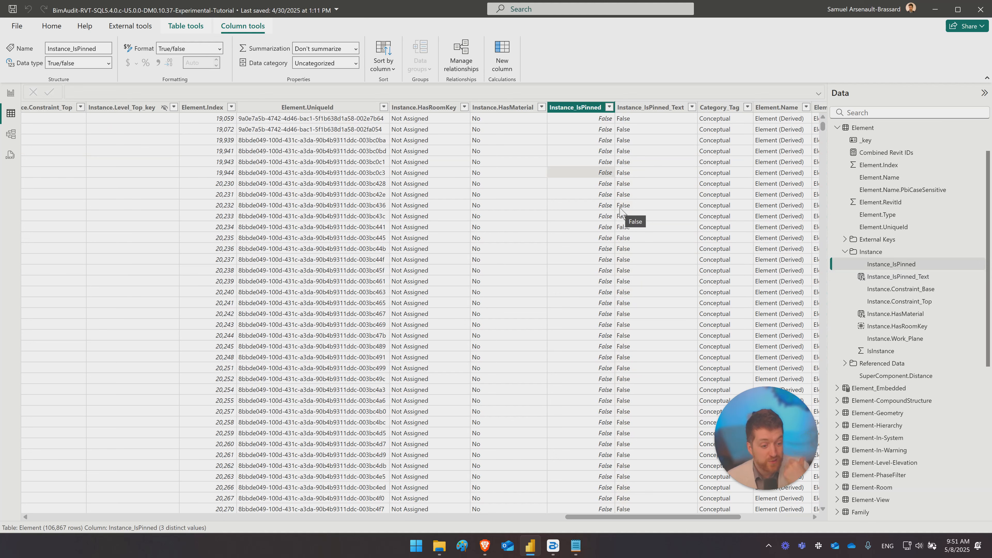
- Show the Instance.Constraint_Base column and review the base levels listed among its filter values
click(891, 292)
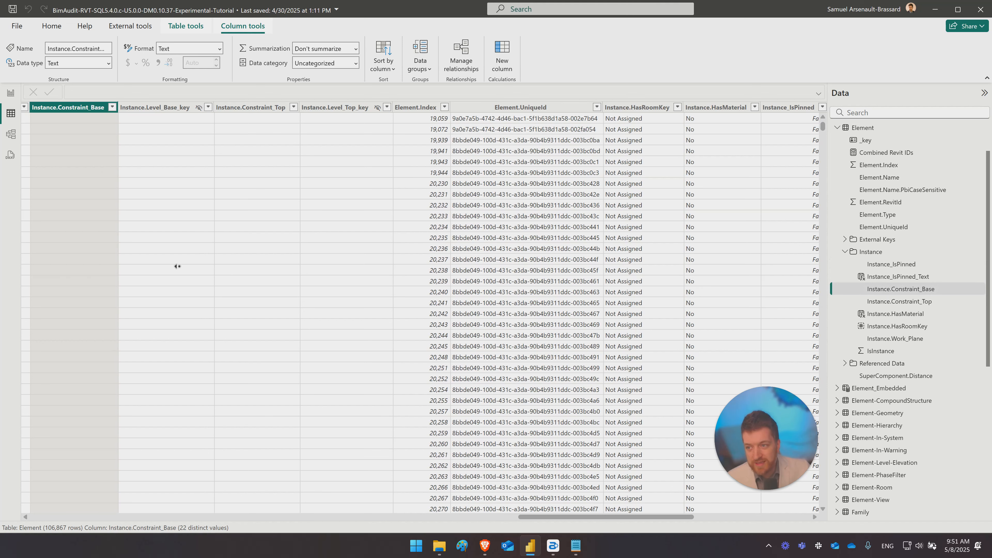
scroll(177, 268, left, 3)
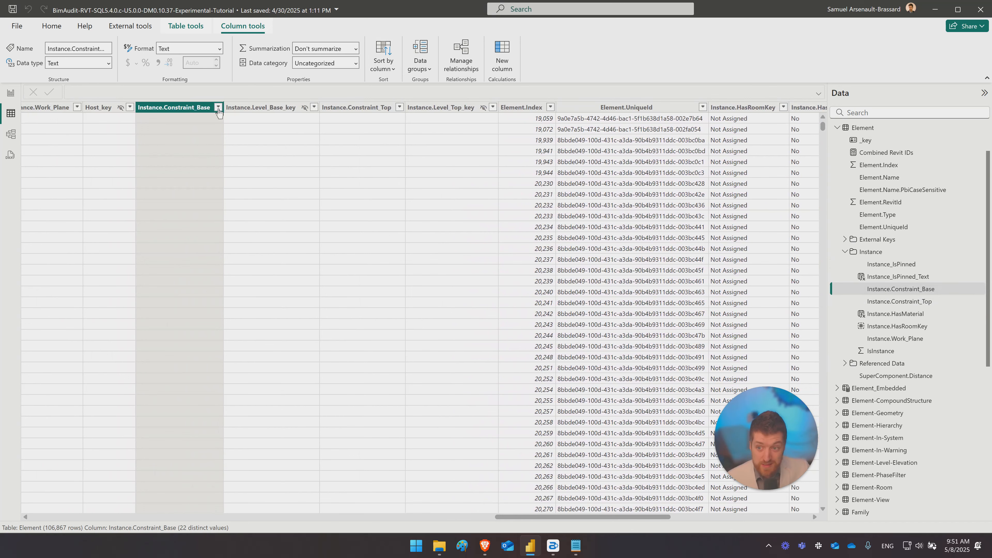
scroll(228, 249, down, 10)
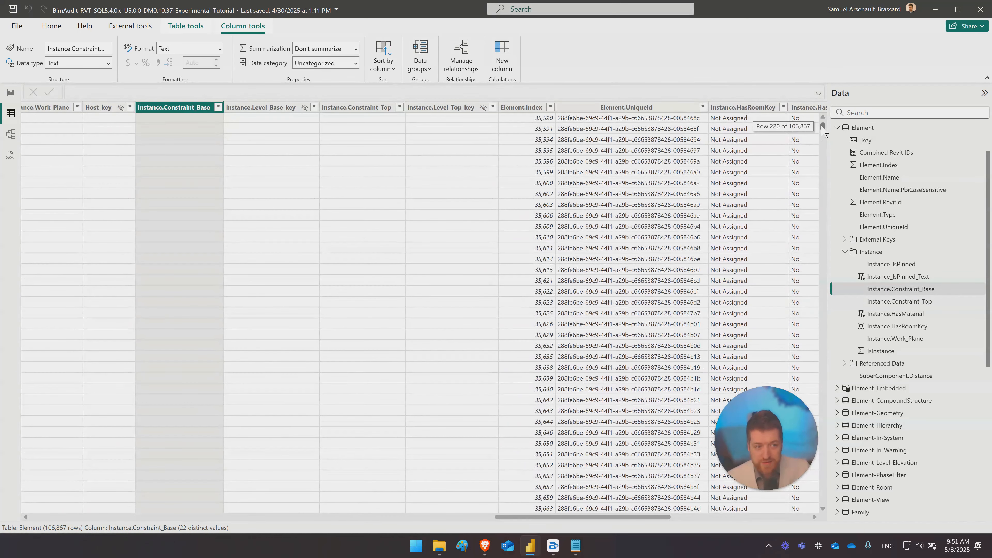
drag(822, 127, 757, 90)
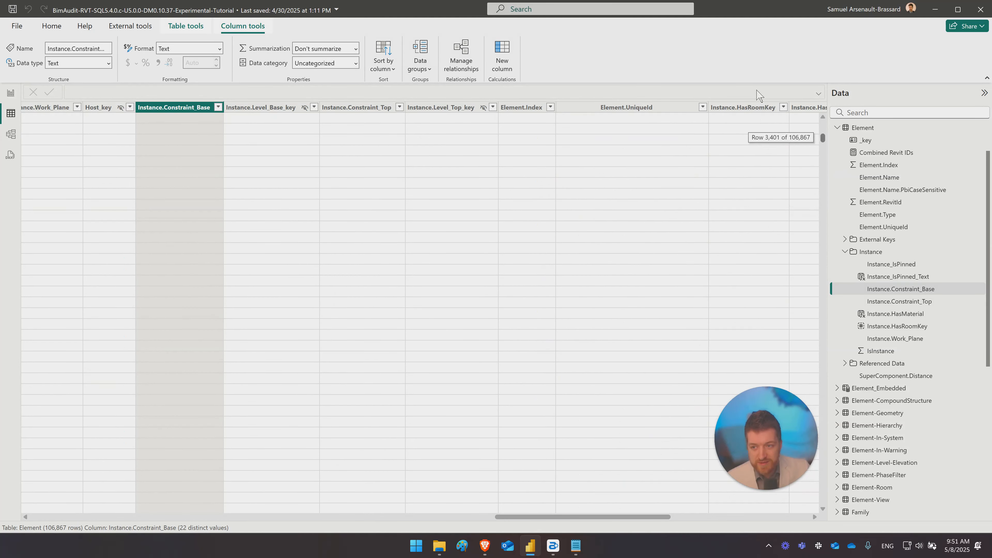
click(219, 107)
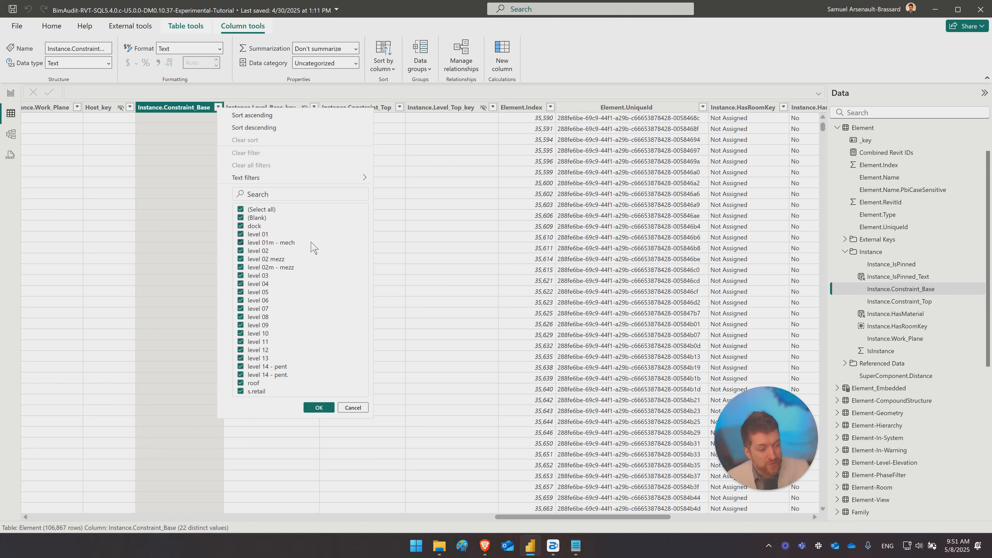
- Show the Instance.Constraint_Top column and review its listed top constraints without applying a filter
click(920, 304)
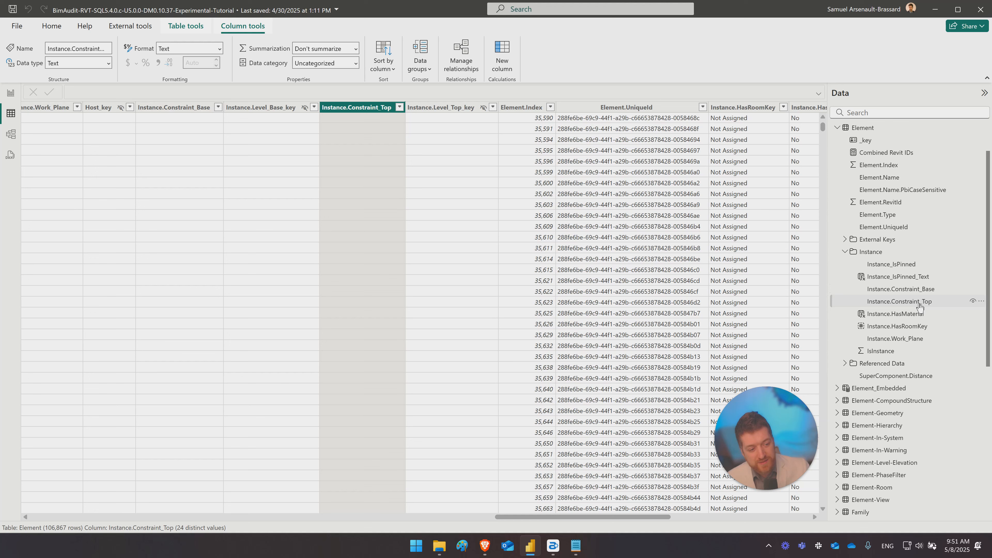
click(400, 107)
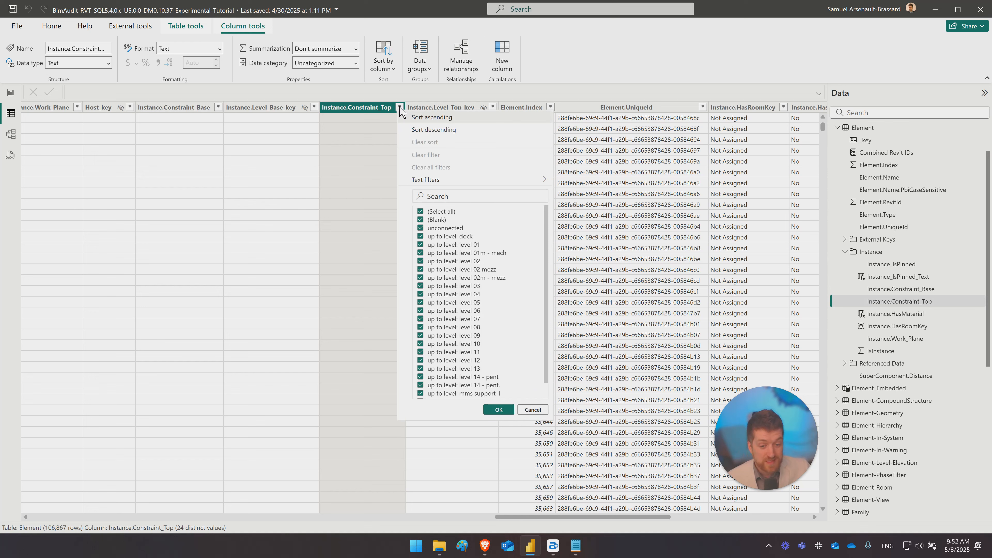
click(415, 98)
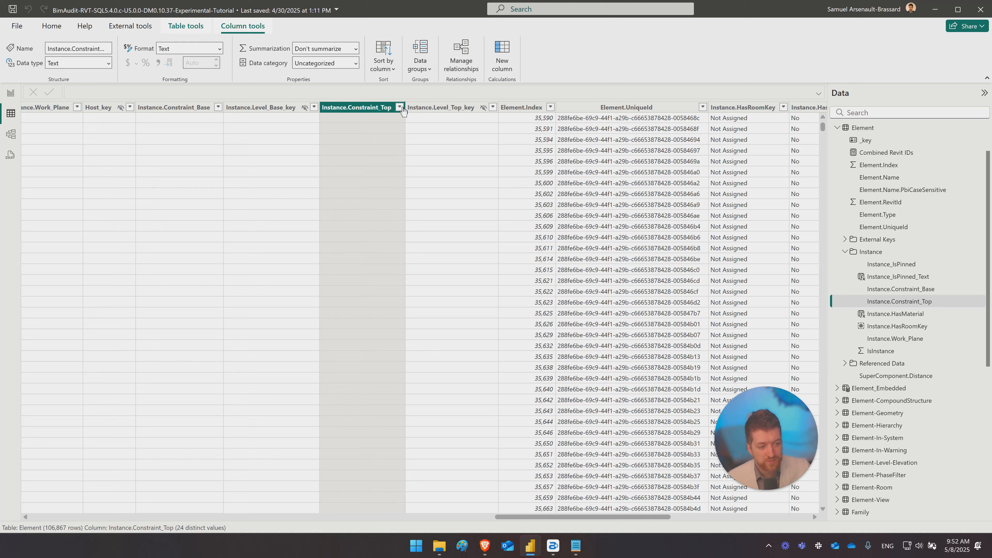
- Examine the Instance.HasMaterial calculated column, reviewing its full DAX formula and the values in its rows
click(889, 319)
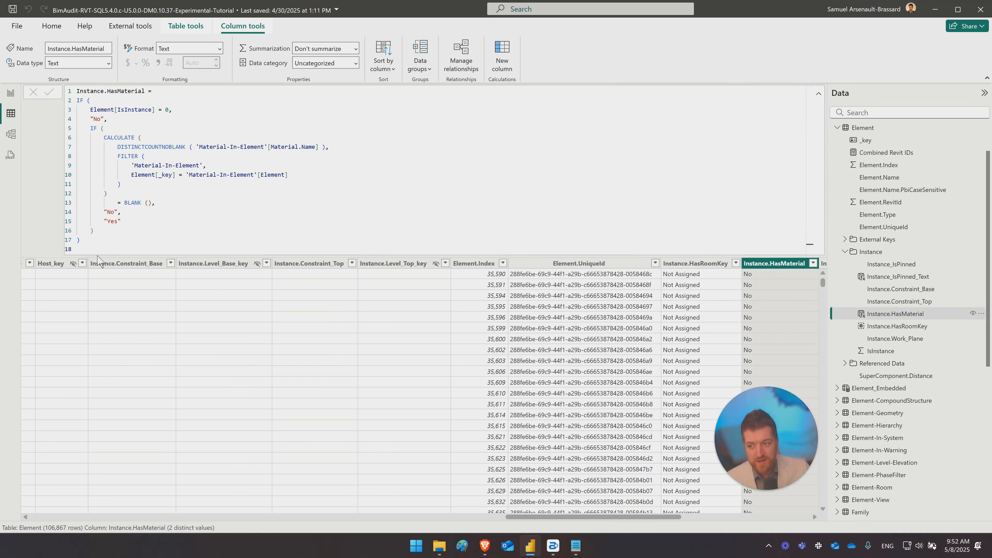
drag(98, 250, 18, 61)
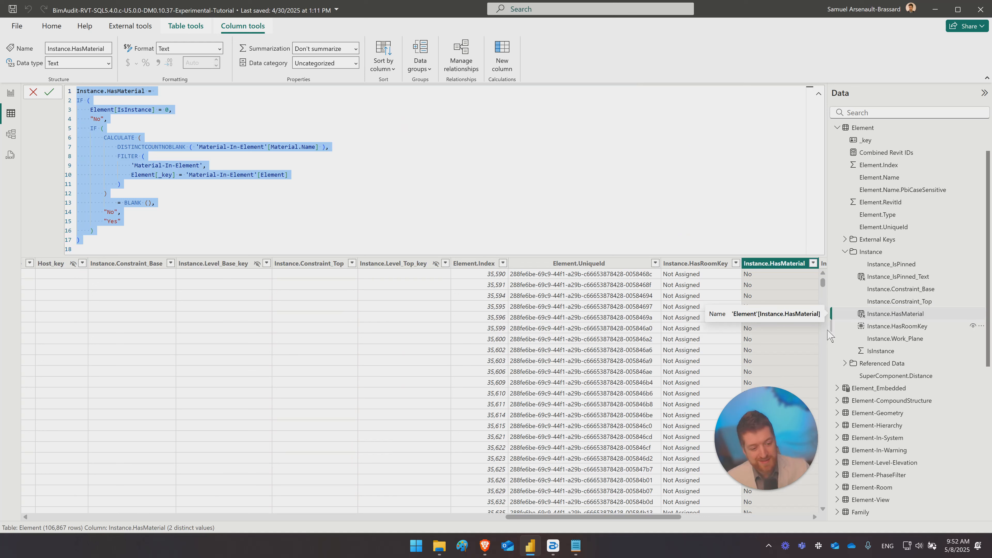
click(875, 319)
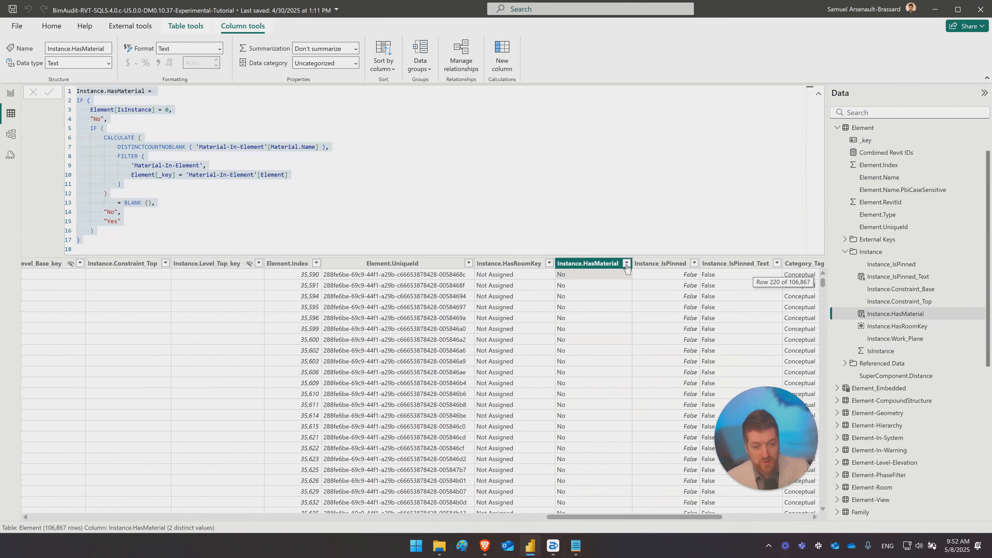
scroll(600, 431, down, 4)
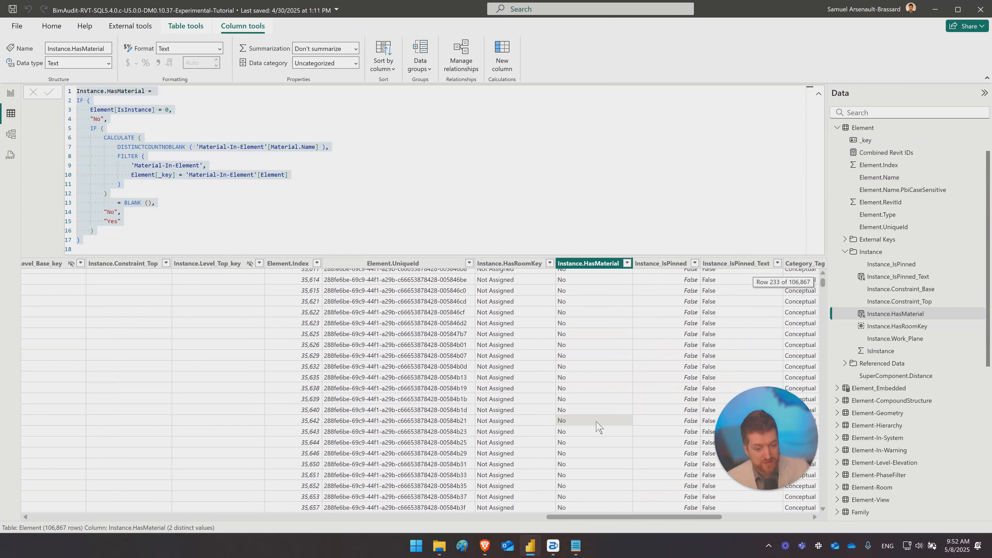
click(681, 363)
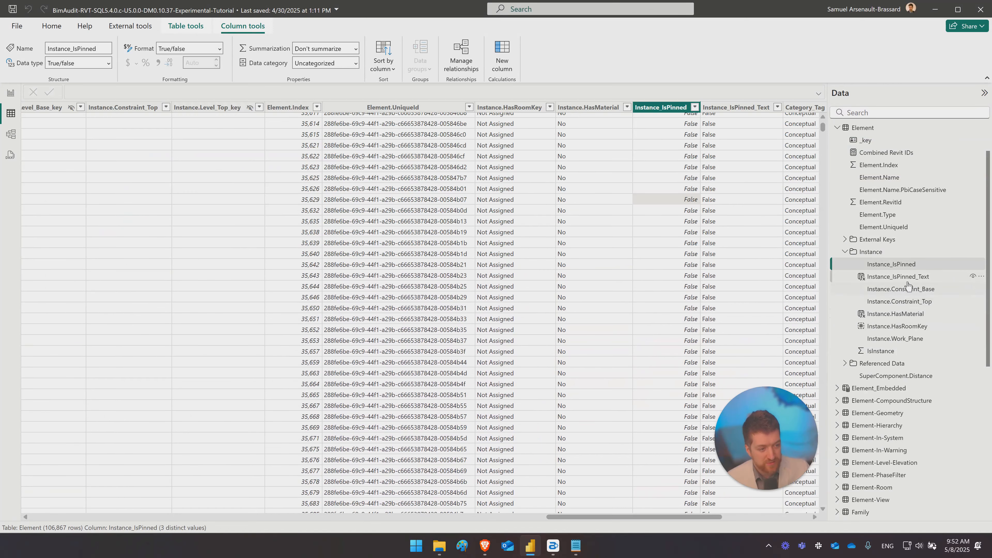
- Show the Instance.HasRoomKey column and review its available filter values without applying a filter
click(863, 327)
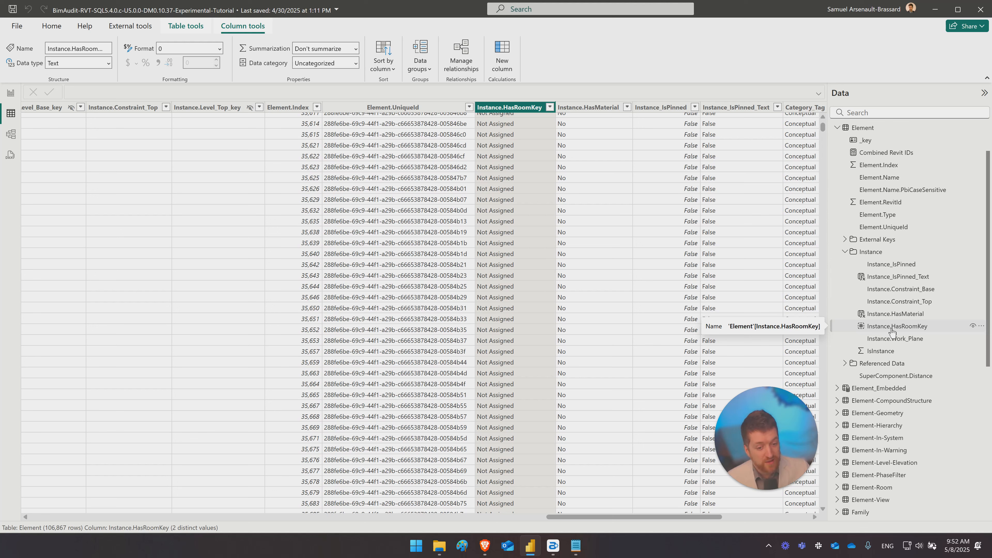
click(550, 106)
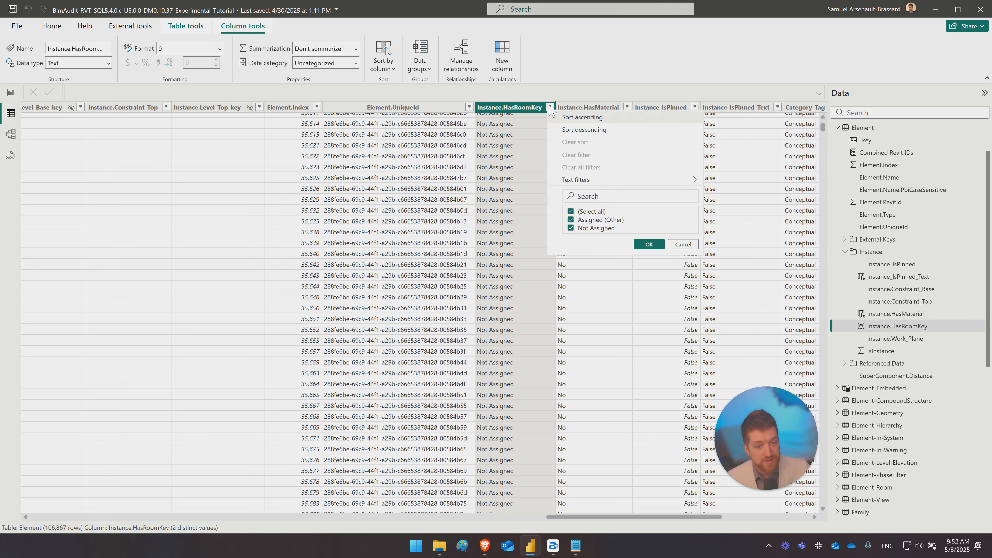
click(684, 244)
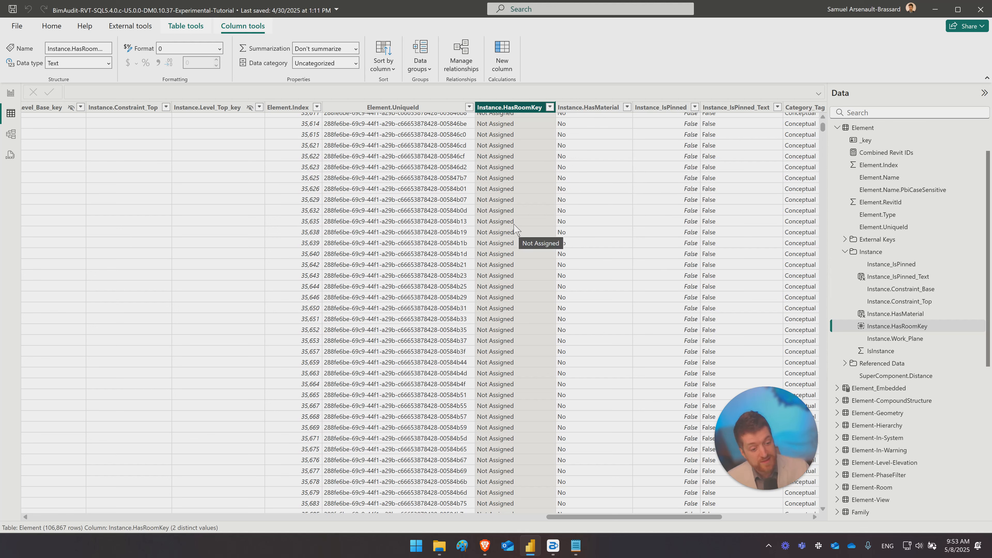
- Show the Instance.Work_Plane column and review the full list of work planes among its filter values without filtering
click(897, 339)
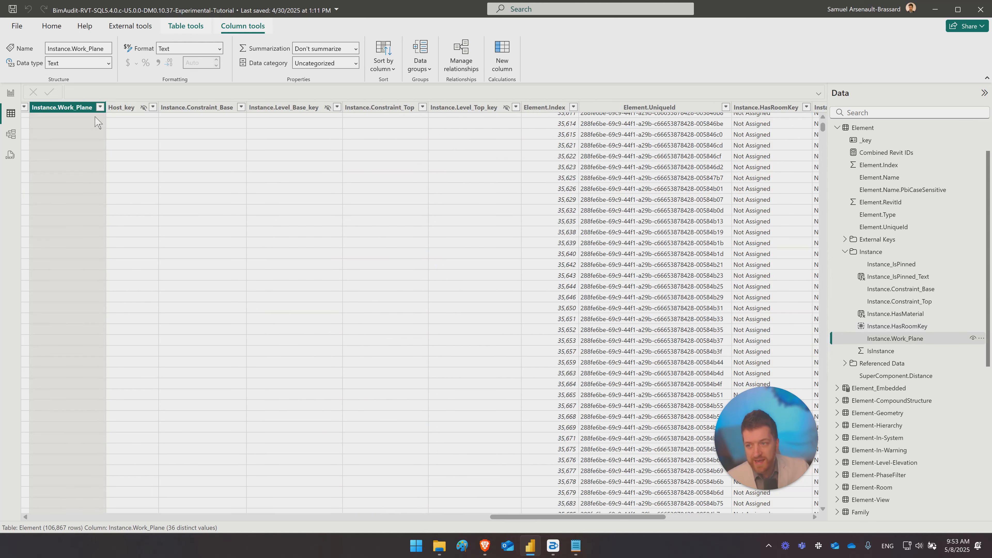
click(100, 107)
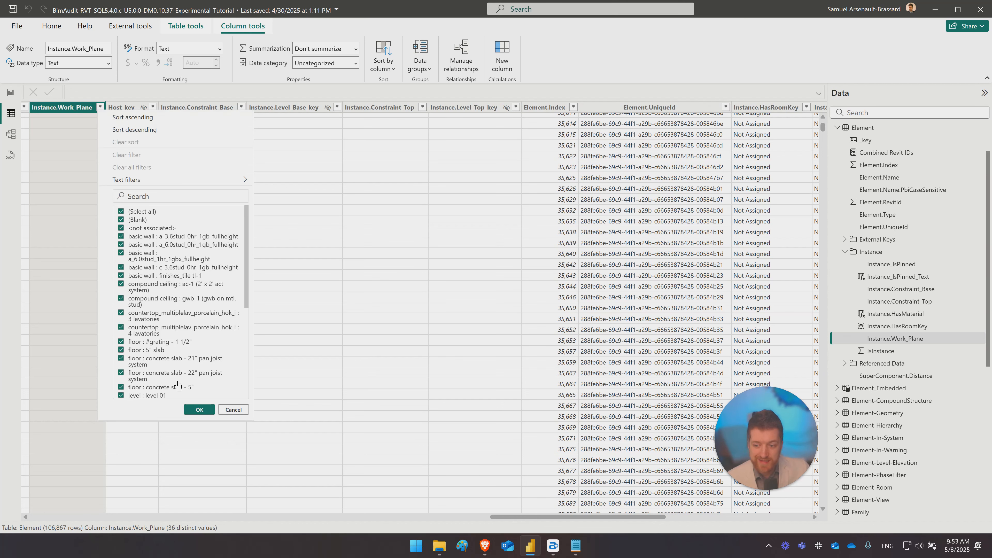
scroll(177, 385, down, 6)
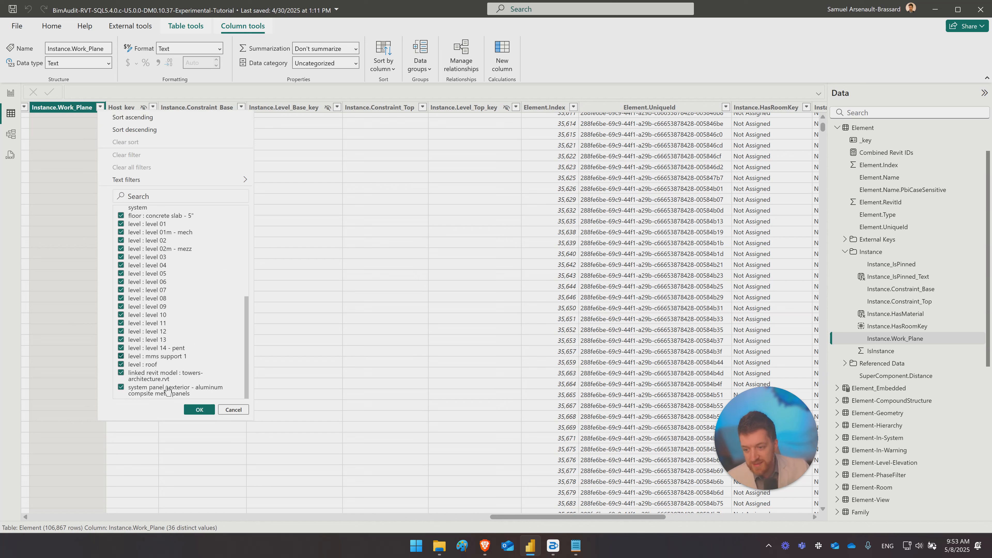
scroll(163, 386, up, 2)
scroll(172, 374, down, 2)
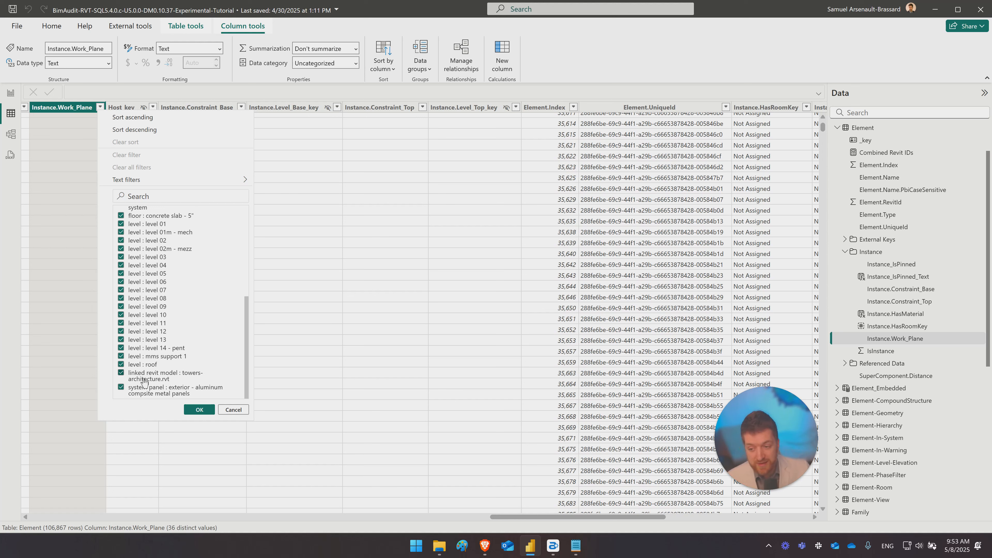
scroll(137, 376, up, 5)
scroll(150, 367, down, 5)
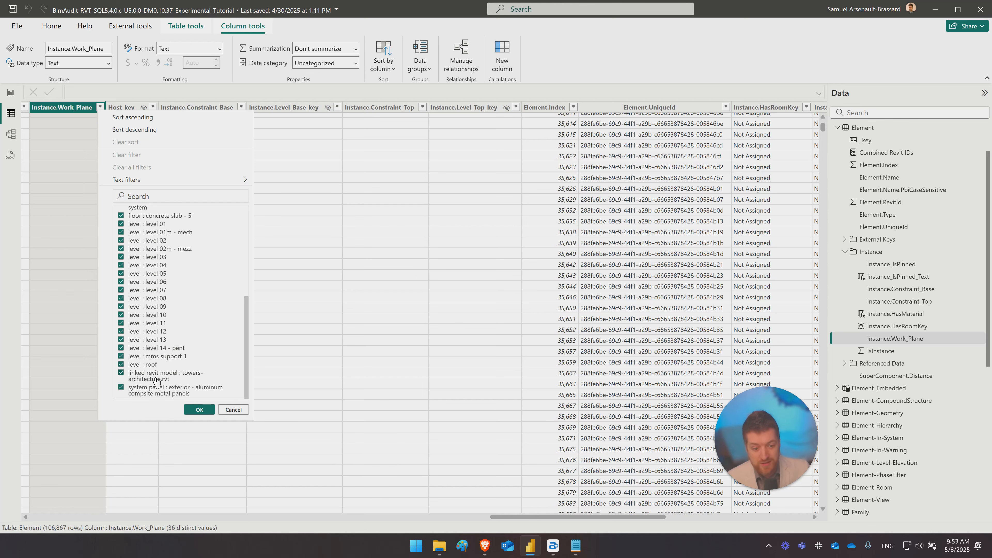
scroll(158, 378, up, 5)
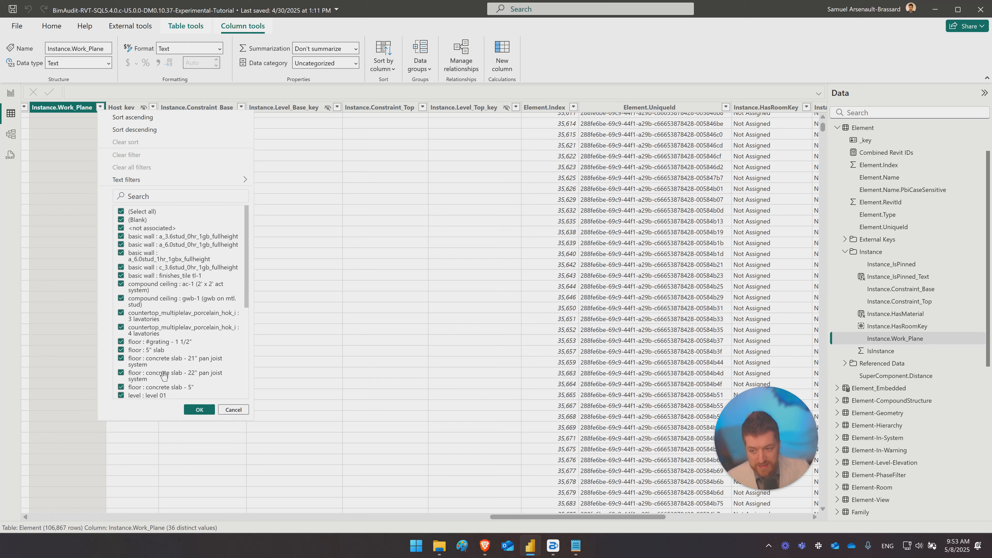
click(231, 413)
- Show the IsInstance column and review its filter values without applying a filter
click(881, 351)
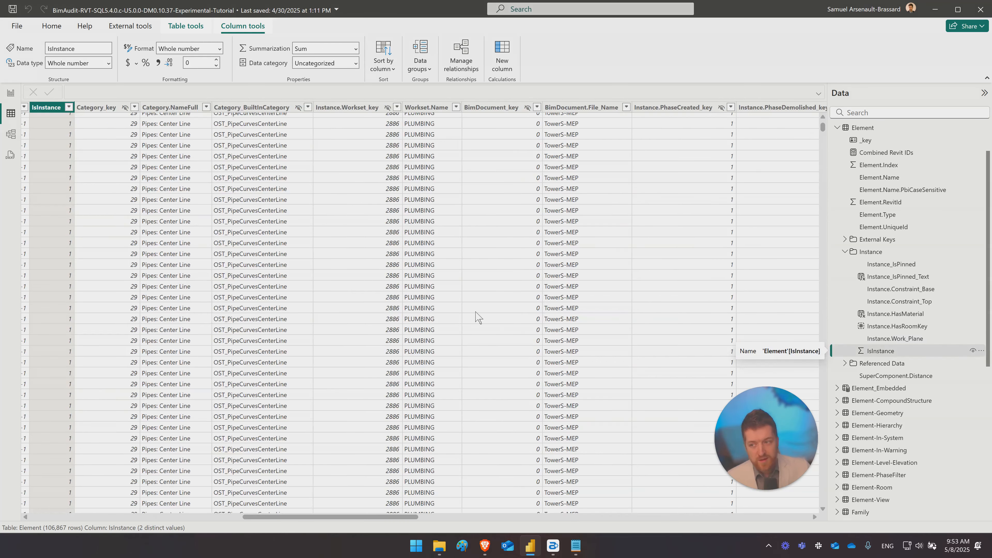
scroll(385, 297, left, 5)
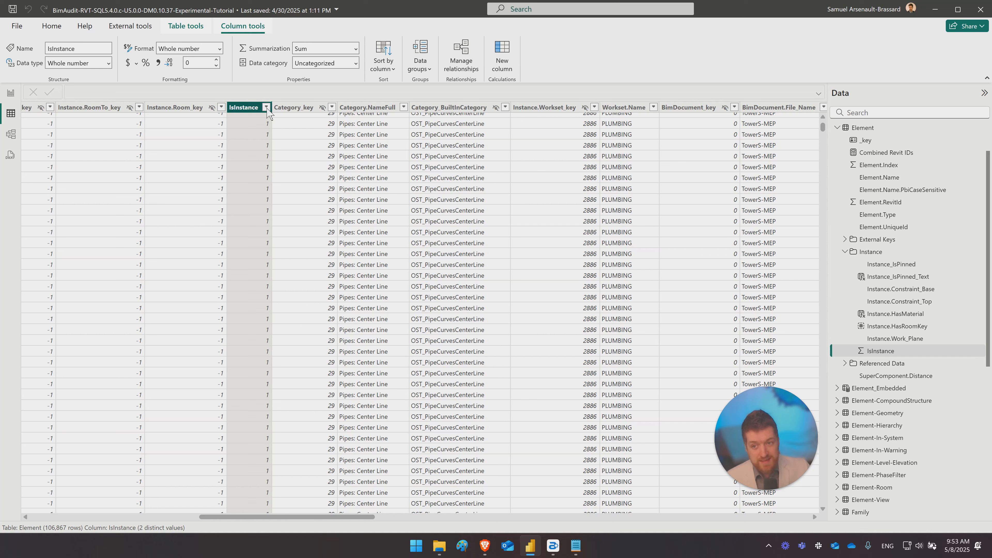
click(267, 107)
click(398, 245)
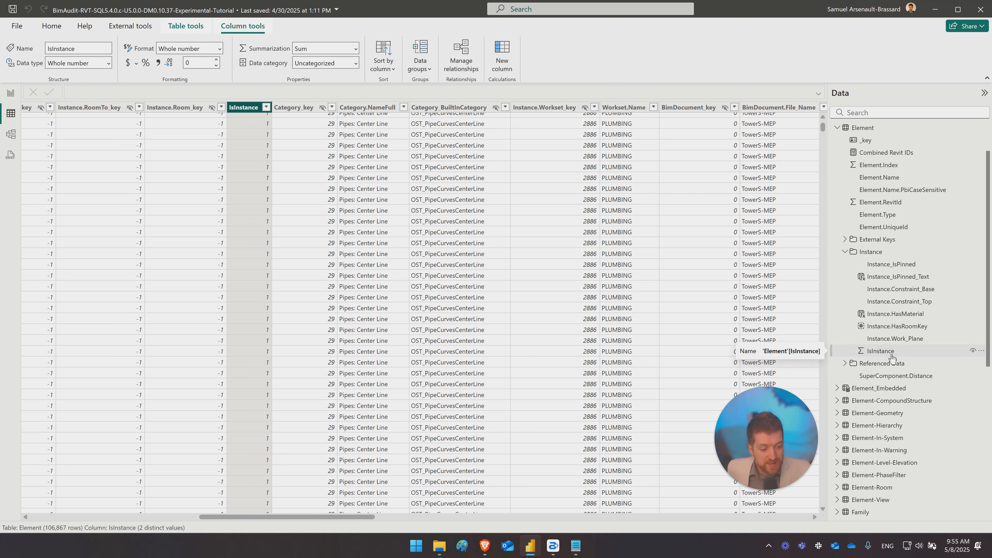
- Switch to the report view, open the Explorer page and select the Model > Category > Family > Type > Revit ID matrix
click(11, 92)
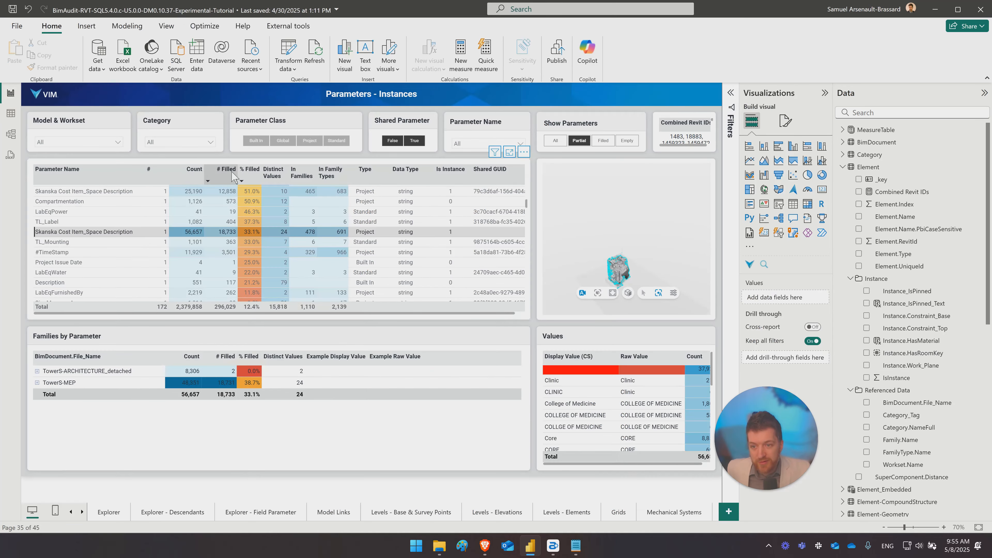
click(71, 512)
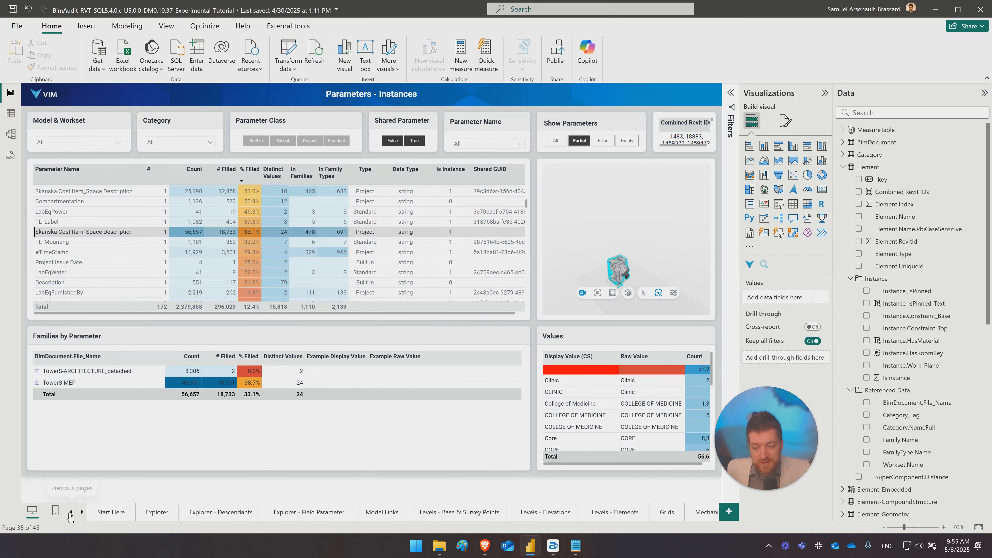
click(160, 515)
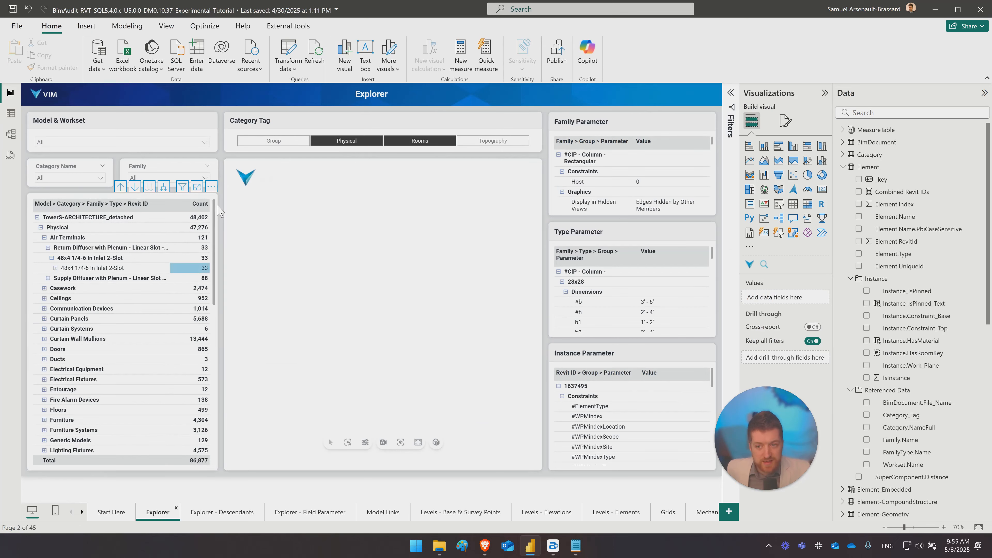
click(177, 441)
- Add IsInstance as a visual-level filter on the matrix and show only items whose value is 1
click(733, 93)
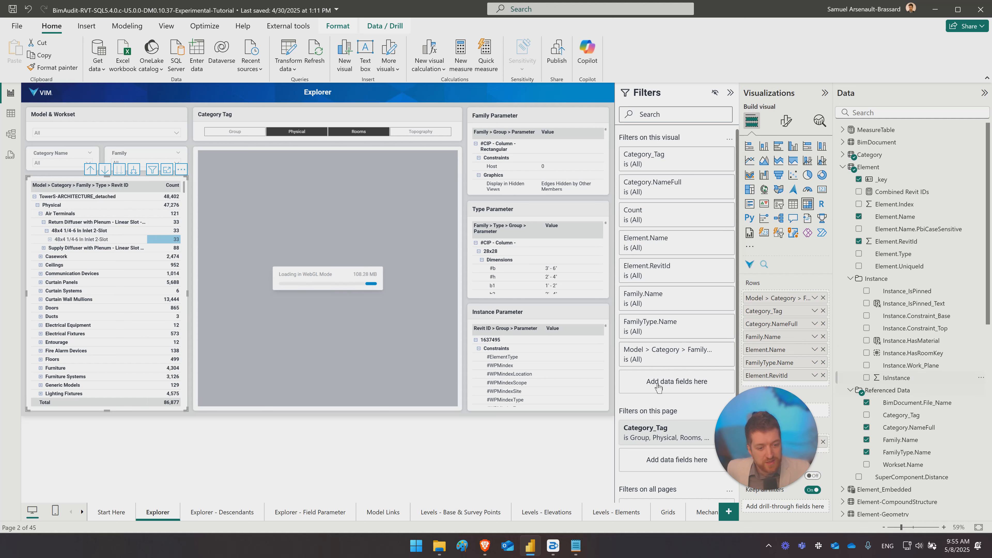
drag(658, 387, 676, 389)
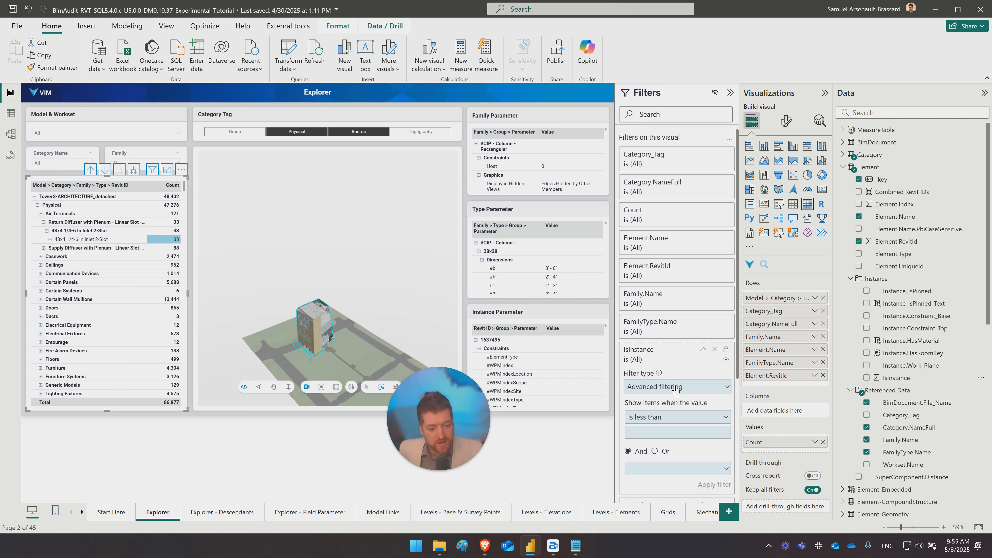
click(650, 418)
click(638, 362)
text(1)
click(705, 486)
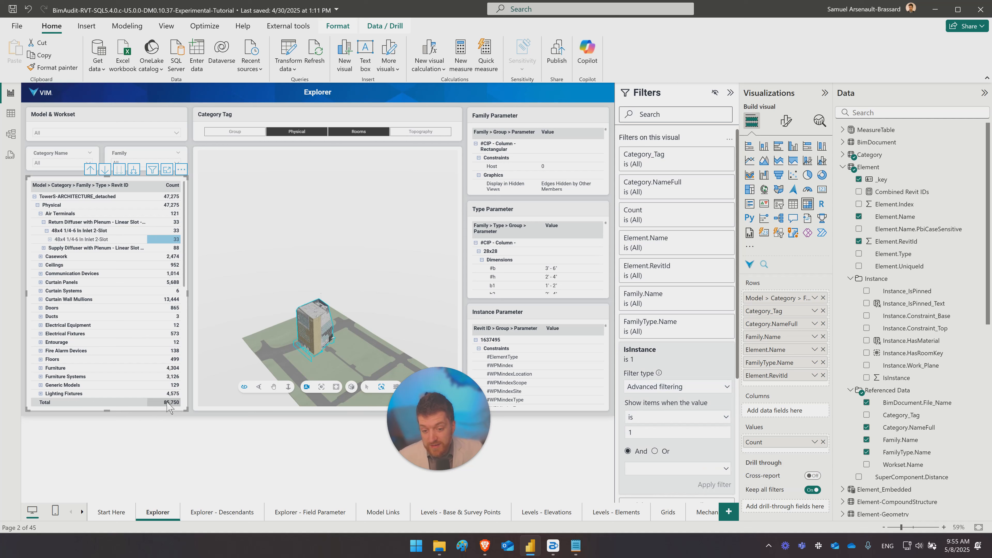
- Set the matrix's IsInstance filter to 0 and select the Walls row under Physical
double_click(639, 432)
text(0)
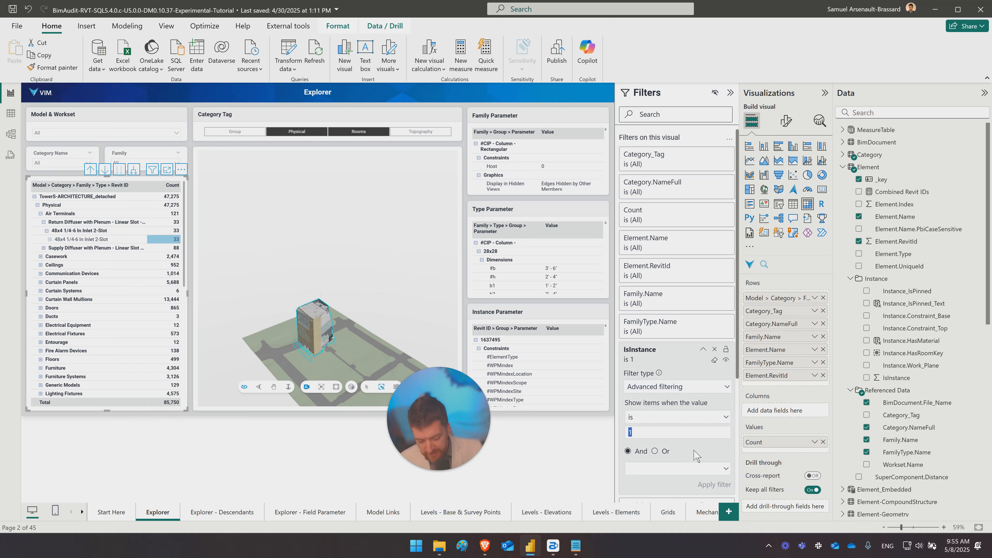
click(717, 486)
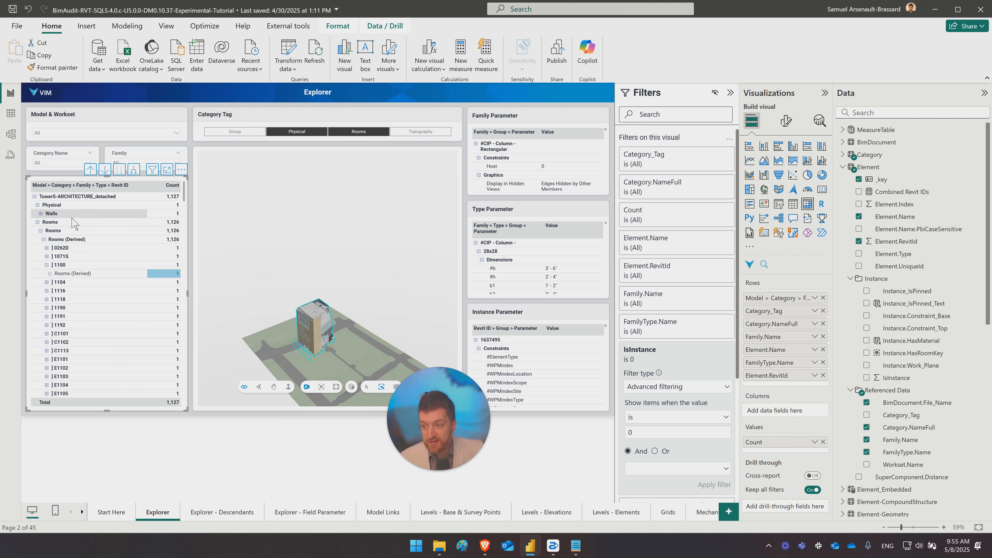
click(89, 214)
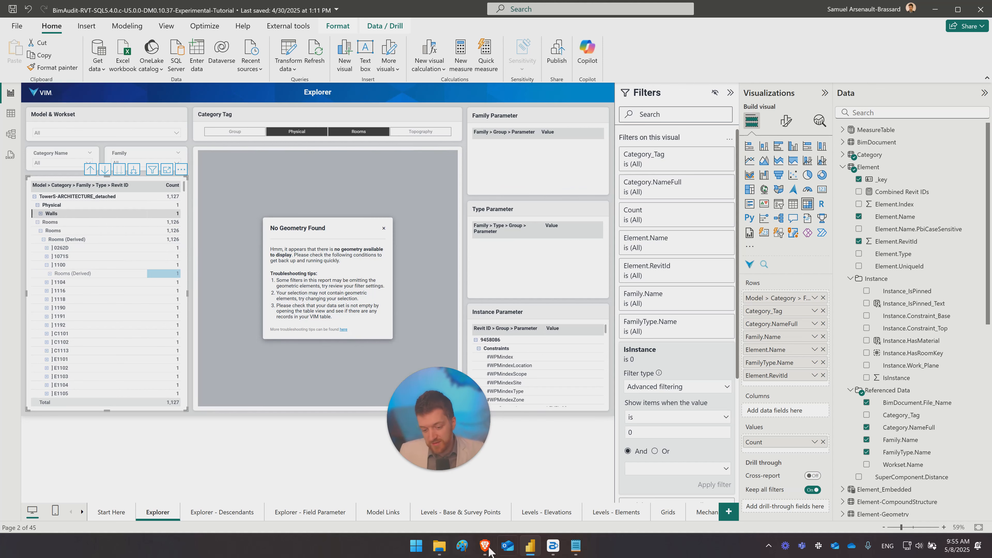
- Switch to Paint, enlarge the canvas to 888 × 660 px and draw a wide black rectangle across its middle
click(462, 546)
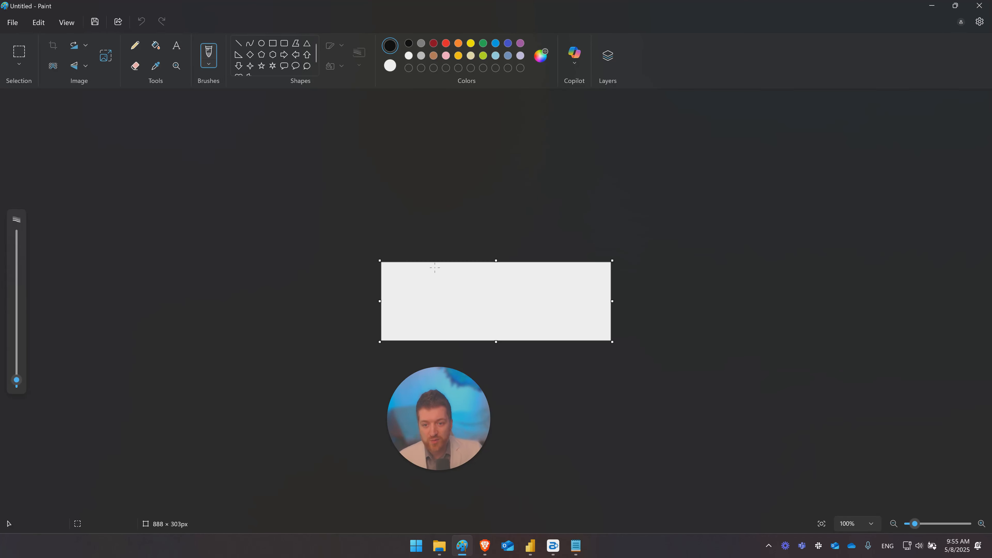
drag(496, 342, 499, 434)
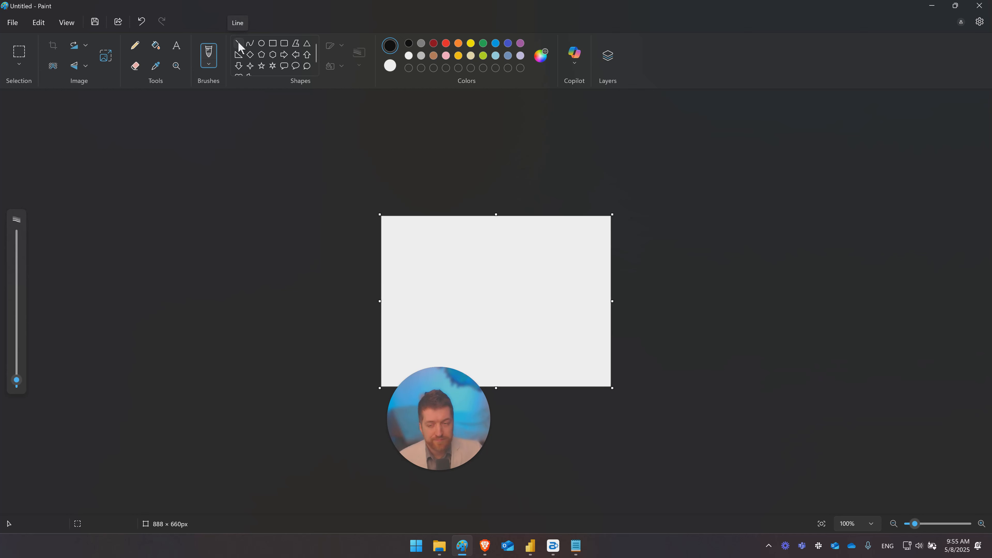
click(273, 44)
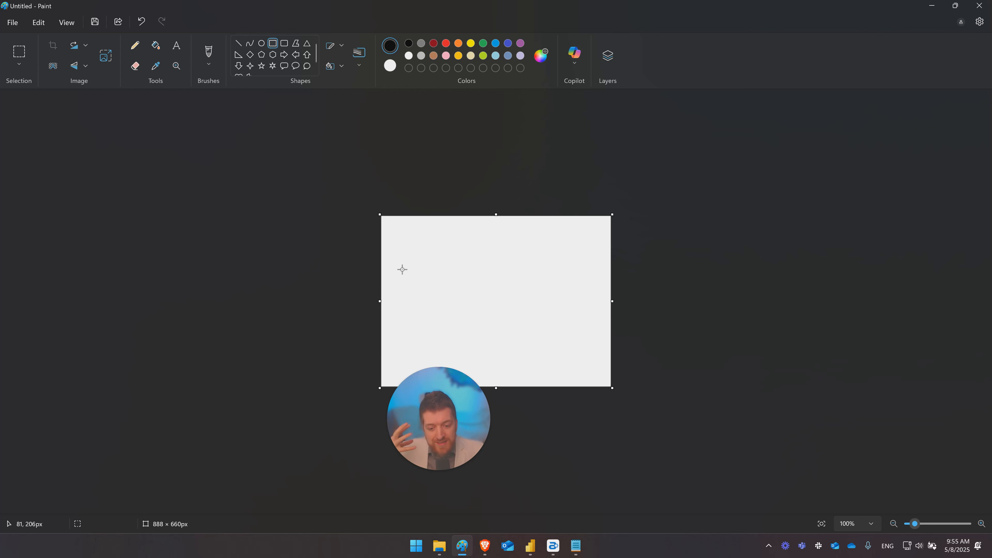
mouse_move(398, 271)
mouse_down()
mouse_move(582, 291)
mouse_move(576, 300)
mouse_up()
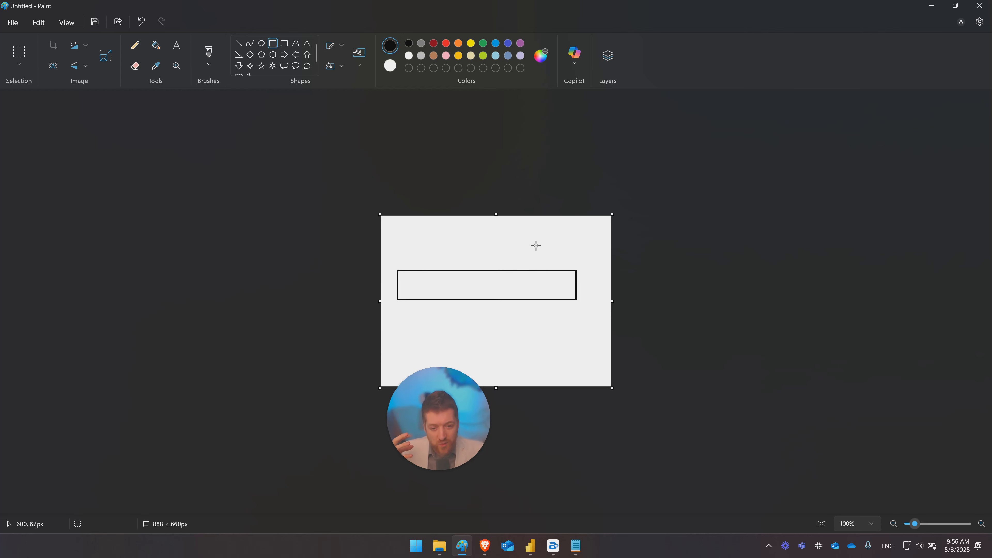
- Draw a small red rectangle of about 127 × 40 px inside the wide one, and return to the report
mouse_move(526, 277)
mouse_down()
mouse_move(491, 290)
mouse_move(528, 298)
mouse_move(526, 289)
mouse_up()
click(446, 43)
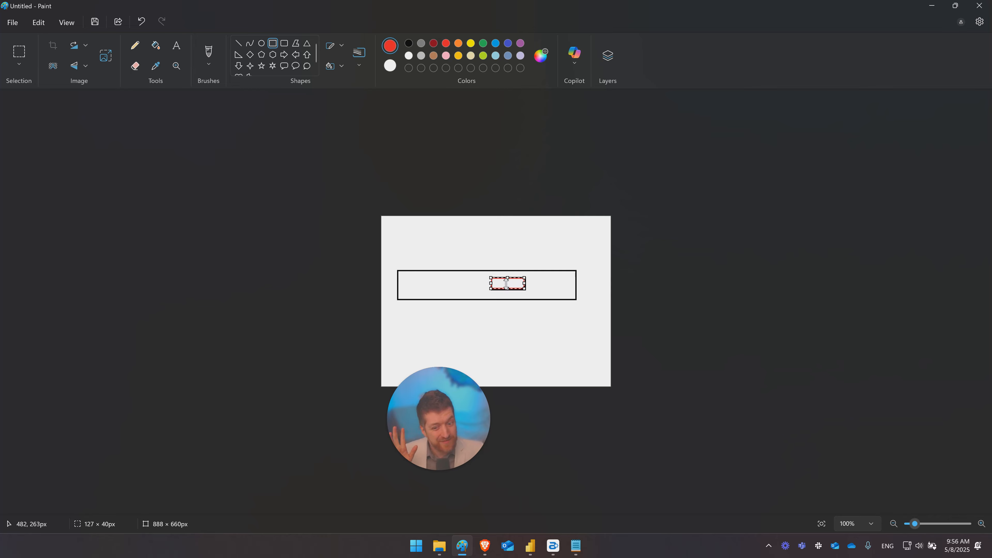
click(499, 240)
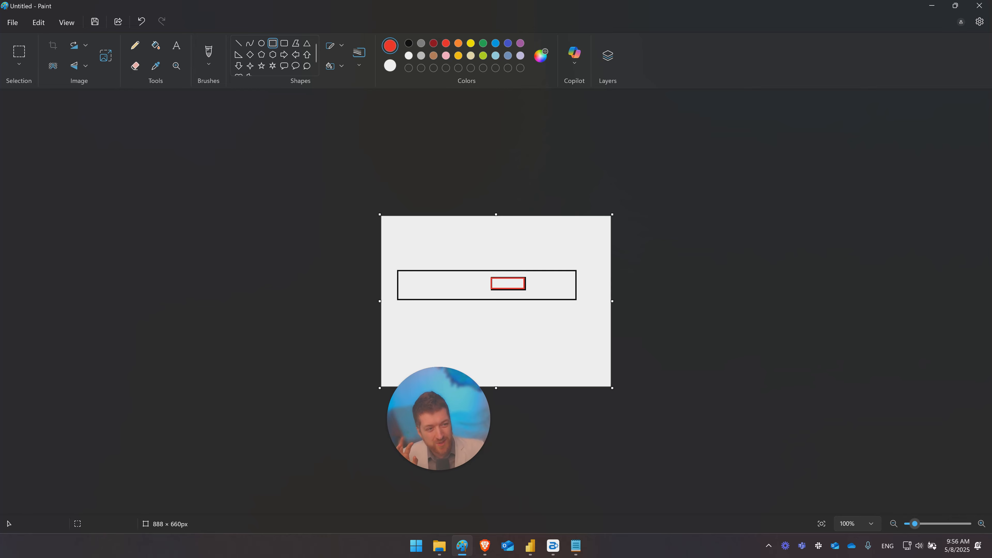
click(932, 5)
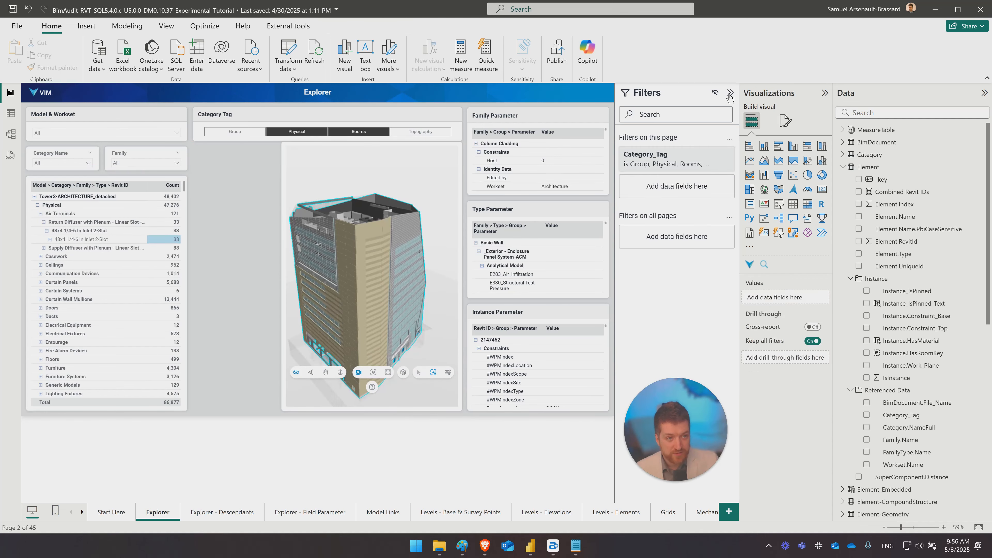
- Add a narrow table visual between the matrix and the 3D viewer, listing Name_Full from the Category table
click(807, 205)
drag(197, 178, 201, 154)
drag(464, 278, 270, 278)
click(843, 155)
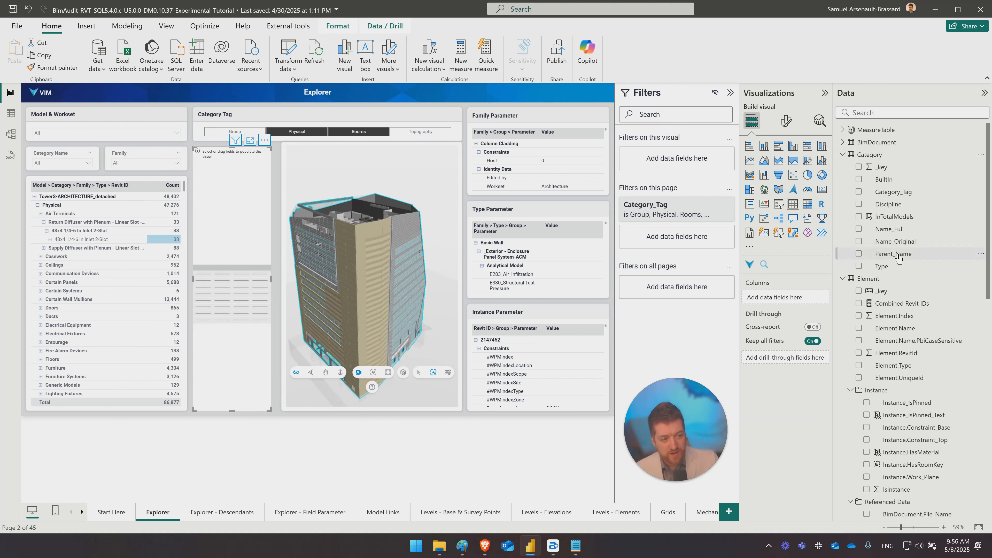
drag(892, 229, 775, 300)
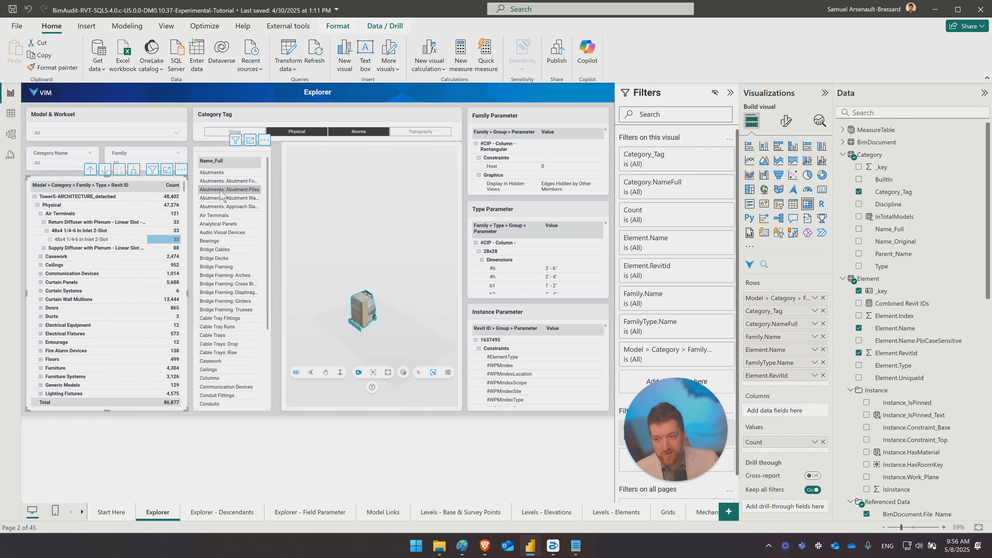
- Cross-filter the report by Ceilings, Abutments, Air Terminals, Bearings and Abutments: Approach Slabs in the Name_Full list to compare what each category contains
click(213, 373)
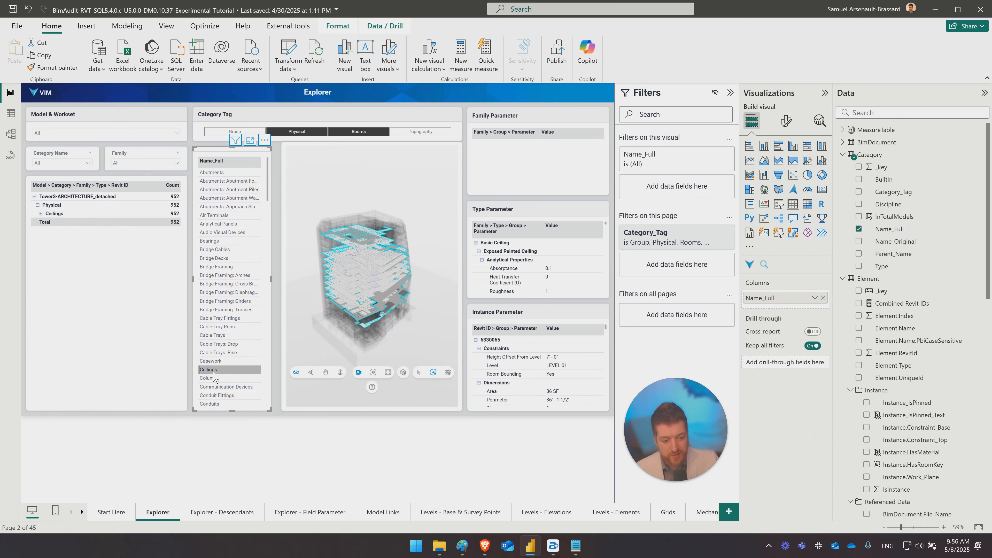
click(214, 372)
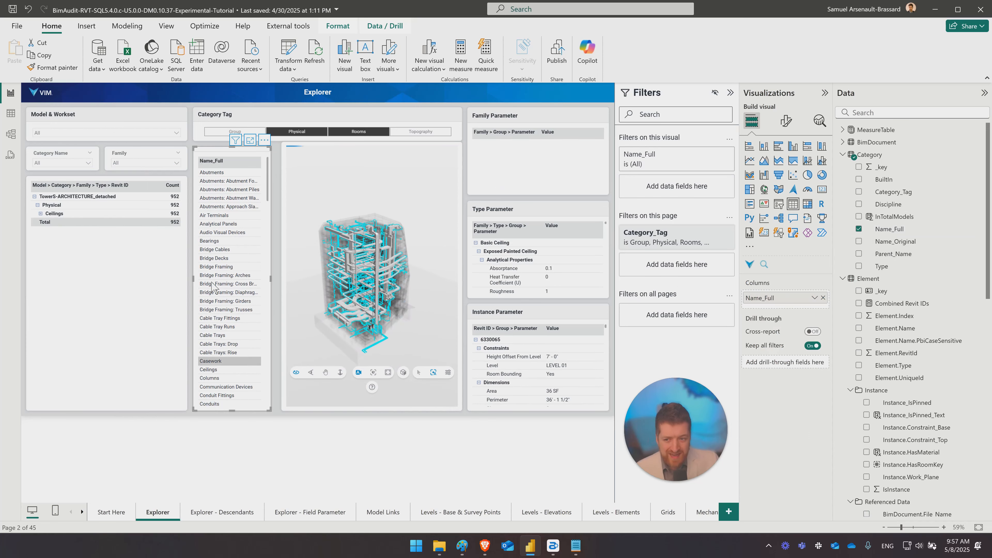
click(215, 174)
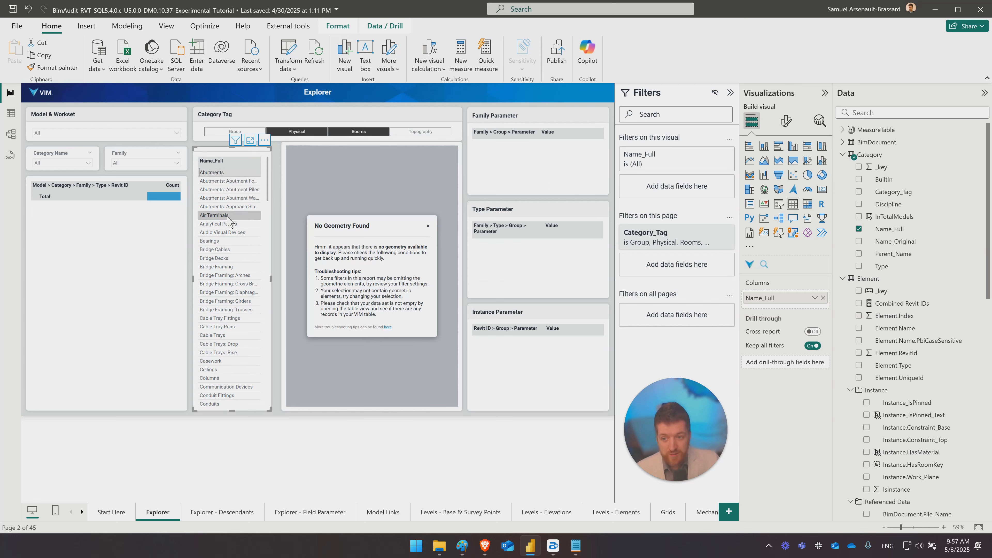
click(214, 215)
click(220, 241)
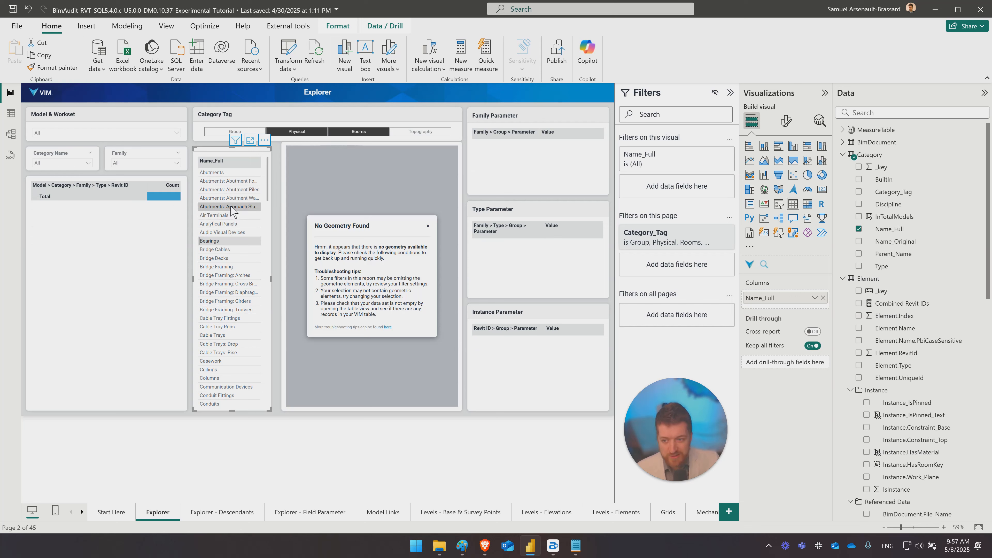
click(231, 208)
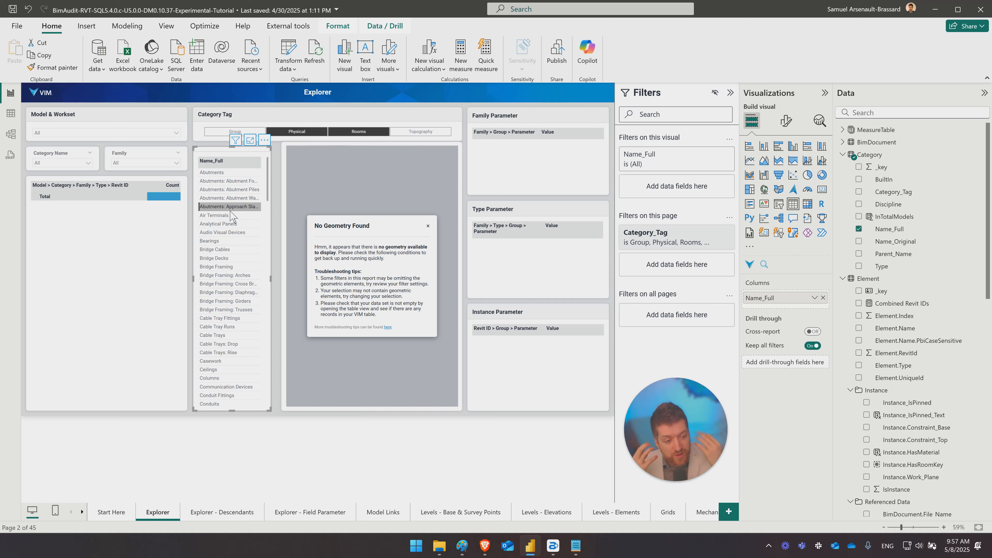
- Add Element's IsInstance as a filter on the Name_Full table visual and apply the condition is 1
click(842, 154)
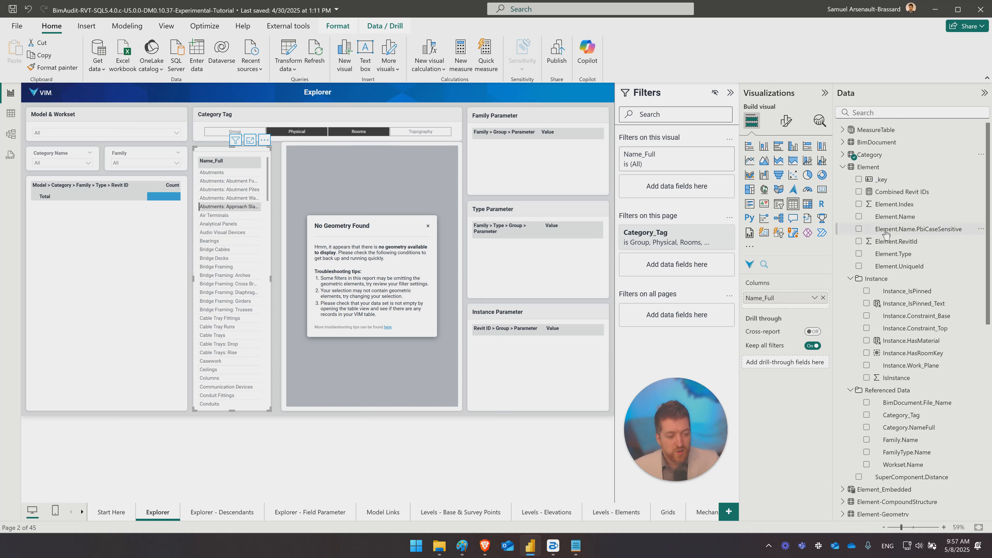
drag(892, 383, 671, 190)
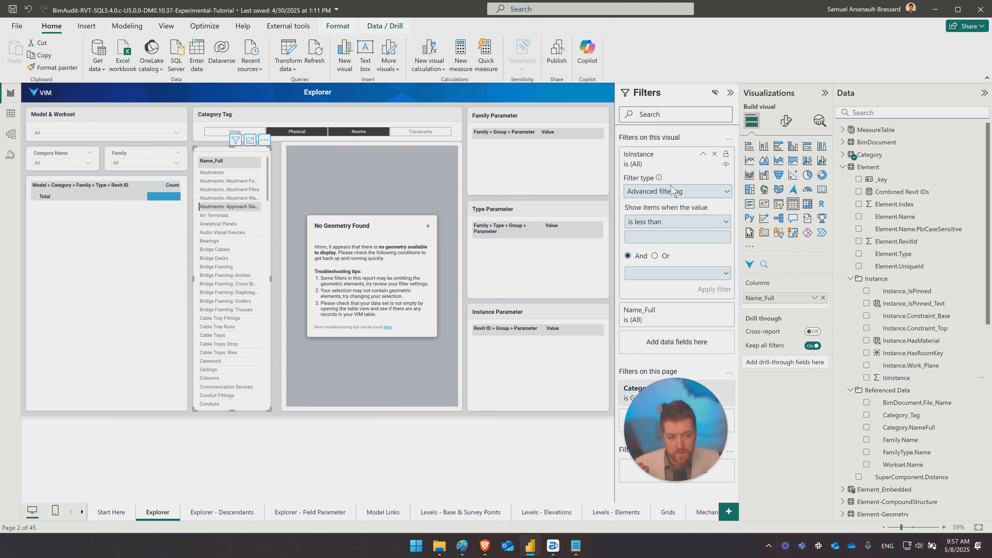
click(653, 226)
click(636, 296)
click(642, 239)
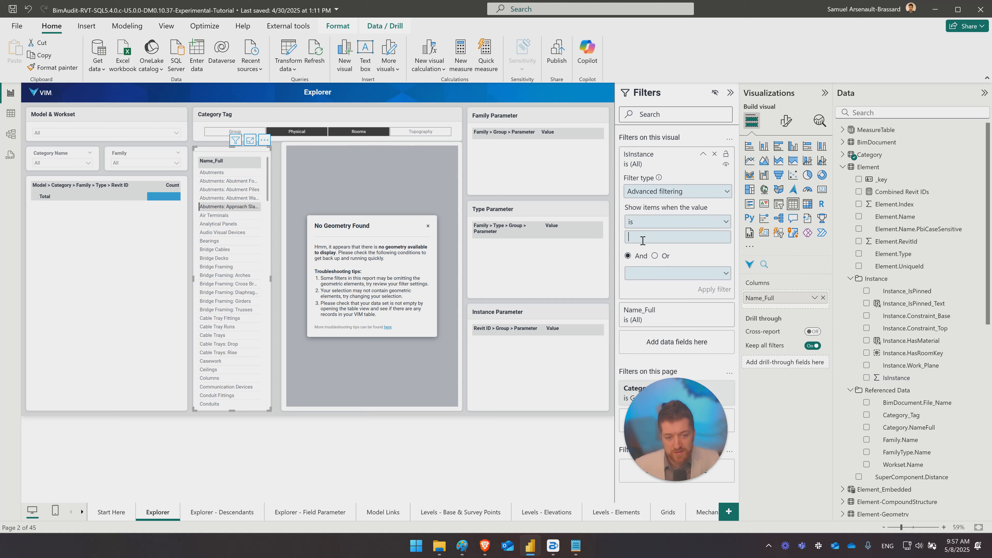
text(1)
click(713, 291)
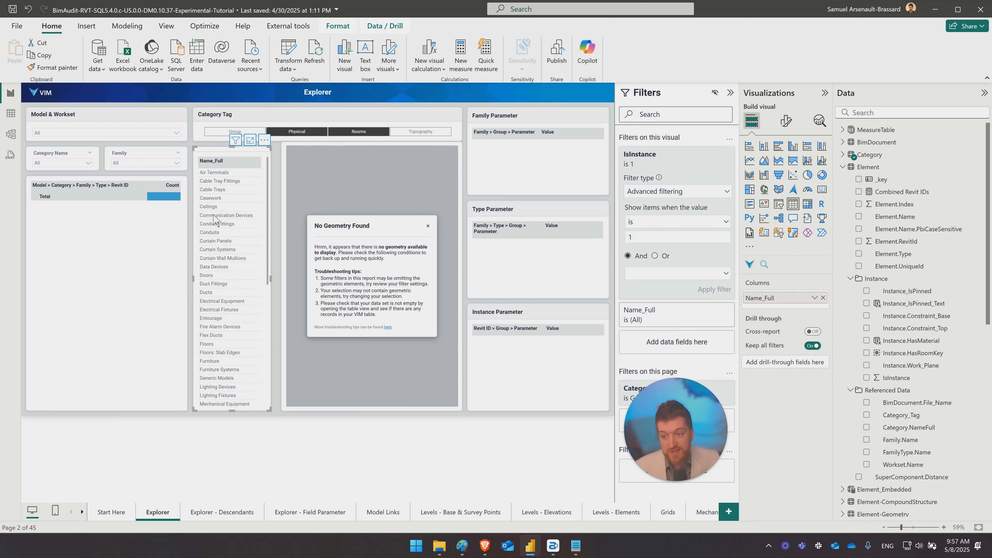
- Cross-filter the report by Cable Tray Fittings, Curtain Panels, Floors: Slab Edges and Entourage to check the geometry behind the filtered categories
click(222, 181)
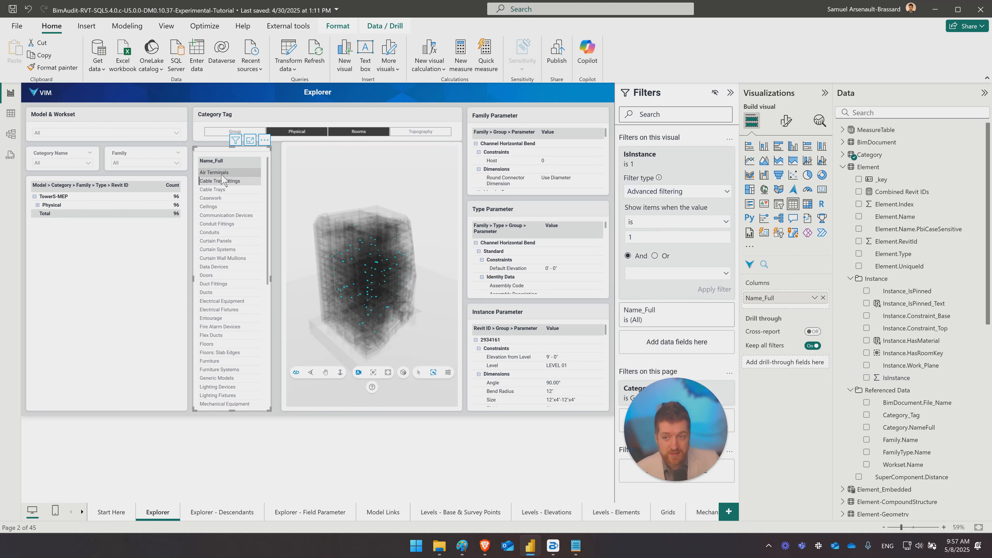
click(222, 180)
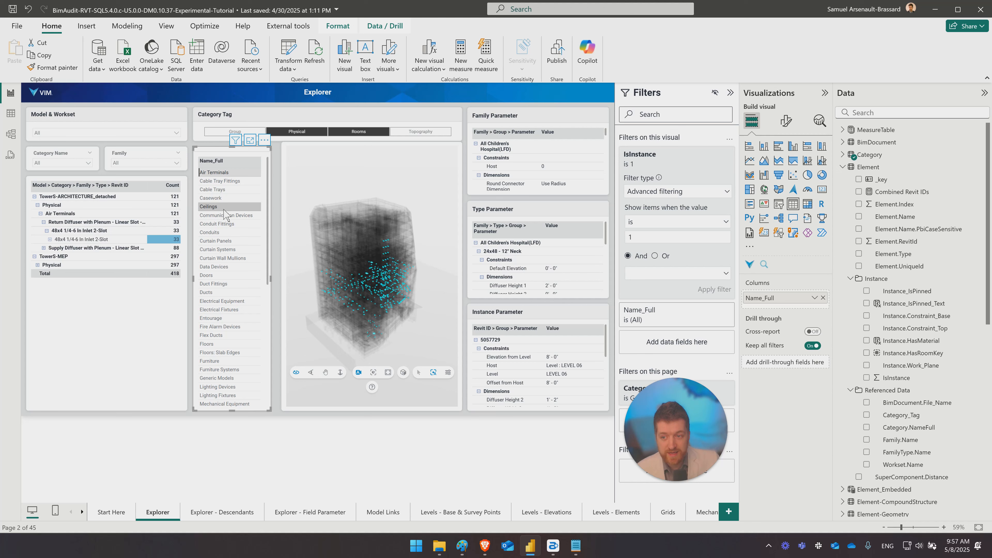
click(220, 241)
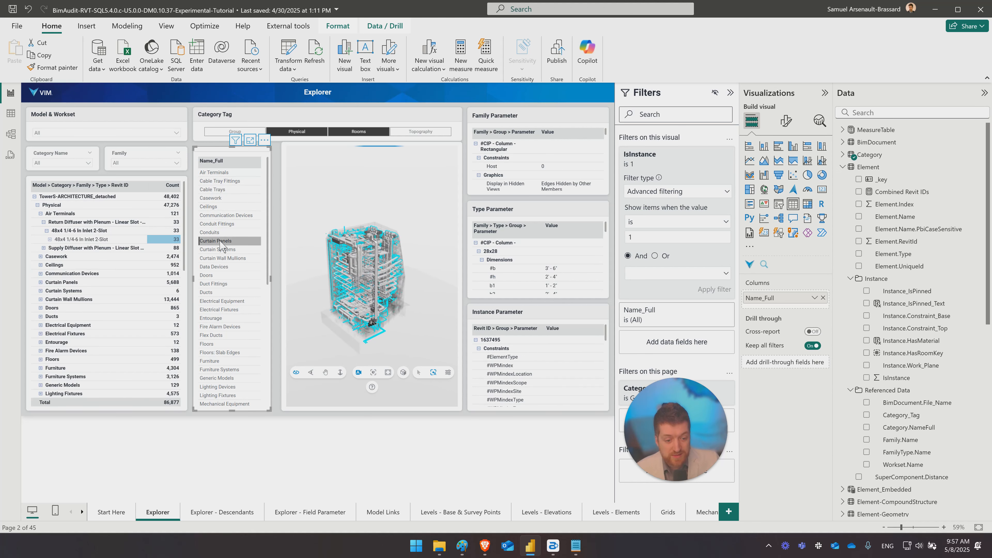
click(244, 354)
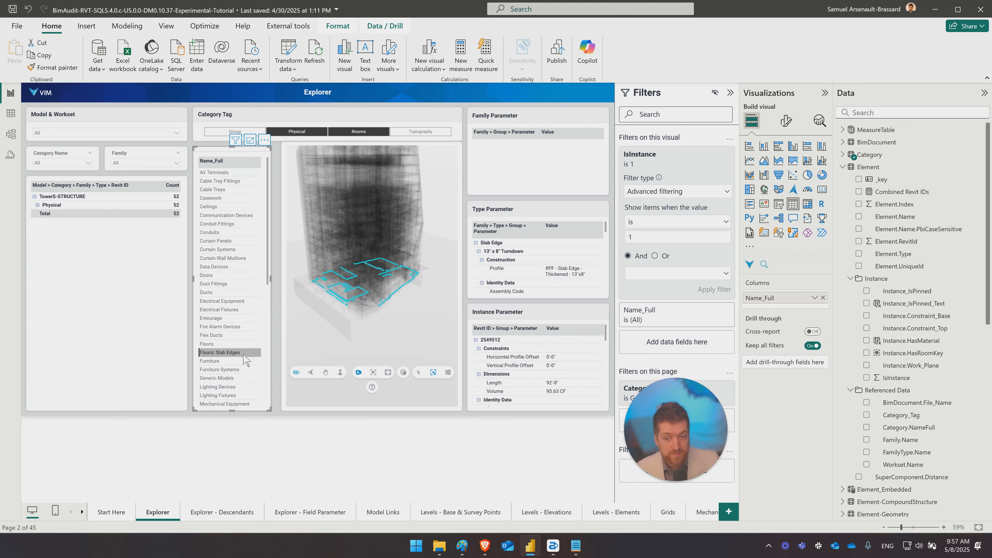
click(231, 318)
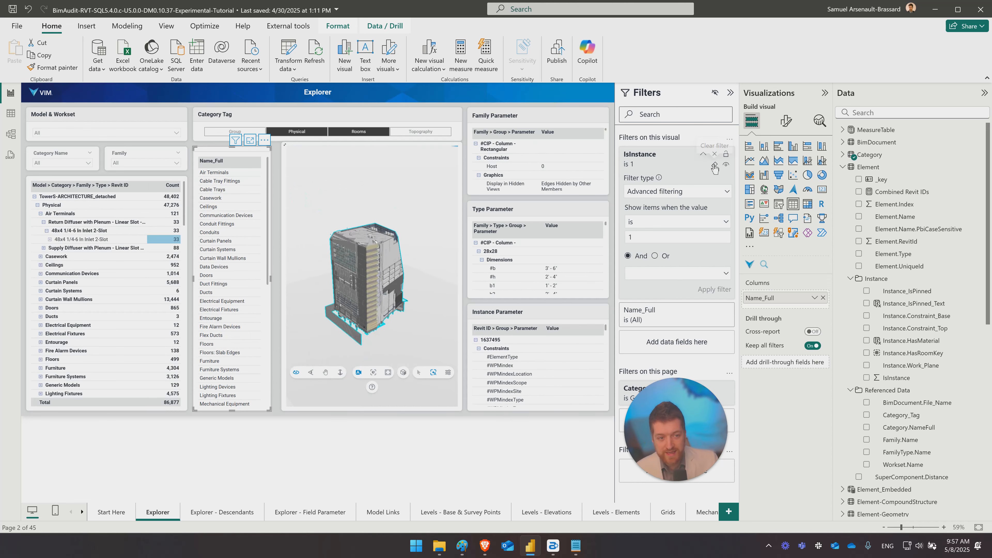
- Clear the Name_Full table's IsInstance filter, then add a second IsInstance filter and remove the duplicate
click(714, 166)
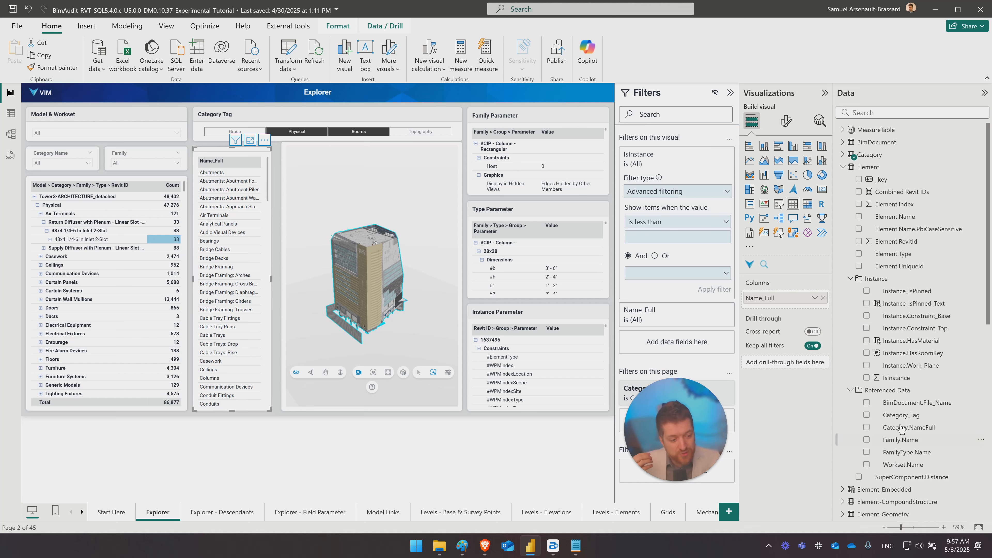
drag(897, 381, 671, 166)
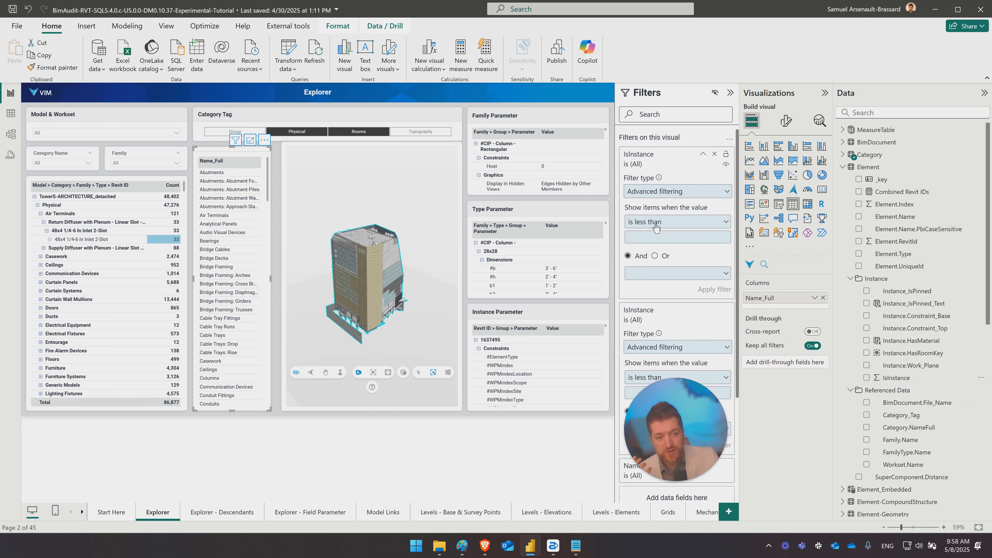
click(715, 310)
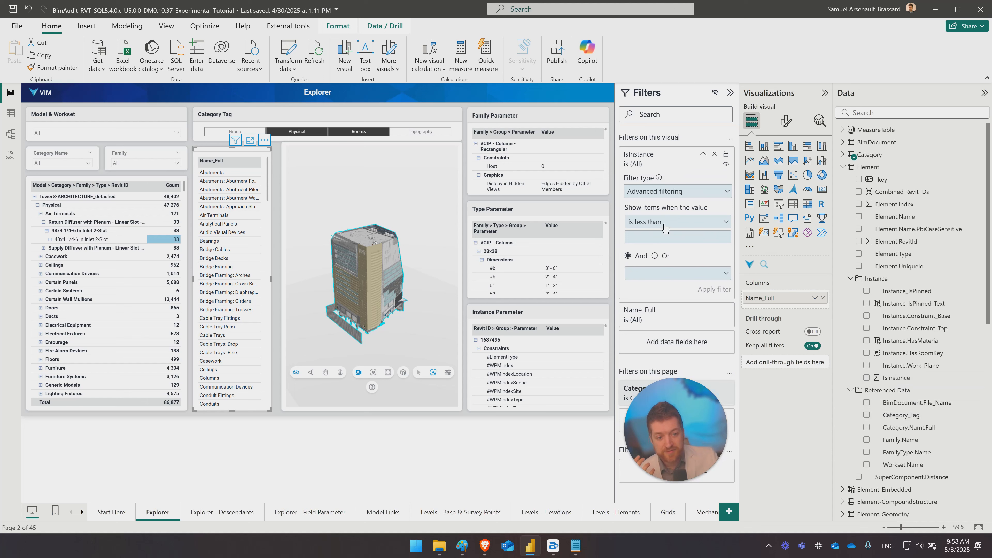
- Reapply the condition is 1 to the Name_Full table's IsInstance filter and look through the category list
click(665, 223)
click(635, 294)
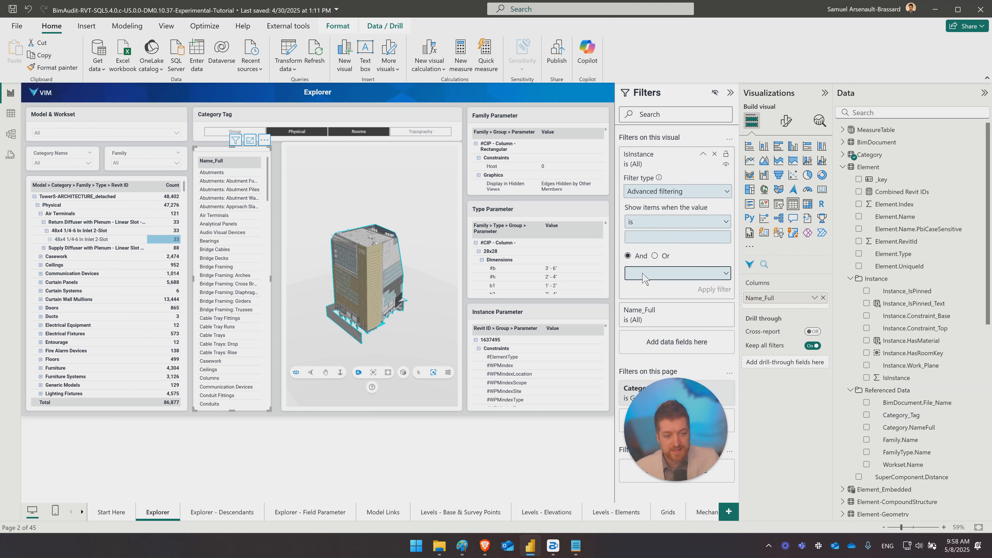
click(647, 274)
click(643, 237)
text(1)
click(713, 290)
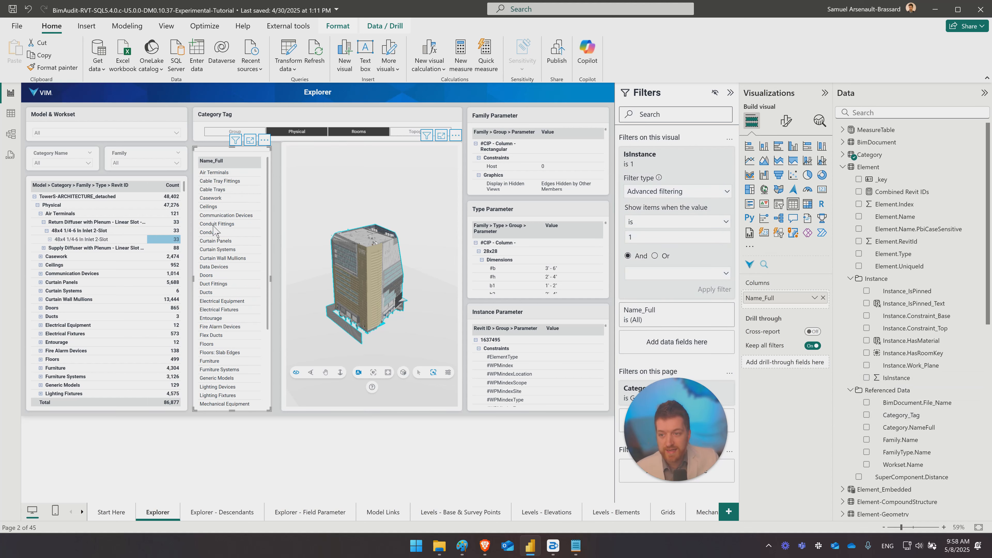
scroll(243, 270, down, 5)
scroll(242, 270, up, 5)
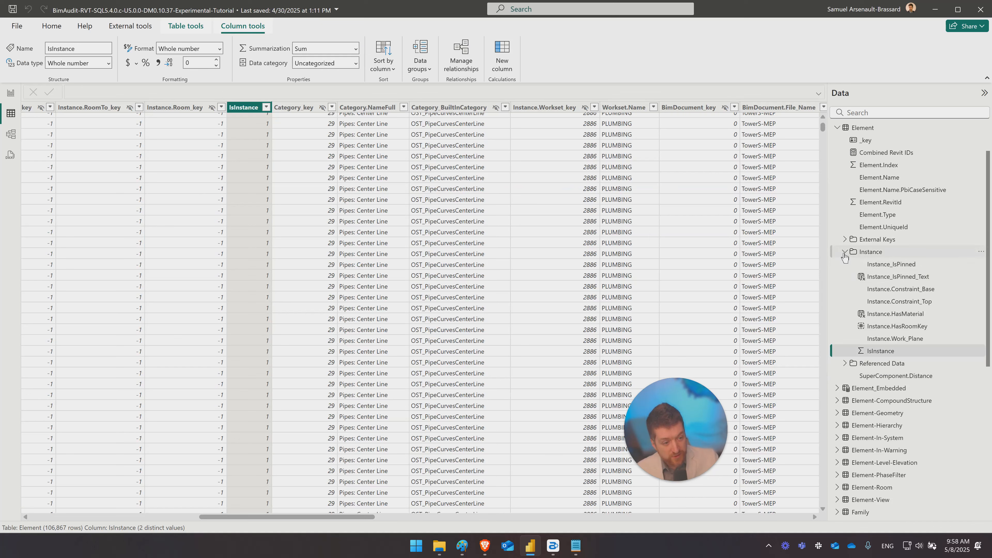
- In the table view, collapse the Element table's Instance folder and expand its Referenced Data folder
click(844, 252)
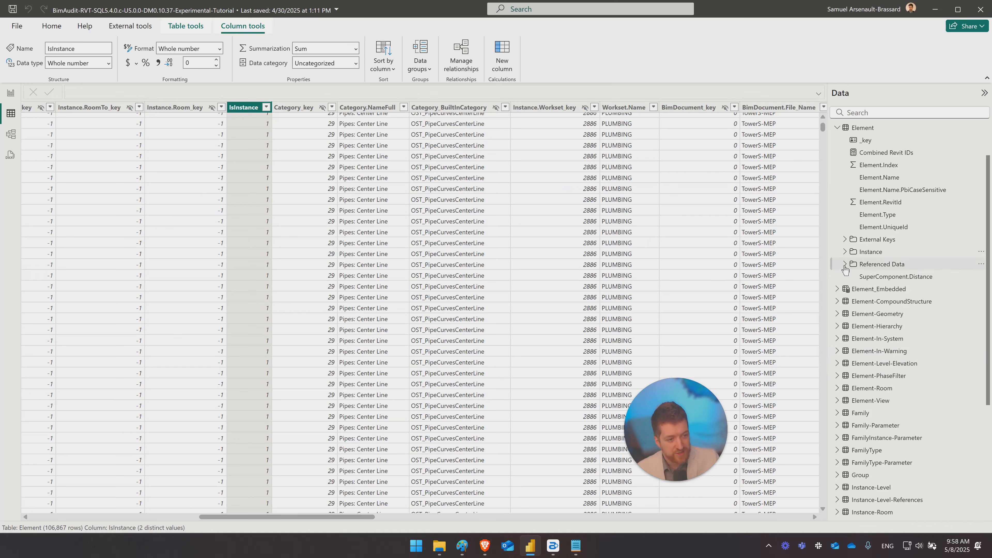
click(845, 265)
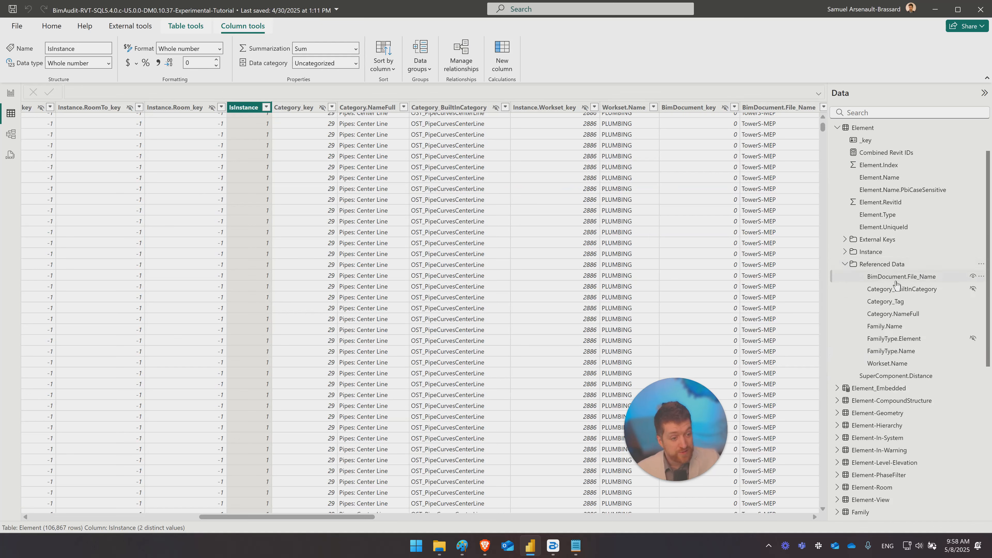
scroll(886, 226, up, 1)
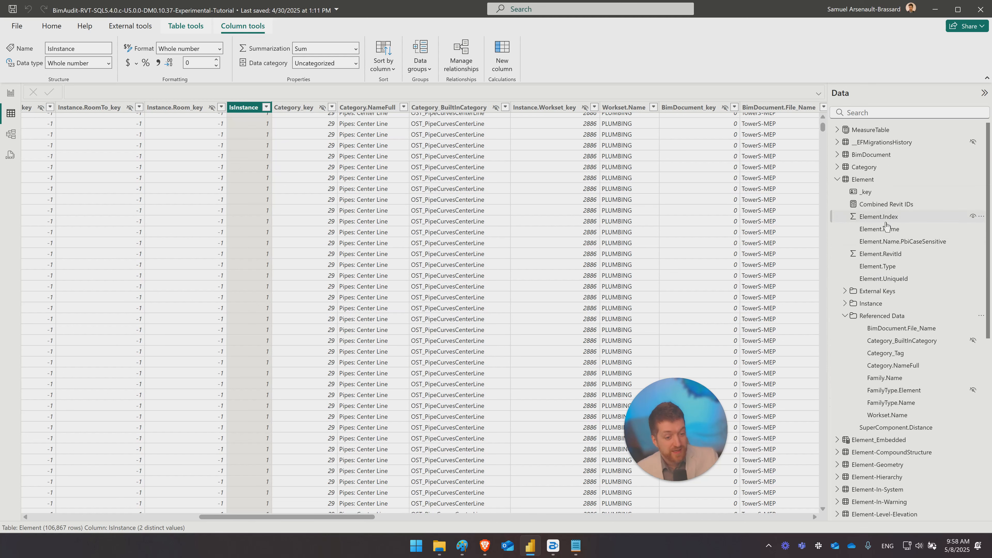
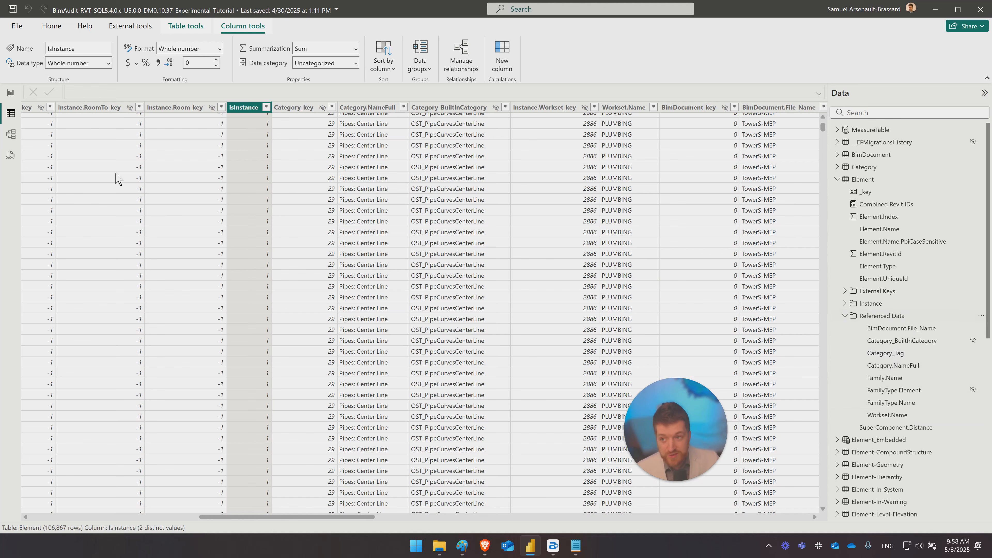
- Duplicate the Explorer report page and delete the Category Tag slicer, 3D viewer and three parameter tables from the copy
click(11, 92)
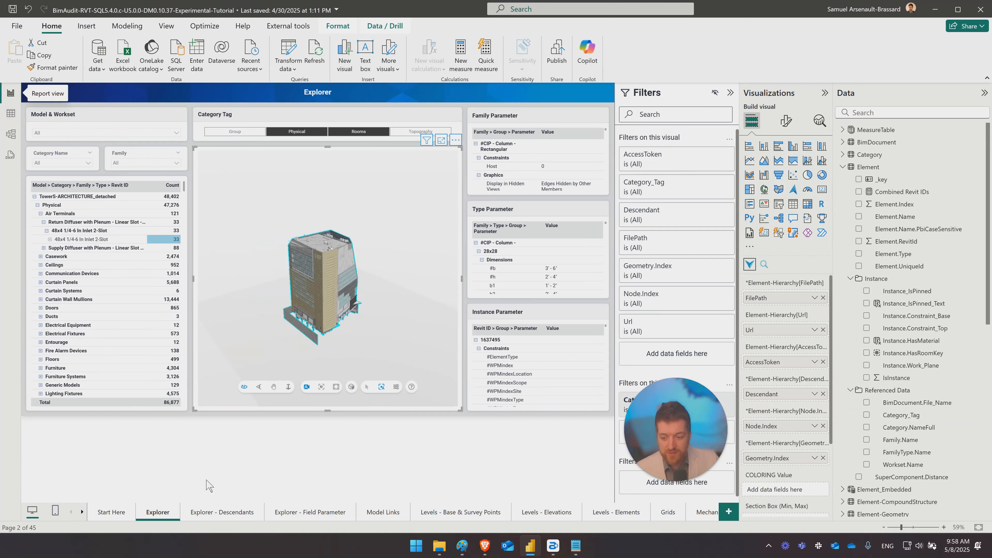
right_click(161, 510)
click(187, 457)
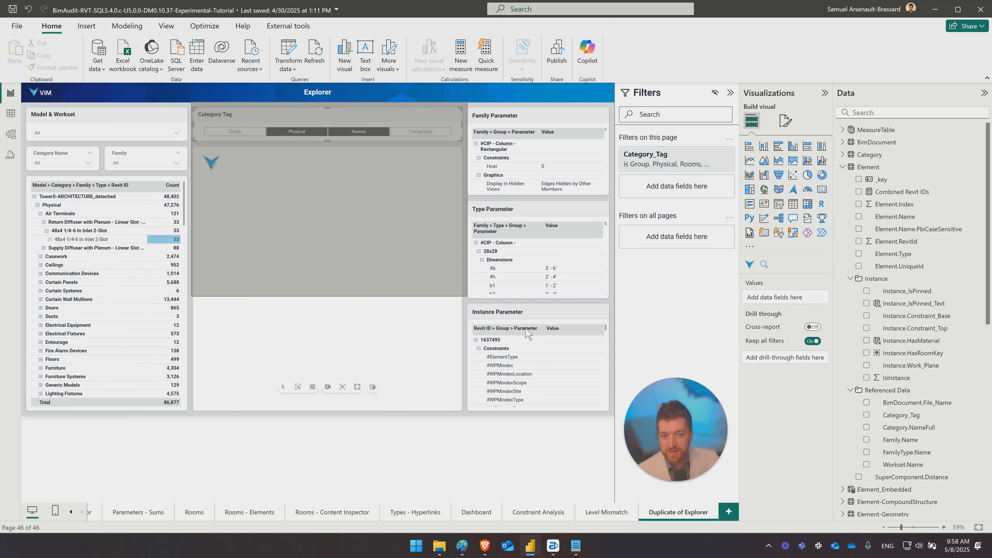
key(Delete)
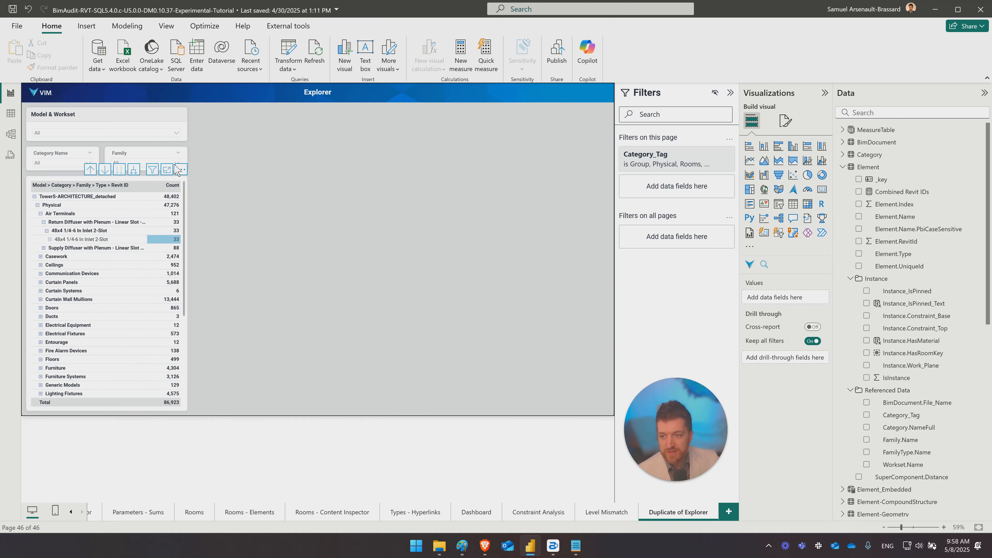
- Insert a matrix visual beside the model hierarchy table on the duplicated page and stretch it to the bottom of the page
click(171, 185)
click(281, 182)
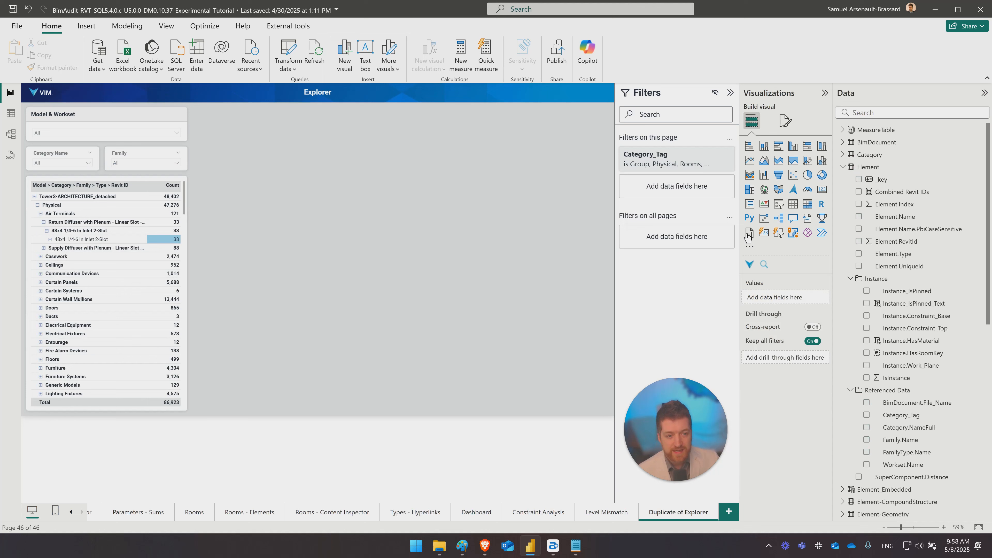
click(808, 209)
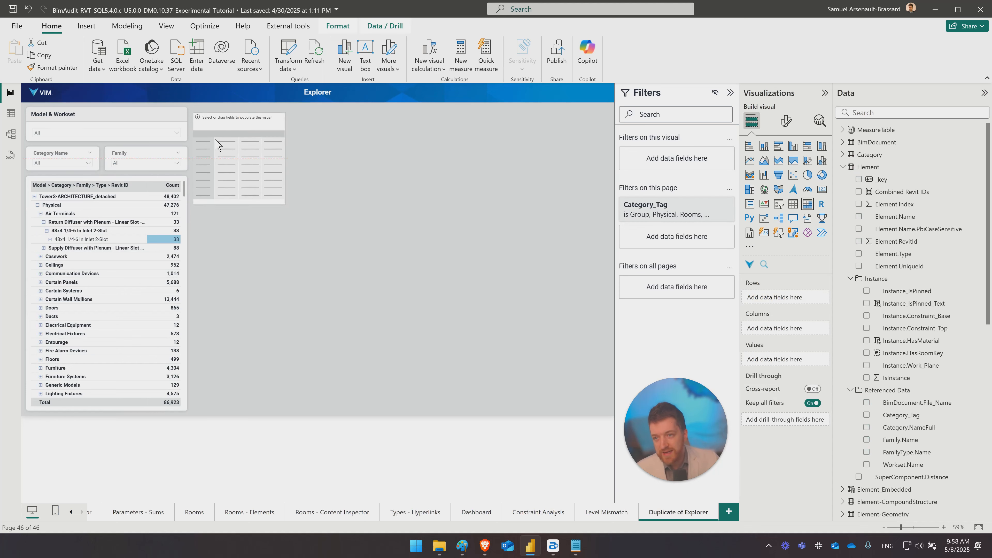
drag(284, 199, 309, 409)
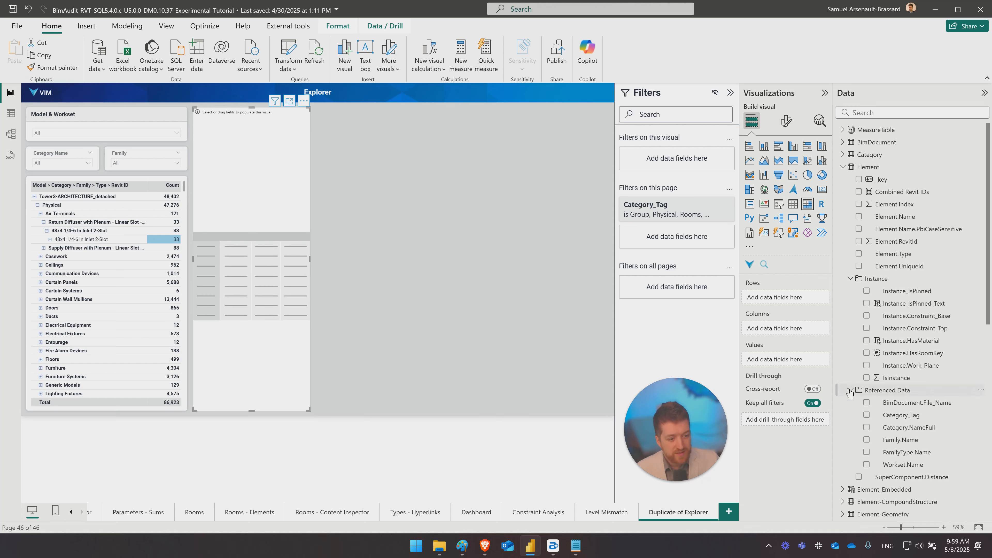
- Use the Element table's _key count as the matrix values and BimDocument.File_Name as its rows
scroll(850, 391, down, 3)
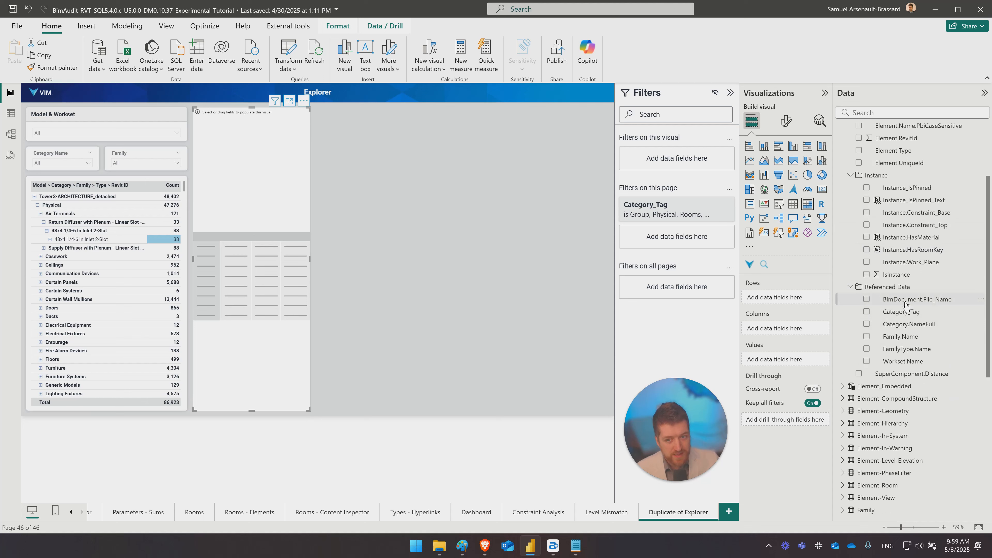
click(906, 301)
scroll(872, 178, up, 3)
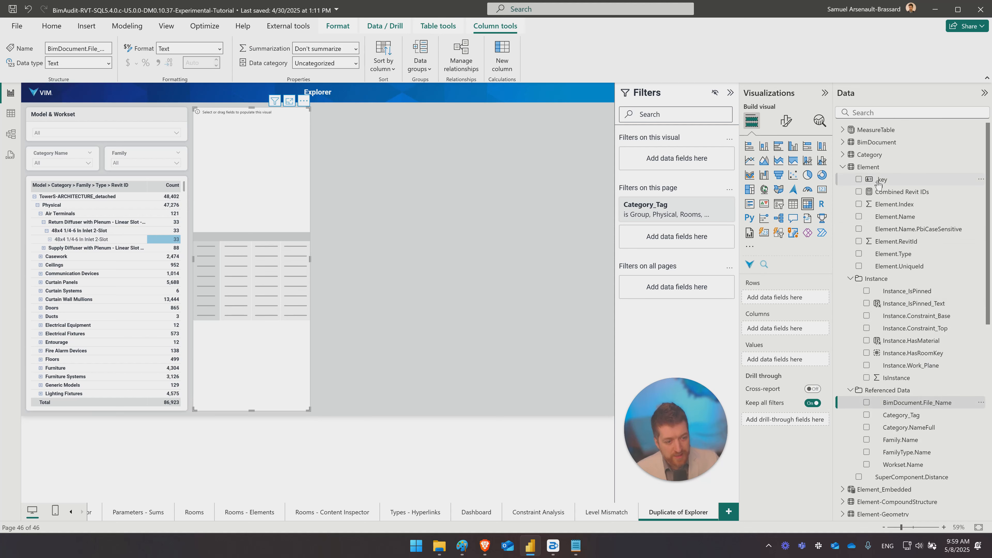
drag(879, 183, 794, 357)
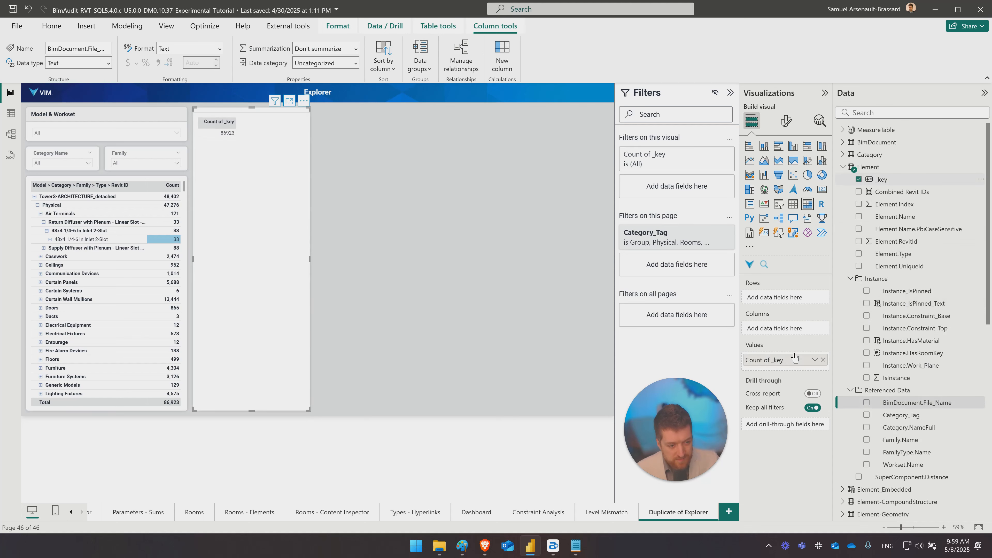
scroll(899, 356, down, 1)
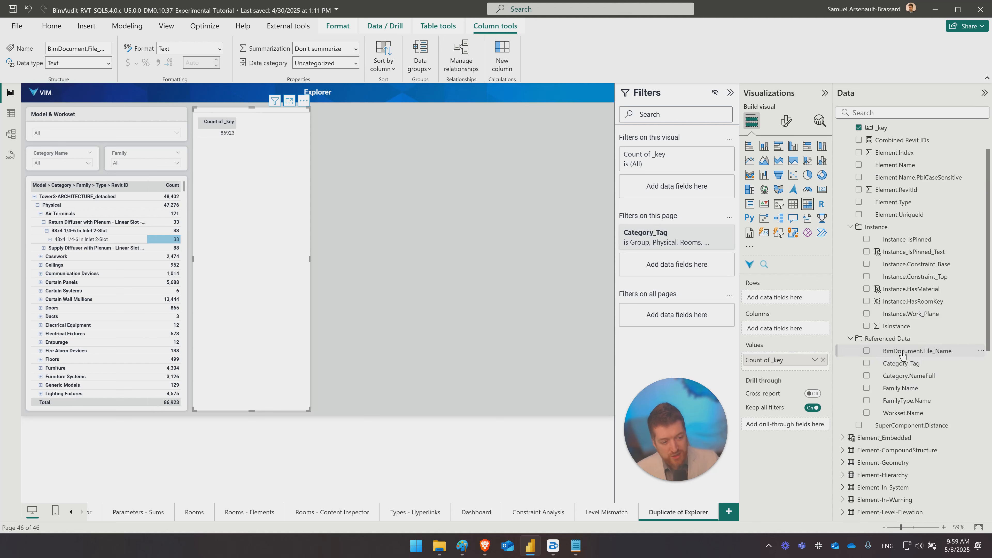
drag(902, 354, 782, 299)
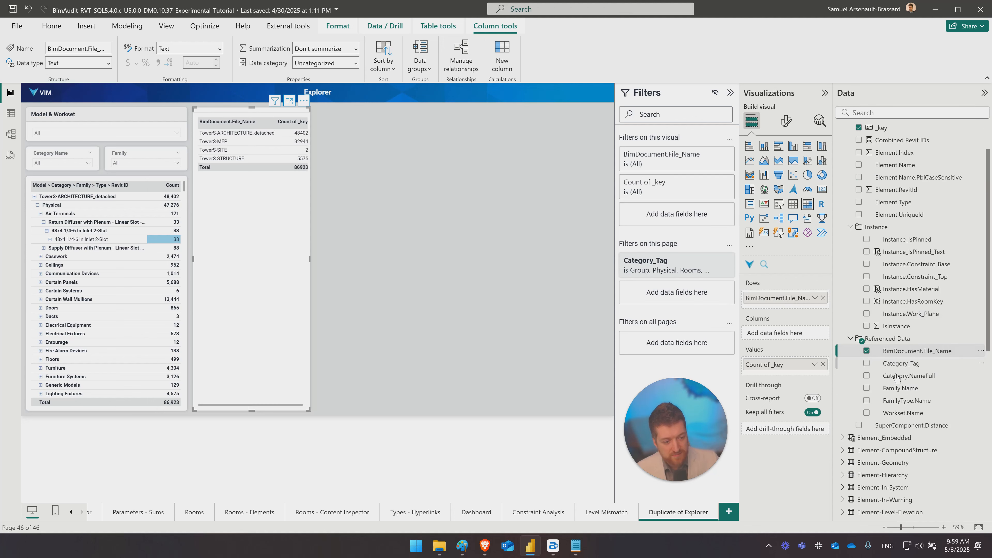
- Extend the matrix rows with Category_Tag, Workset.Name, Category.NameFull, Family.Name and Element.Name, in that order below the file name
drag(903, 369, 815, 313)
drag(809, 305, 806, 305)
drag(892, 369, 783, 324)
drag(908, 391, 782, 335)
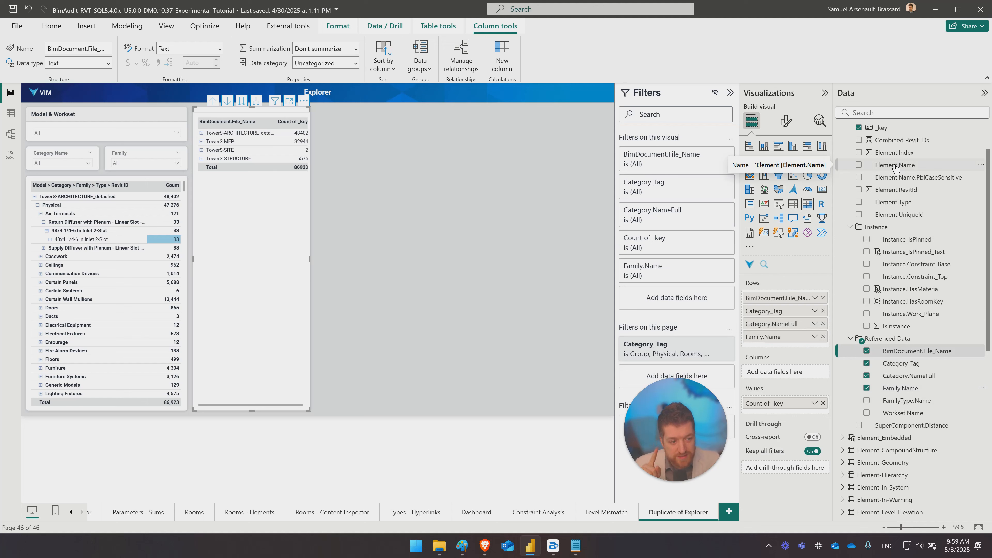
drag(896, 168, 791, 345)
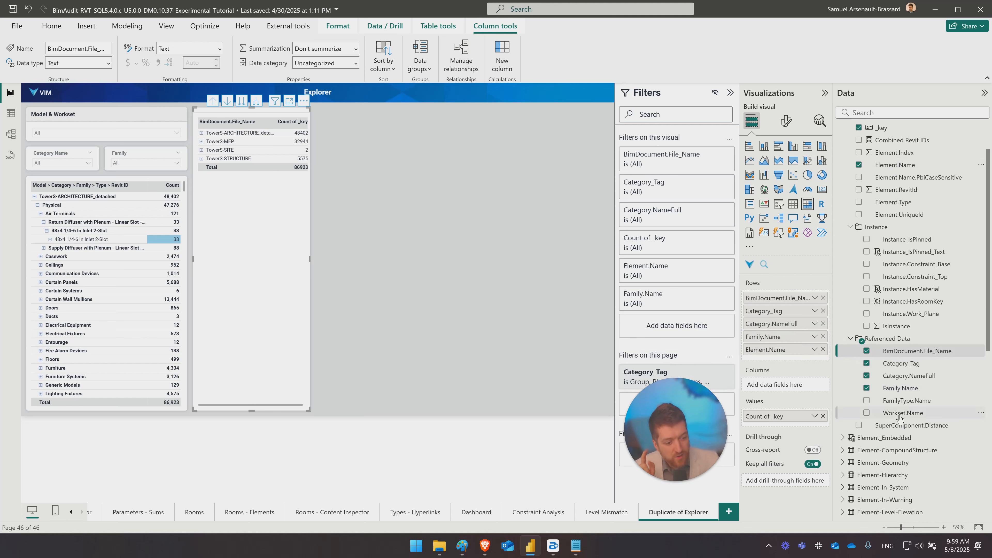
drag(898, 417, 801, 323)
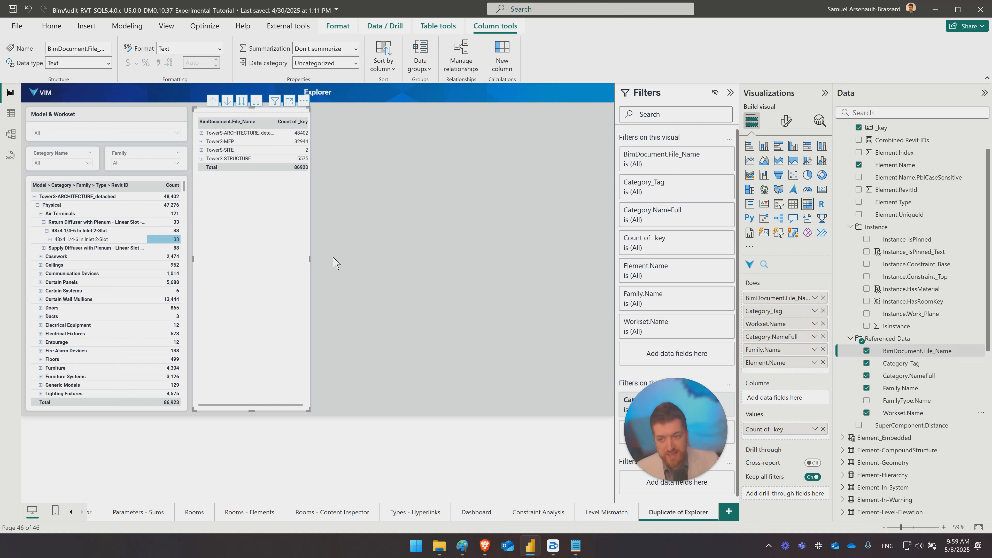
- Widen the new matrix and expand all its file rows one level down to Category_Tag
drag(310, 259, 354, 260)
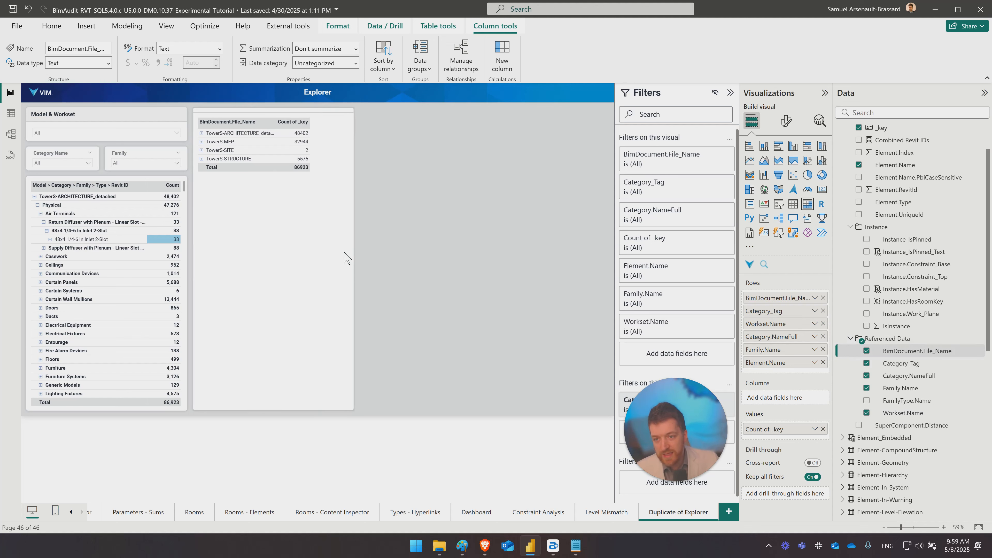
click(300, 103)
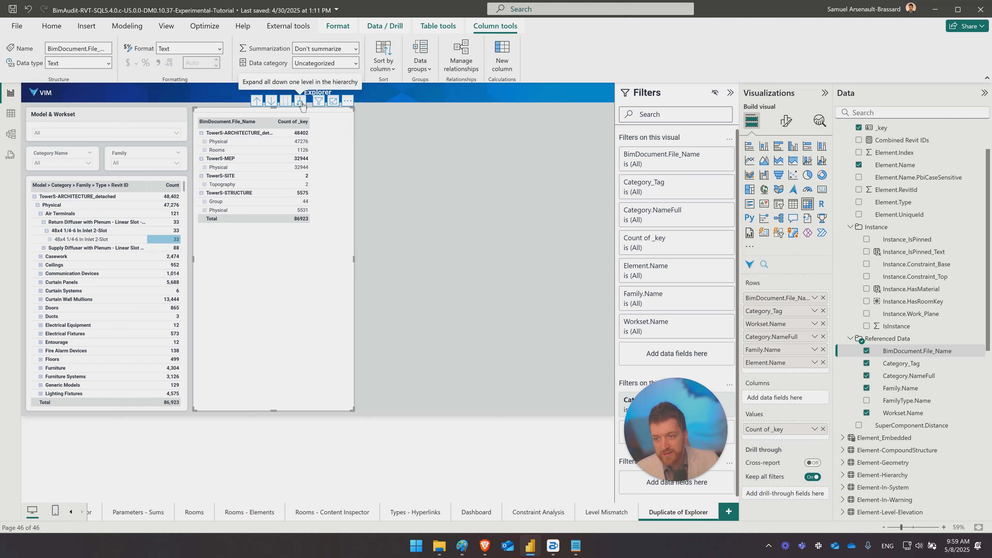
click(249, 133)
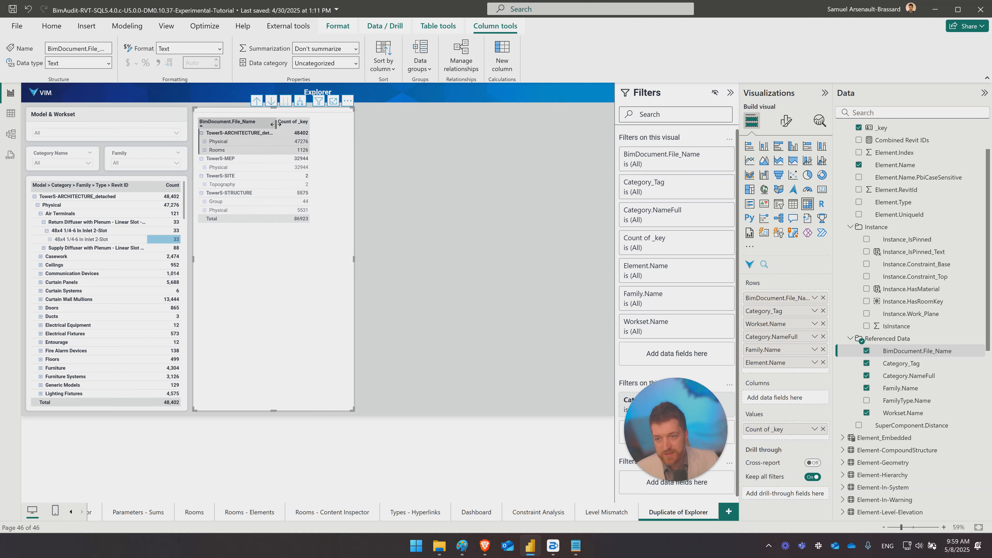
- Widen the matrix's BimDocument.File_Name column and sort the rows by Count of _key
drag(275, 124, 301, 124)
click(317, 122)
click(218, 141)
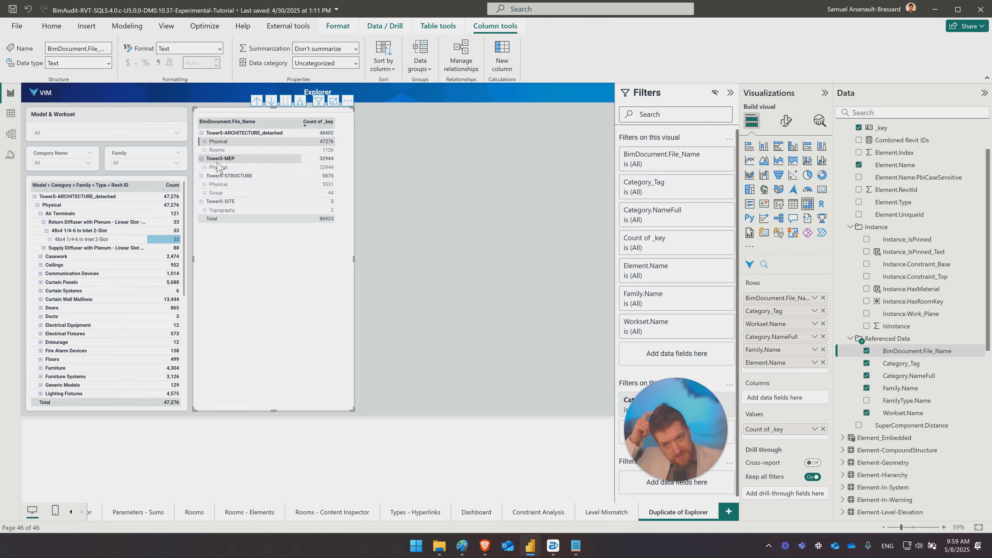
- Review the page-level Category_Tag filter's options and remove that filter from the duplicated page
click(499, 213)
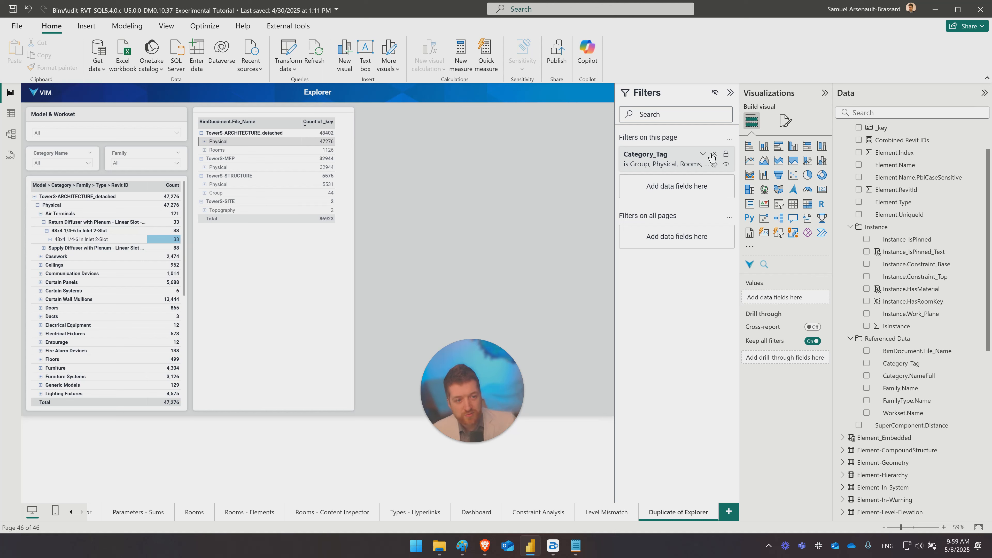
click(704, 155)
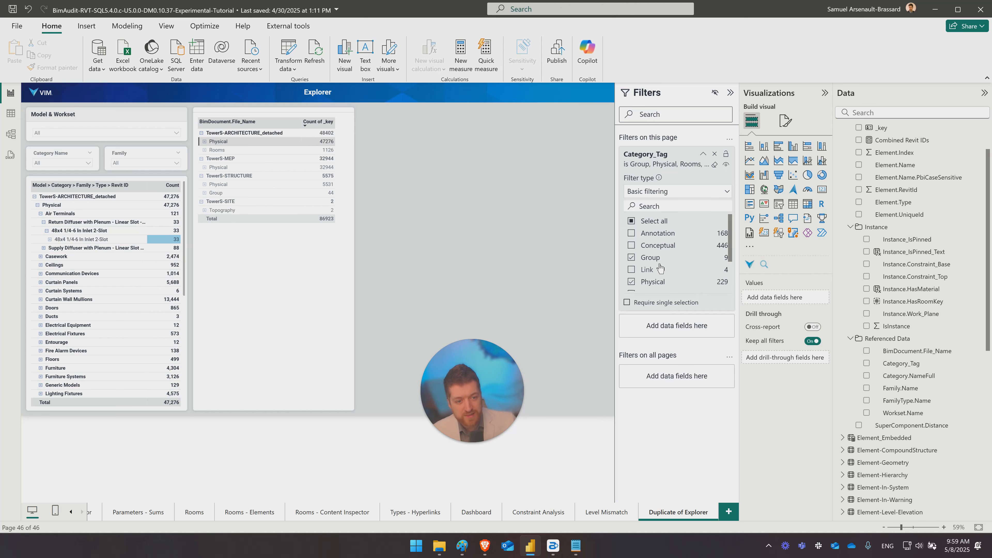
scroll(664, 266, down, 3)
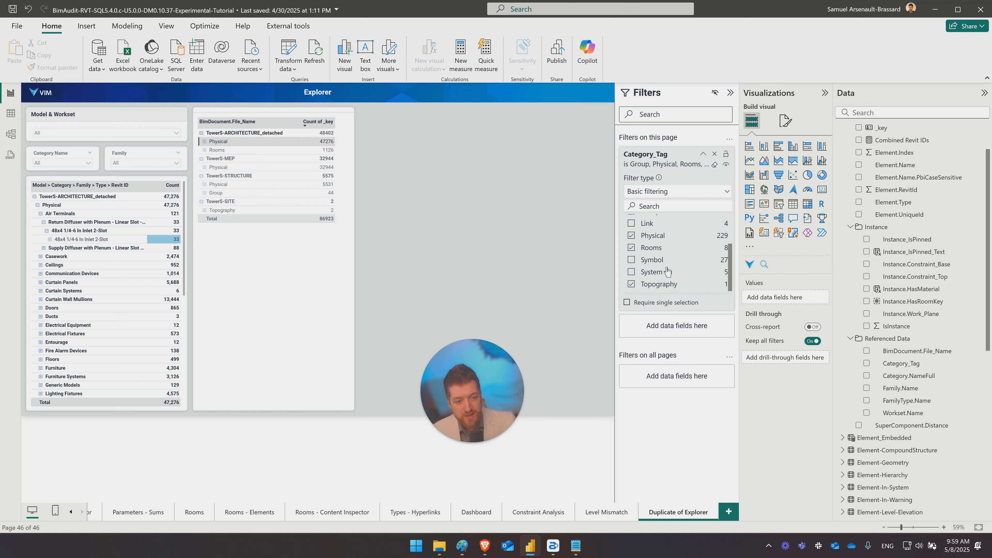
click(715, 156)
click(237, 287)
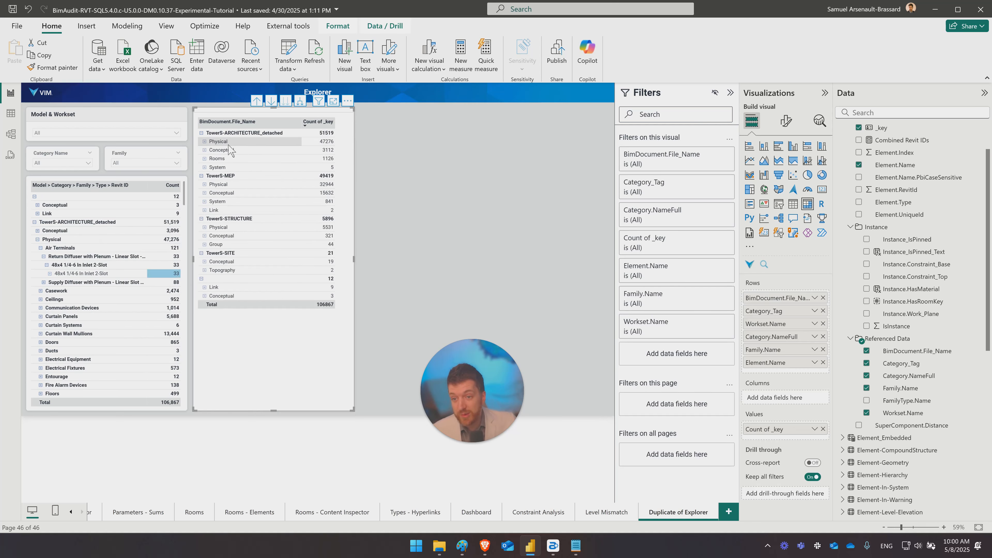
- Cross-filter by Rooms, then drill from the architecture model's Physical elements through Curtain Wall Mullions to the 2.5" x 7-1/4" Rectangular Mullion
click(230, 159)
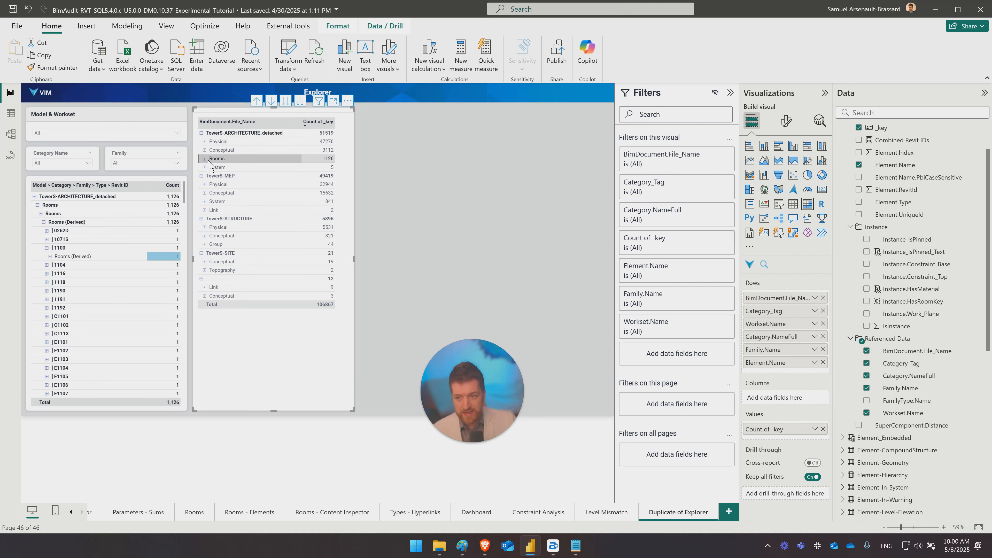
click(204, 142)
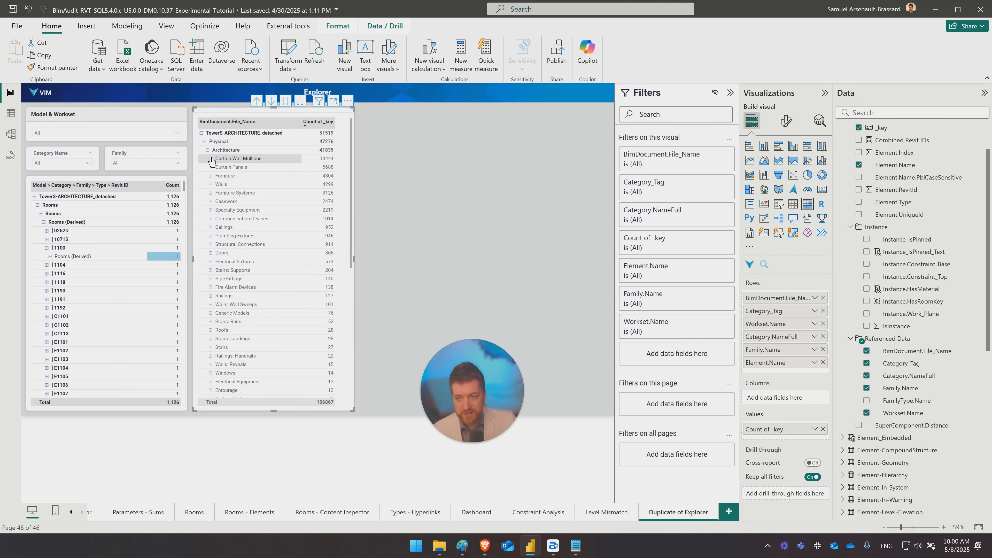
click(211, 159)
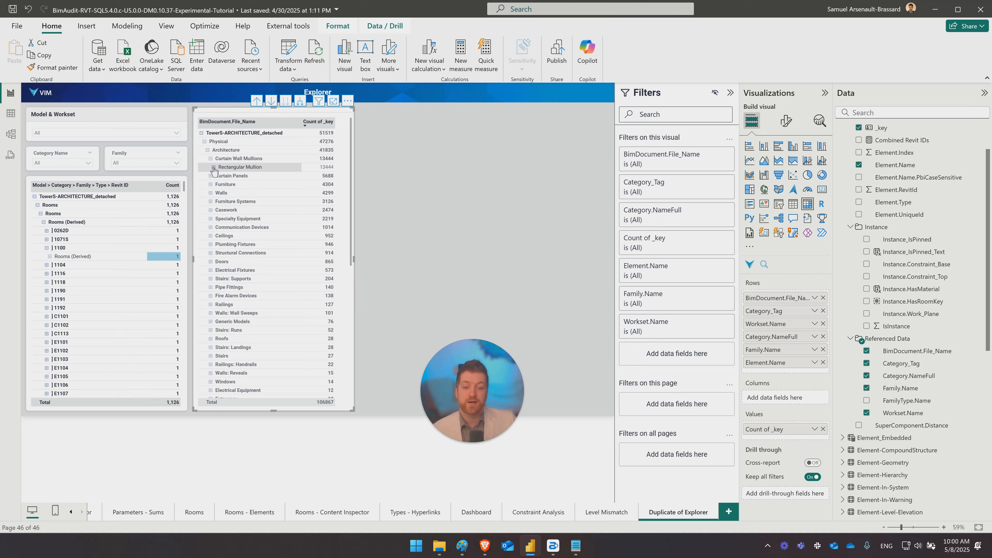
click(213, 168)
click(227, 175)
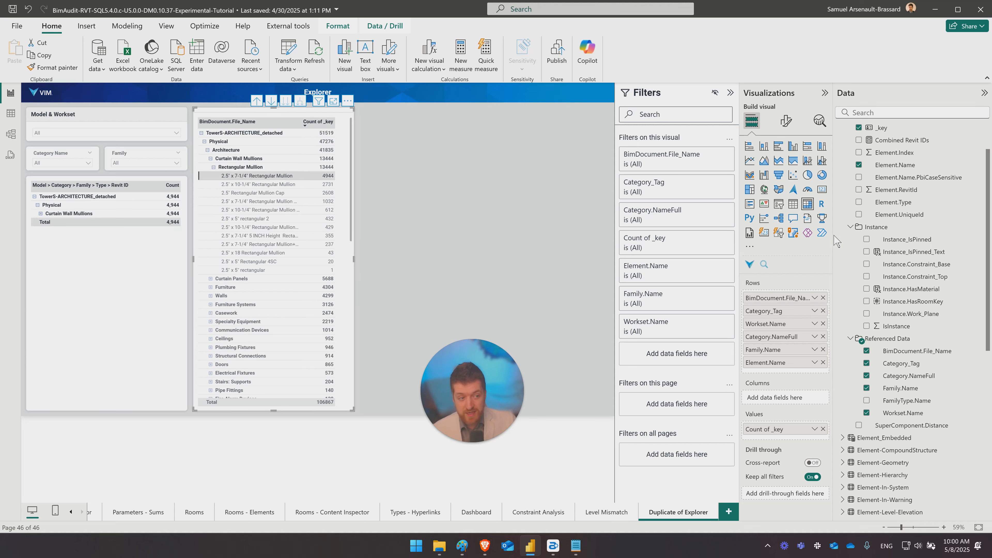
- Add Element.RevitId as the last matrix row level and inspect individual IDs under the 2.5" x 7-1/4" Rectangular Mullion
drag(894, 190, 804, 375)
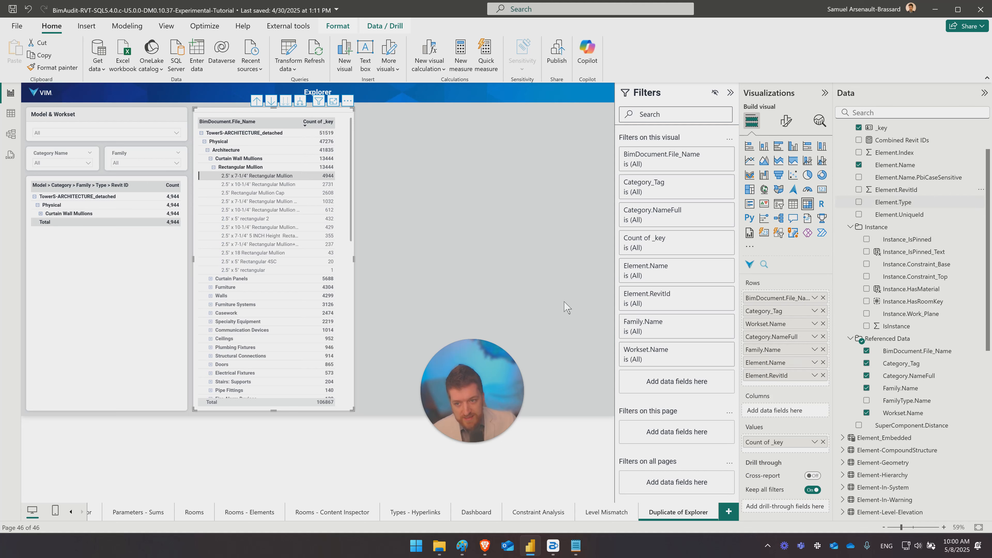
click(217, 176)
click(234, 192)
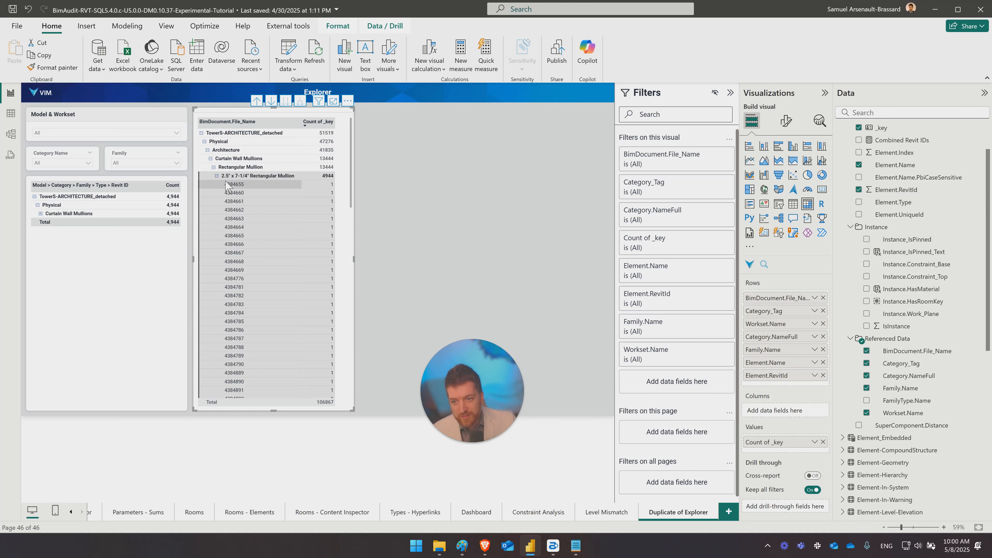
click(237, 210)
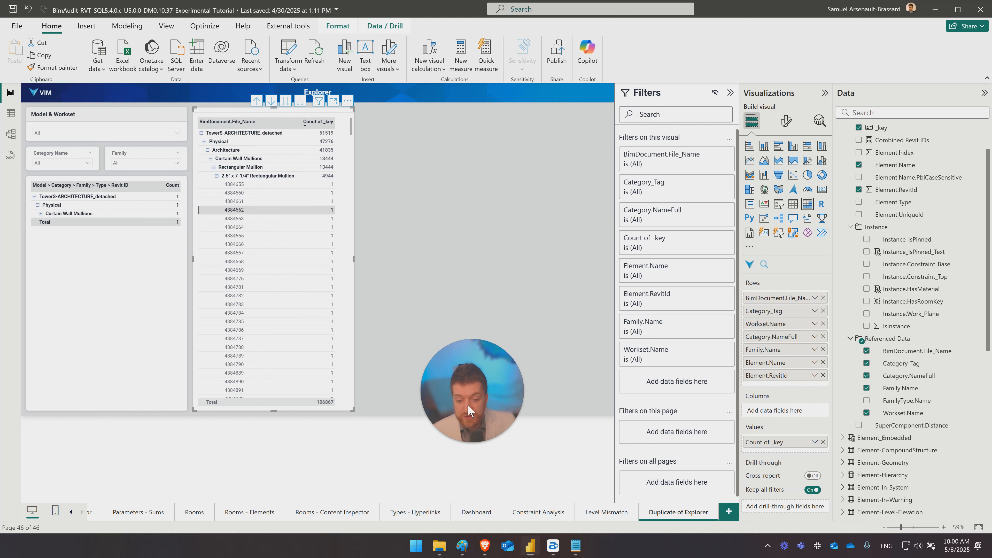
click(462, 298)
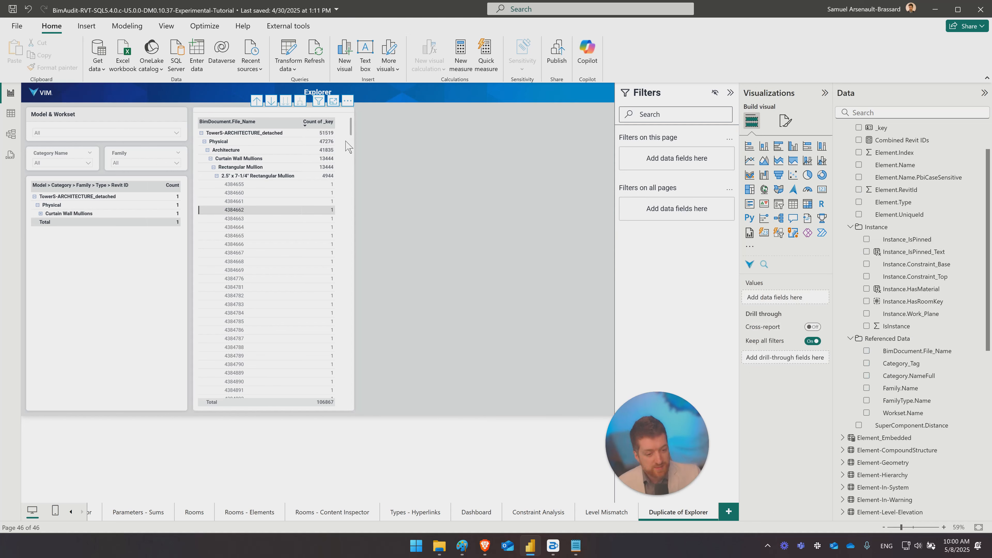
- Clear the element selection, then duplicate the matrix and place the copy beside the original
click(349, 147)
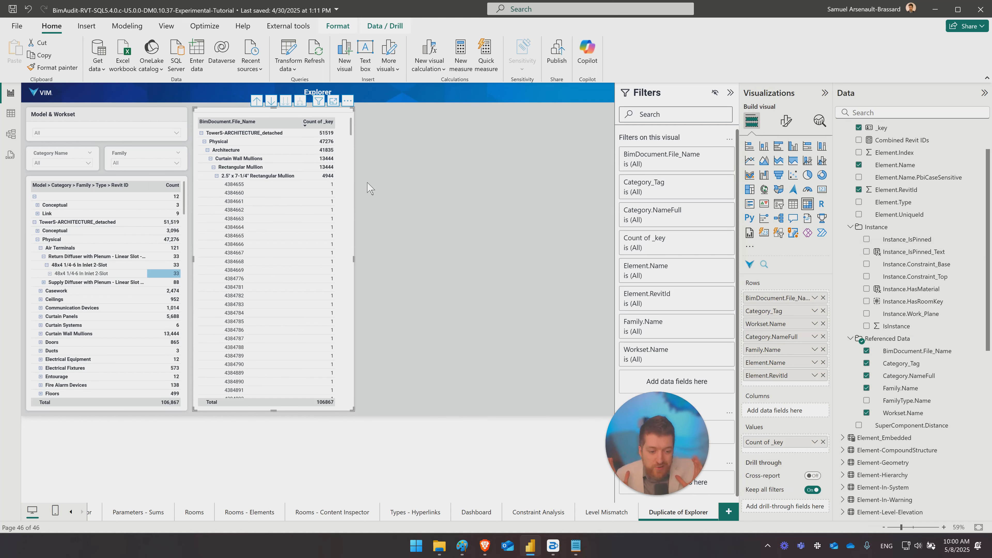
key(ctrl+c)
key(ctrl+v)
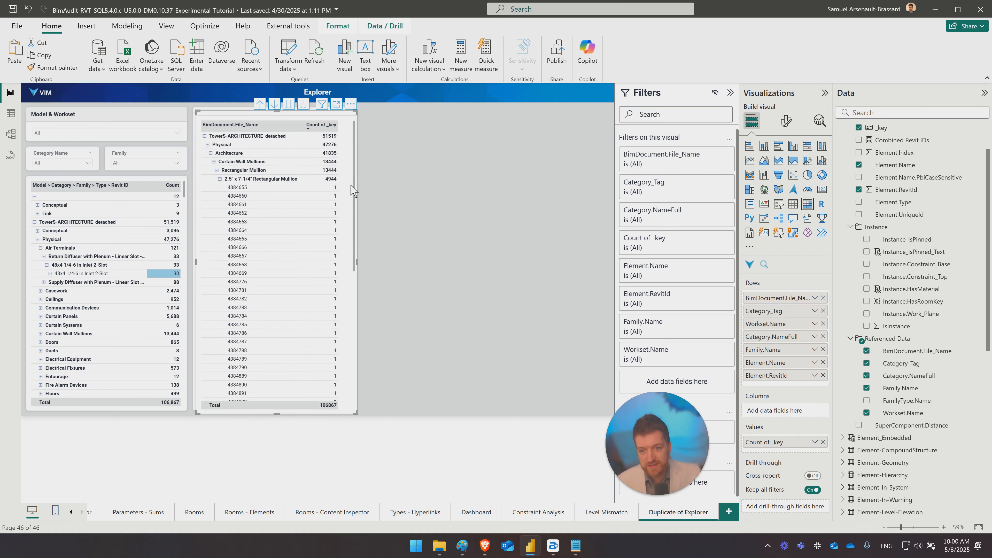
drag(352, 189, 519, 186)
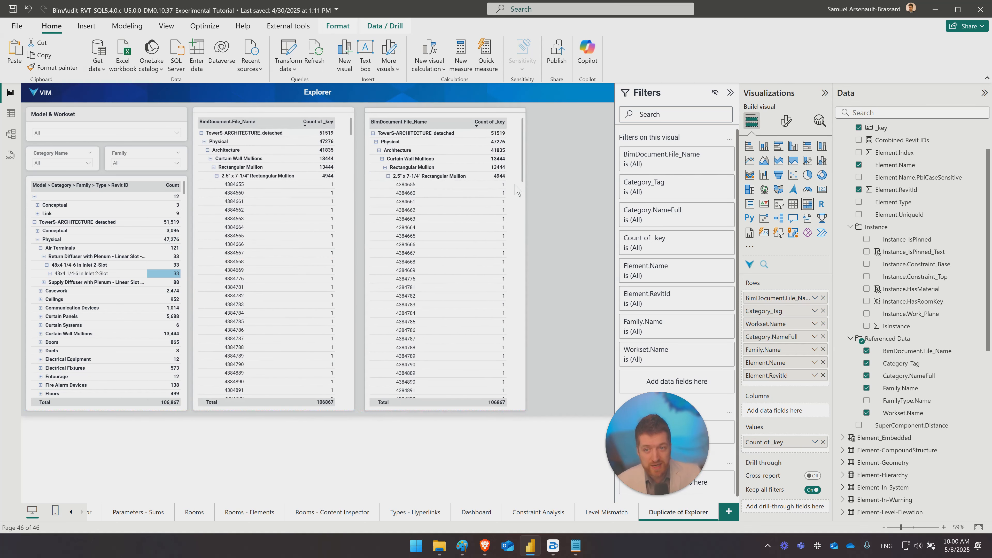
- Roll the original matrix up to the category level and filter its Category_Tag to Physical
click(343, 210)
click(257, 101)
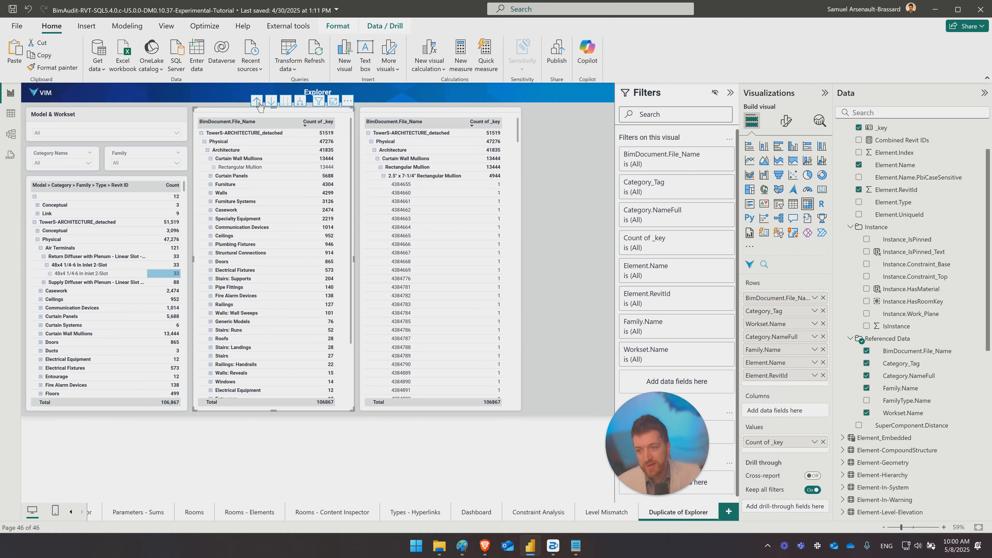
click(714, 183)
scroll(650, 292, down, 3)
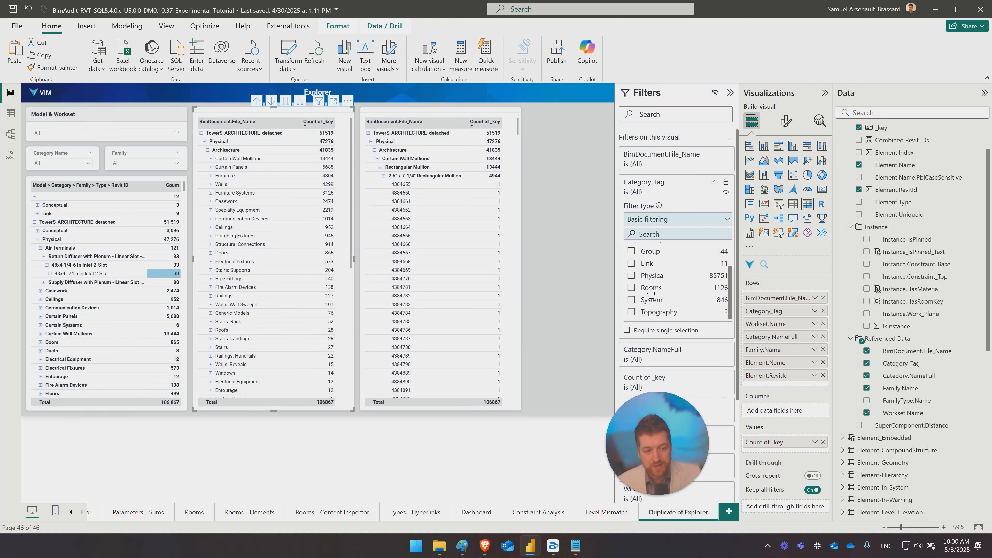
click(631, 288)
click(631, 276)
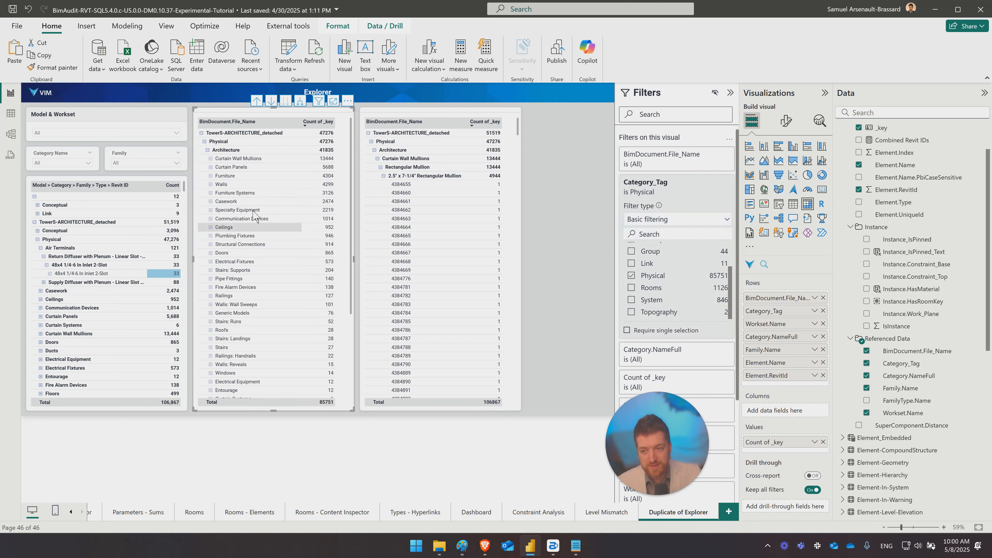
- Collapse the original matrix to worksets and remove Category_Tag, Workset.Name and BimDocument.File_Name from its rows
scroll(270, 133, down, 1)
scroll(258, 170, up, 1)
click(207, 150)
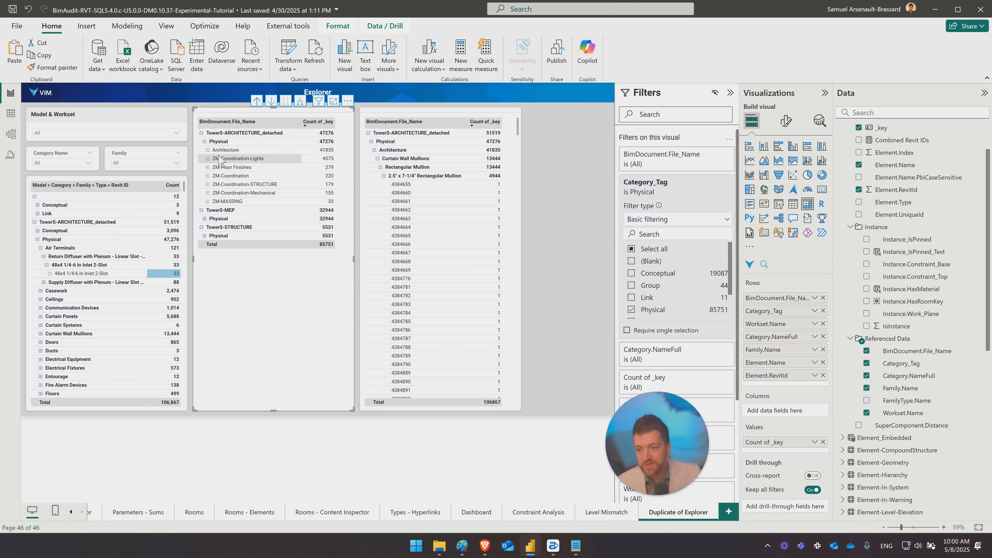
click(823, 311)
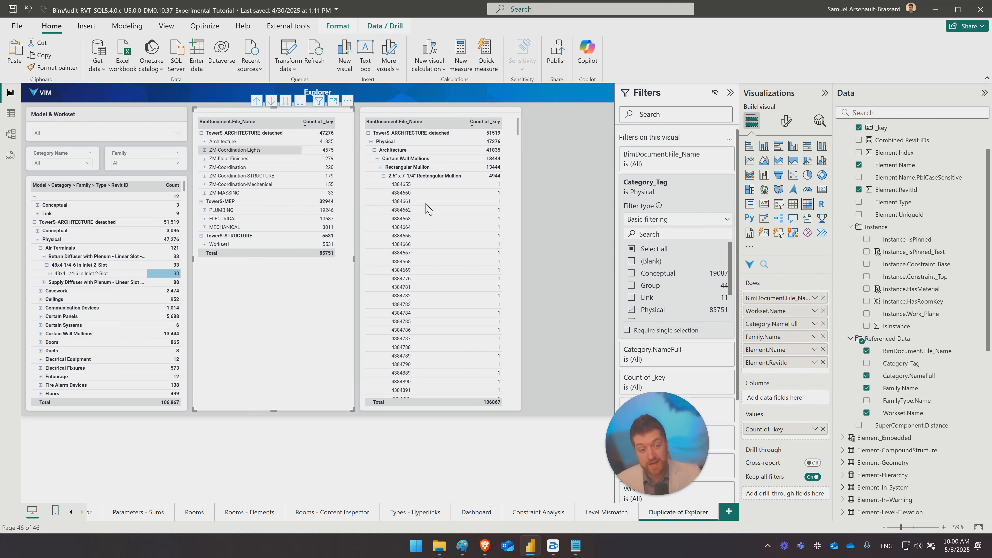
click(823, 311)
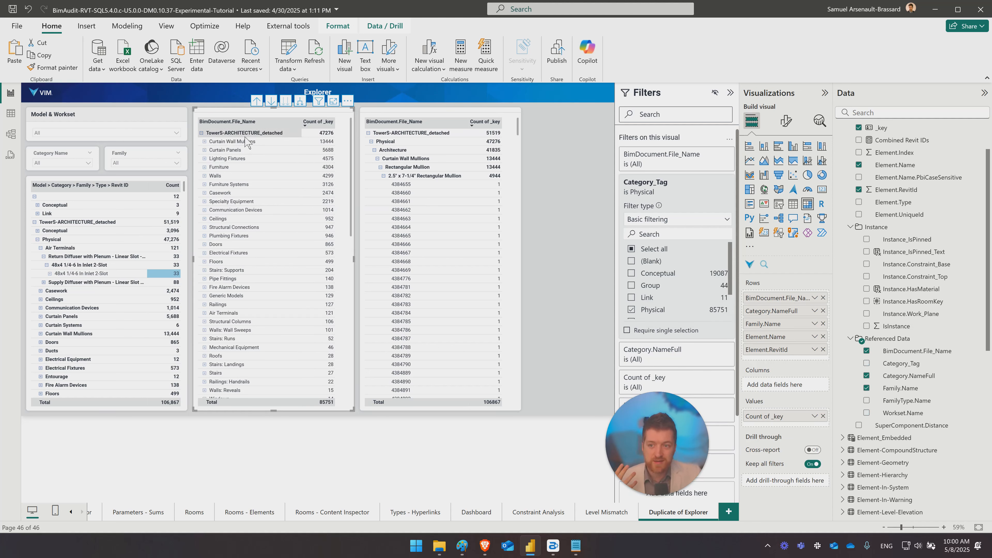
click(824, 298)
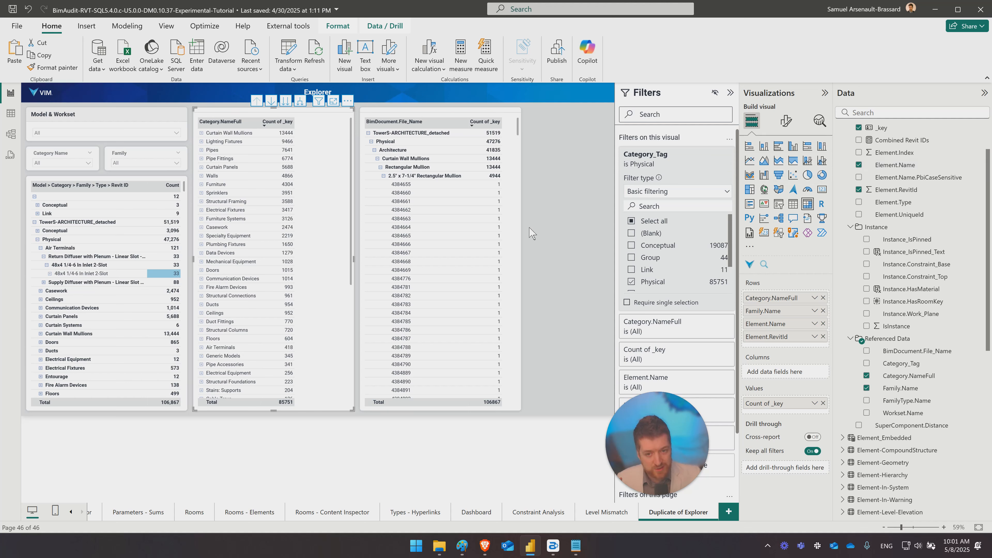
- Remove every row field from the duplicated matrix, keeping only Count of _key as its value
click(516, 178)
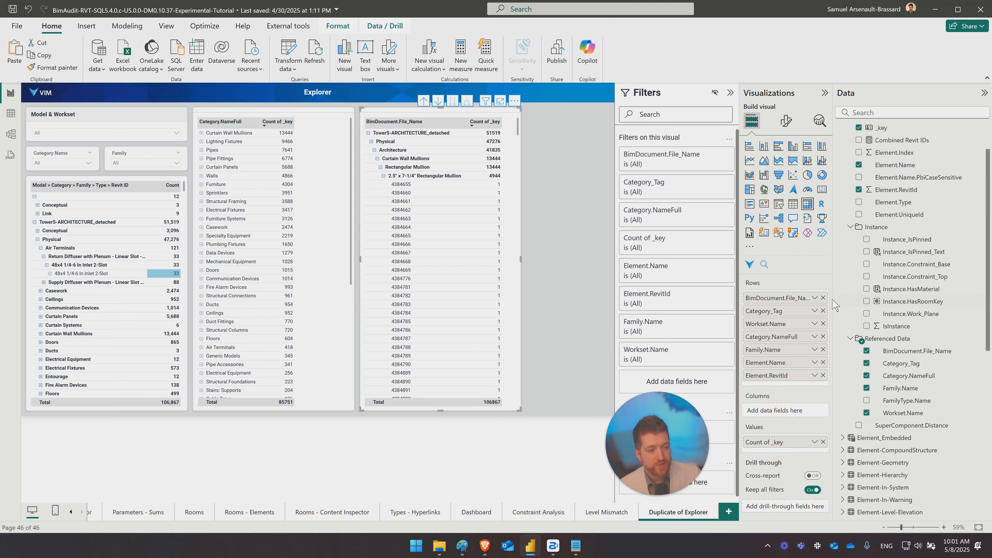
click(823, 298)
click(823, 298)
click(823, 298)
click(823, 298)
click(823, 298)
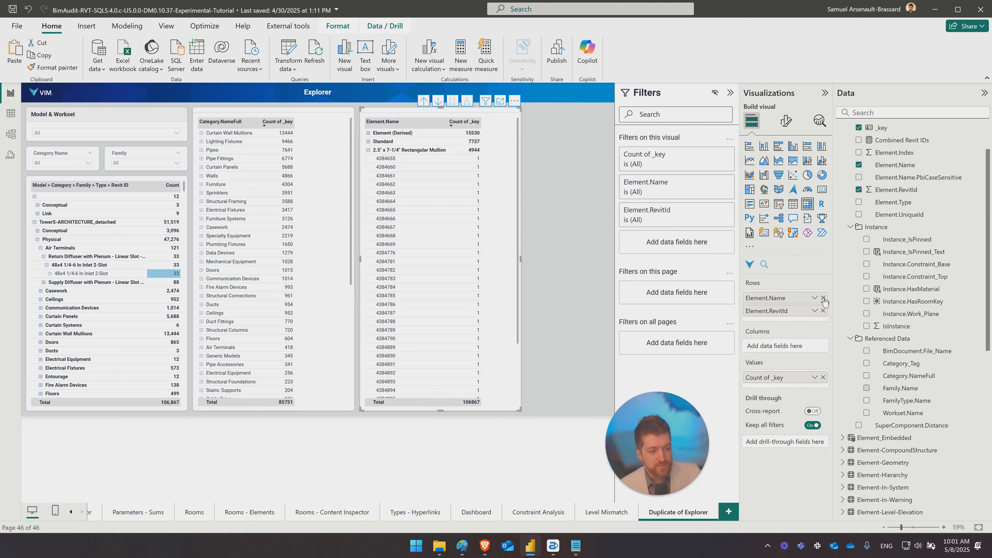
click(823, 298)
click(823, 298)
- Add File_Name from the BimDocument table's File folder as the duplicated matrix's first row level
scroll(887, 254, up, 1)
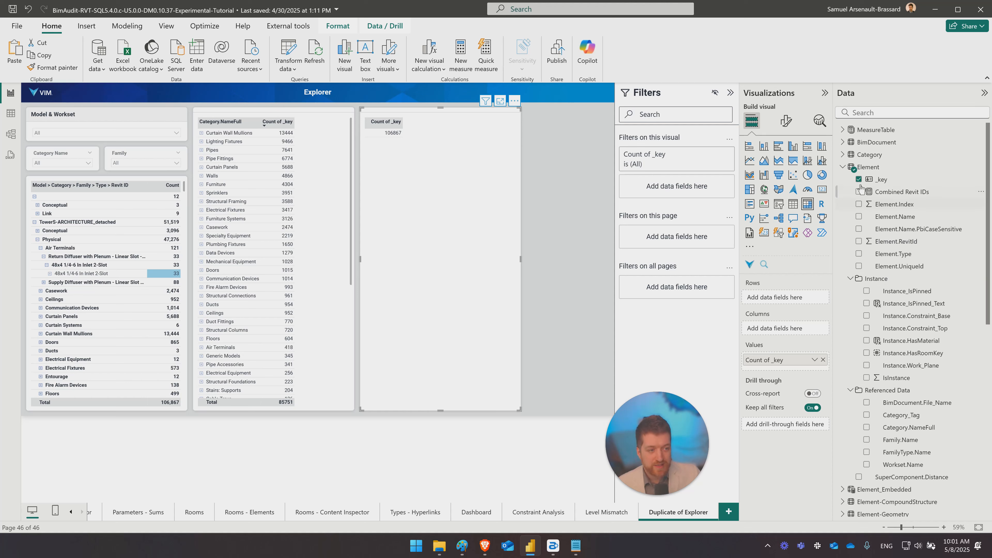
click(850, 279)
click(851, 291)
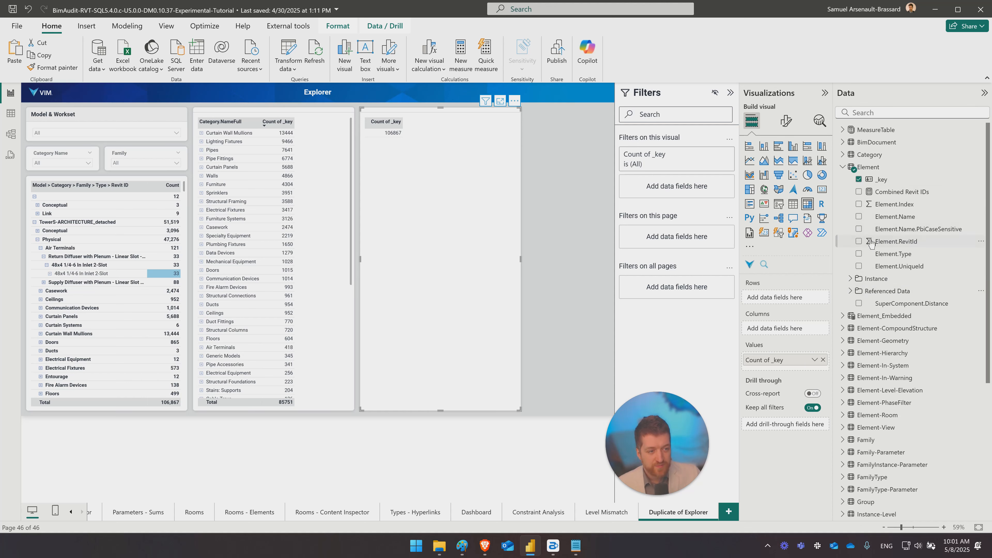
click(843, 168)
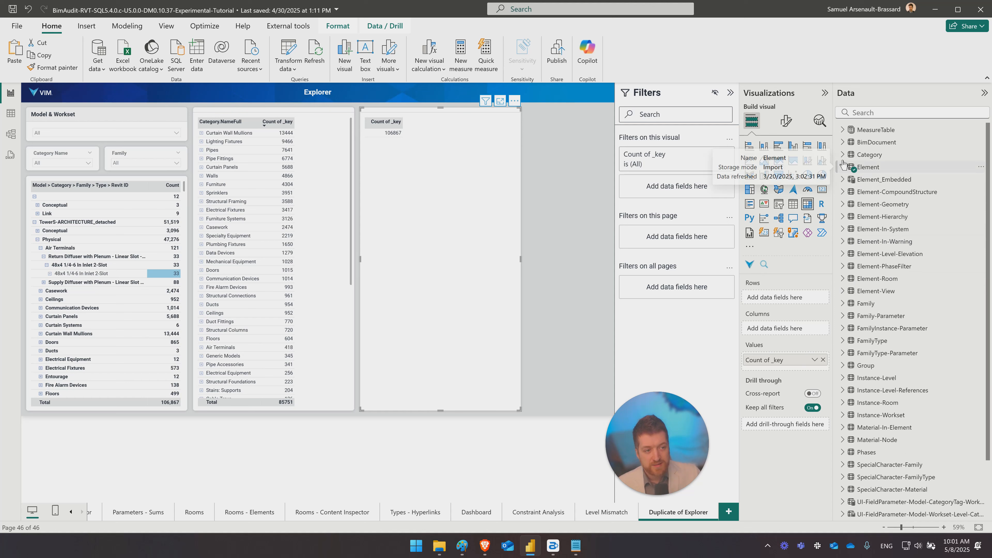
click(842, 143)
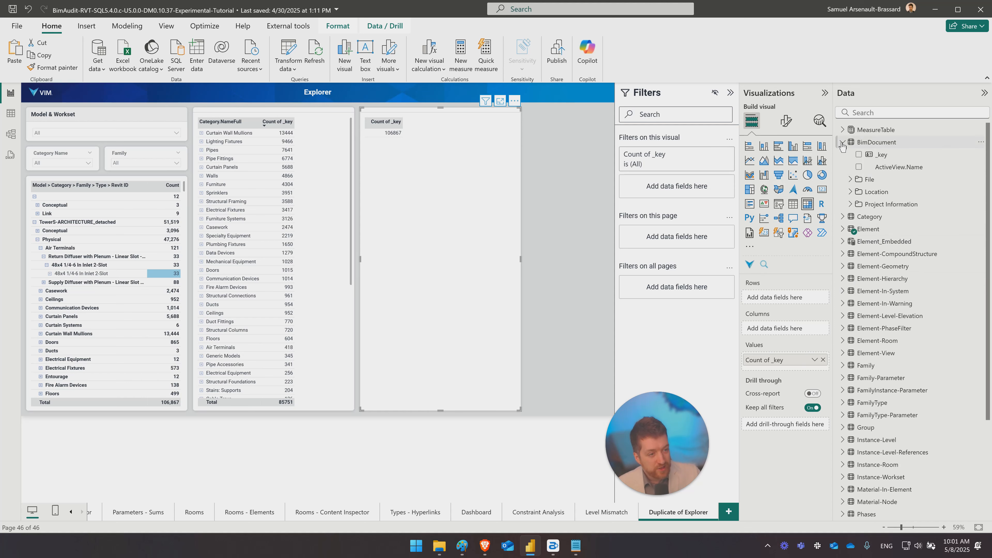
click(851, 180)
drag(878, 242, 789, 299)
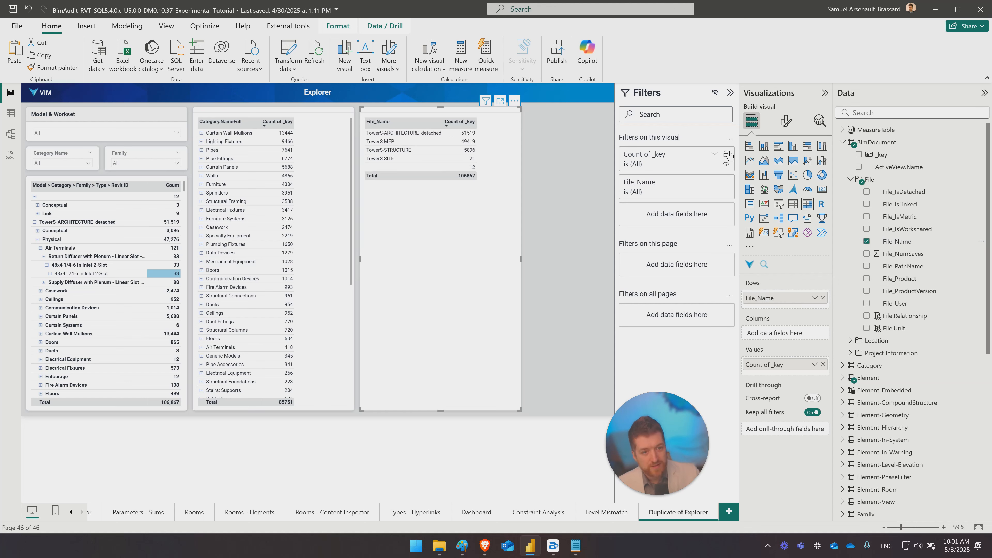
- Add Category_Tag and Name_Full from the Category table as row levels below File_Name
click(843, 143)
click(844, 157)
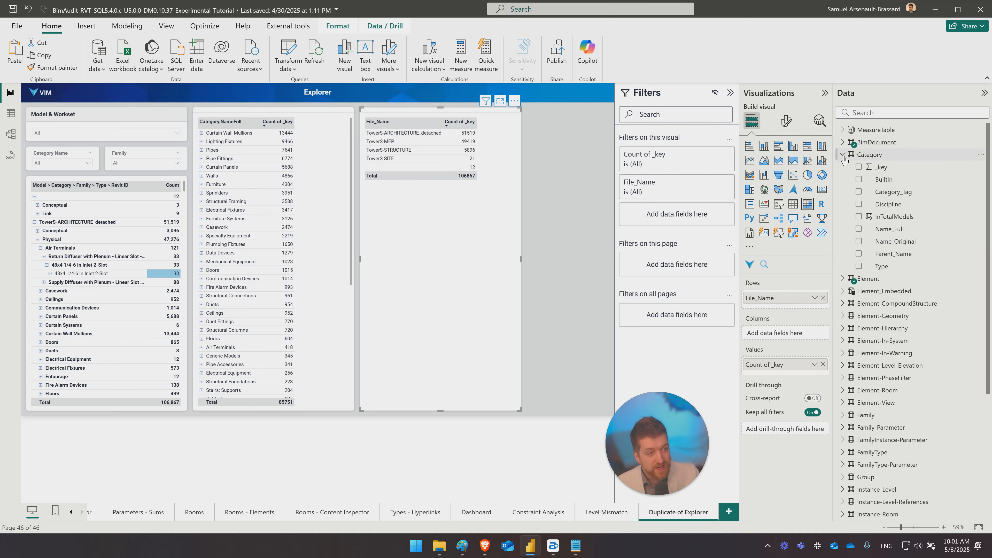
drag(863, 191, 784, 305)
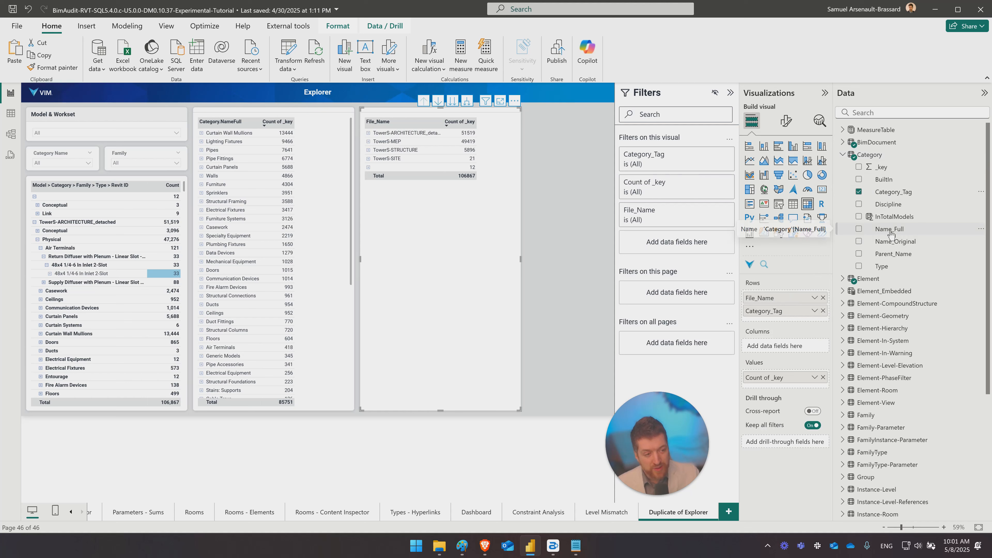
drag(892, 234, 797, 324)
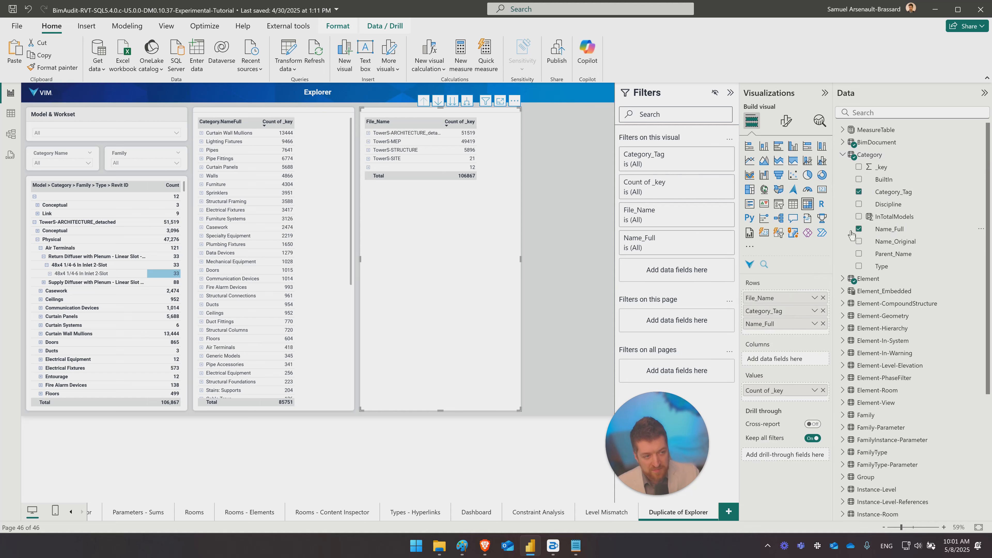
click(843, 155)
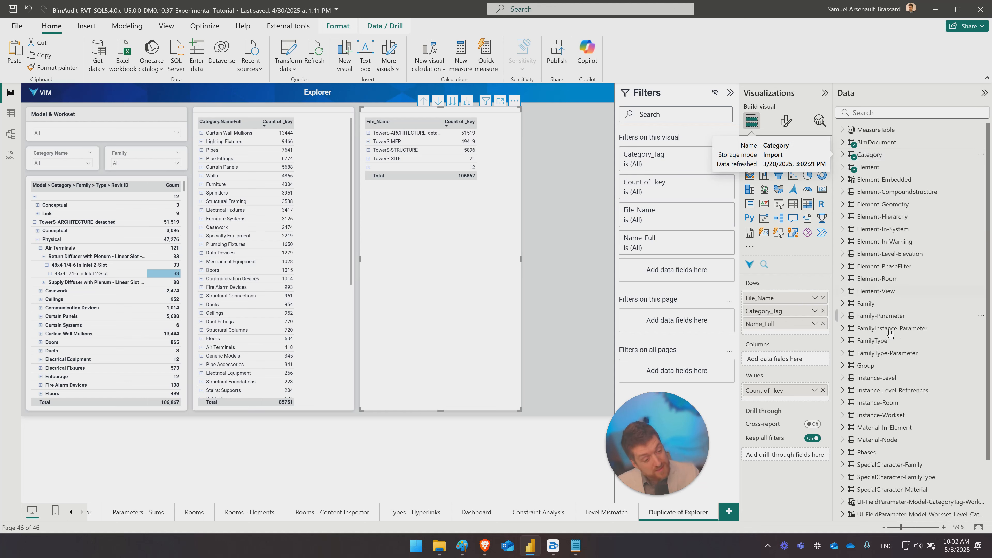
- Add Name from the Instance-Workset table below Name_Full and expand the matrix down to the workset level
scroll(888, 374, down, 3)
click(842, 350)
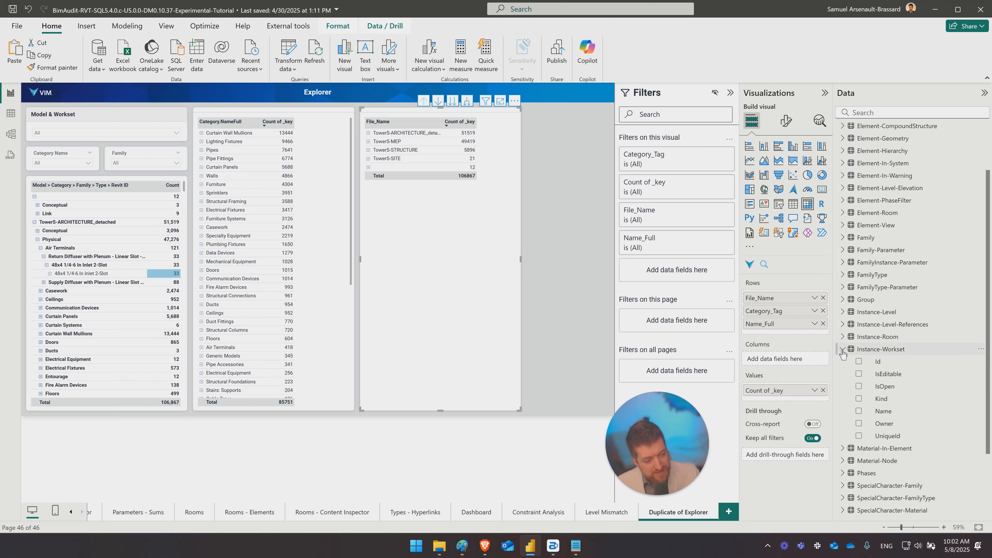
drag(758, 348, 760, 337)
click(842, 350)
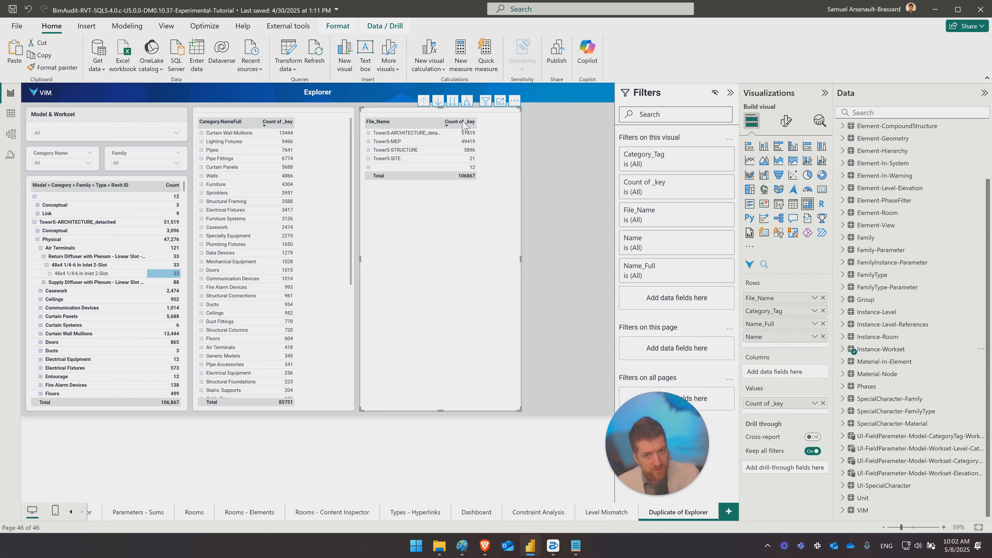
click(468, 101)
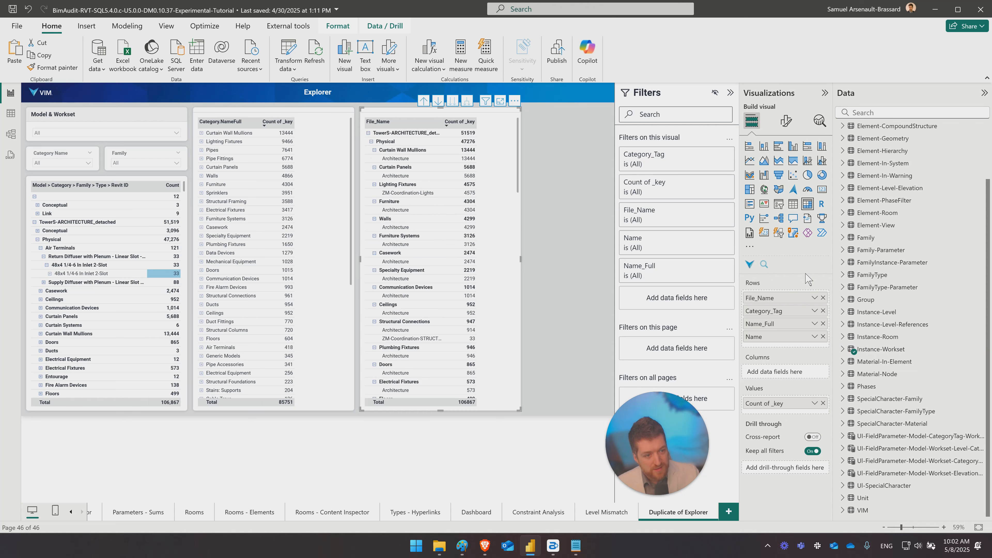
- Add Family_Name from Family and FamilyType_Name from FamilyType as row levels, and expand the matrix down to family types
click(842, 238)
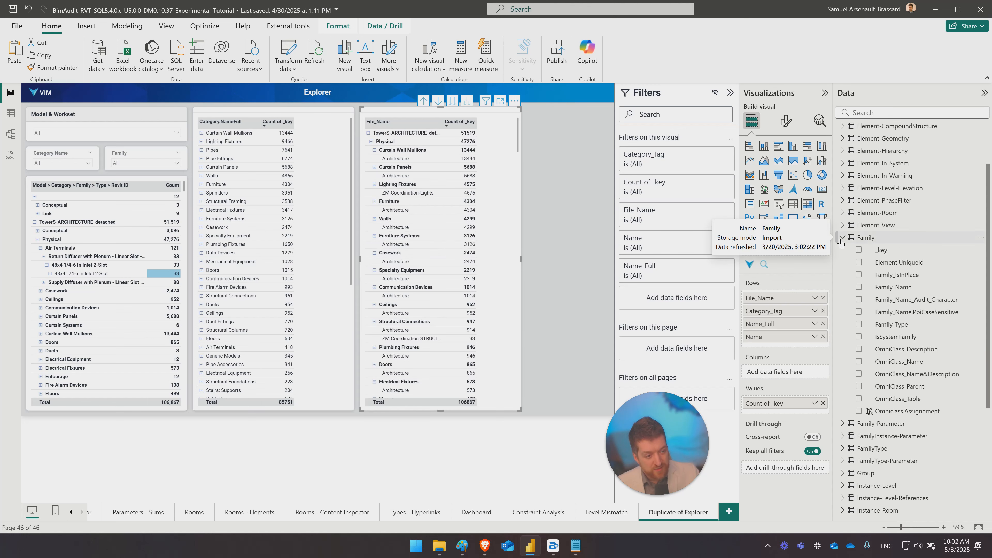
drag(895, 292, 795, 343)
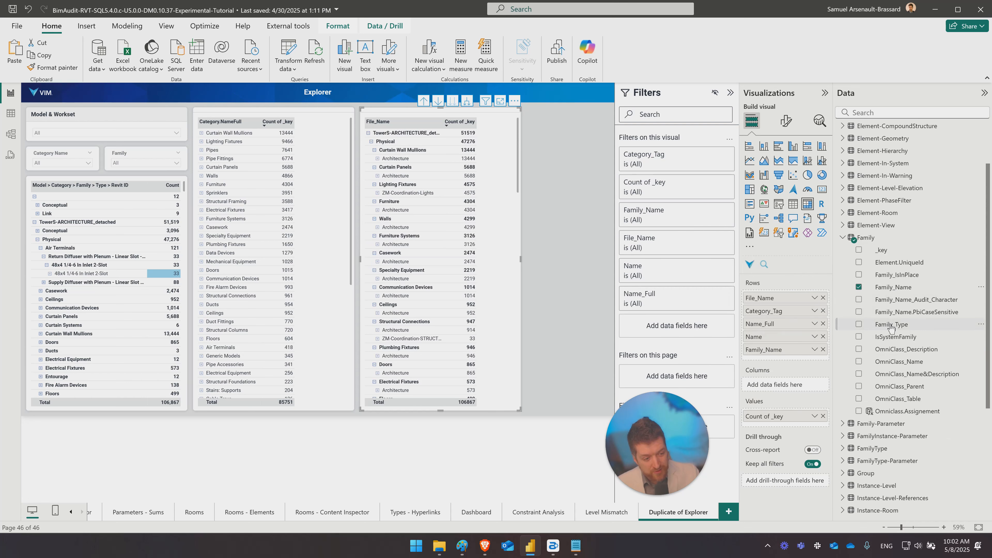
click(842, 449)
scroll(900, 369, down, 3)
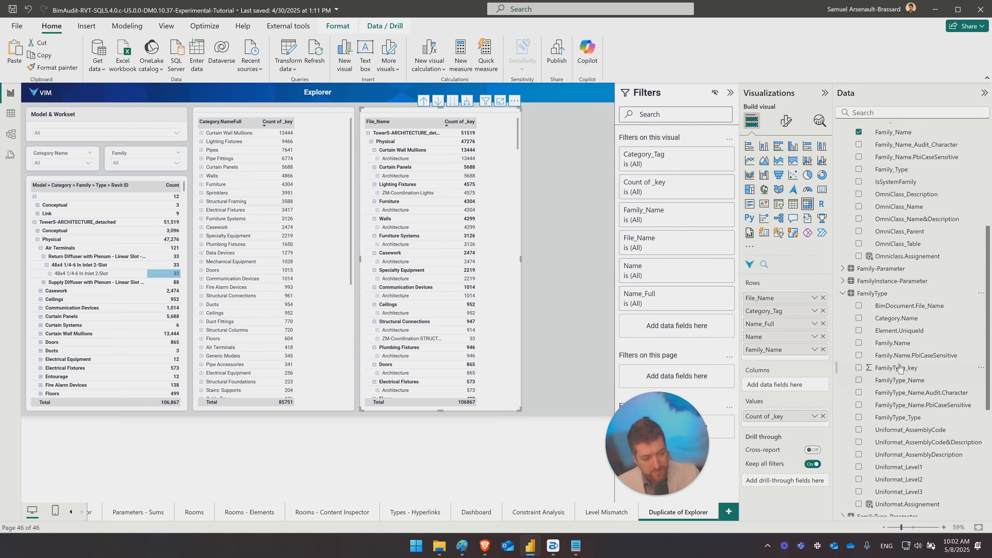
mouse_move(894, 343)
mouse_down()
mouse_move(795, 370)
mouse_move(777, 354)
mouse_move(885, 342)
mouse_up()
drag(899, 379, 788, 354)
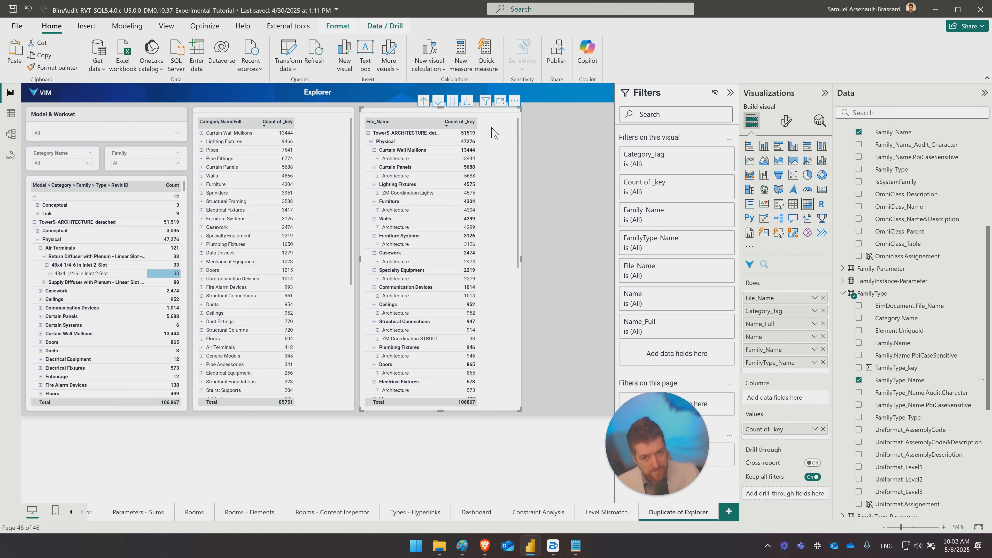
click(467, 101)
click(467, 103)
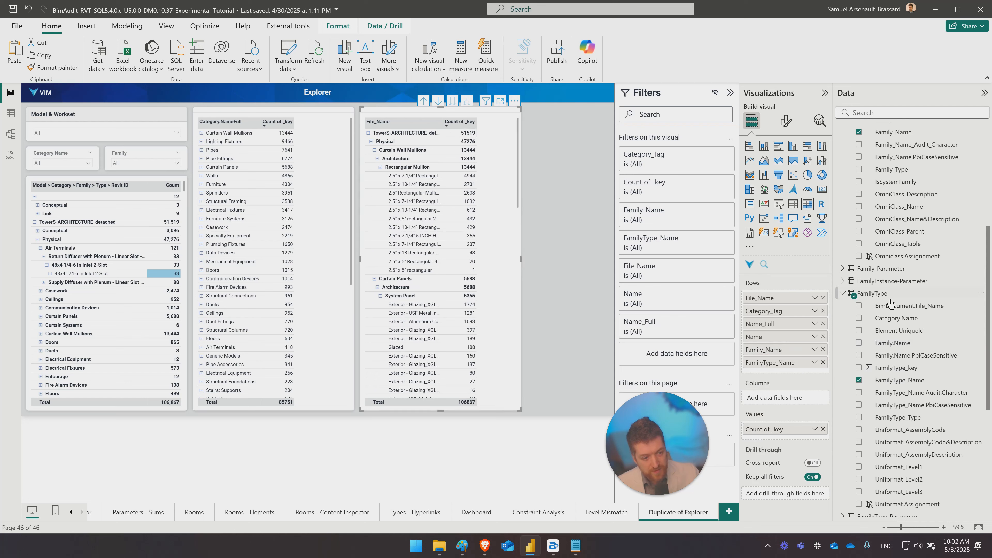
- Add Element.RevitId from the Element table as the last row level and collapse the expanded tables in the field list
scroll(902, 304, up, 5)
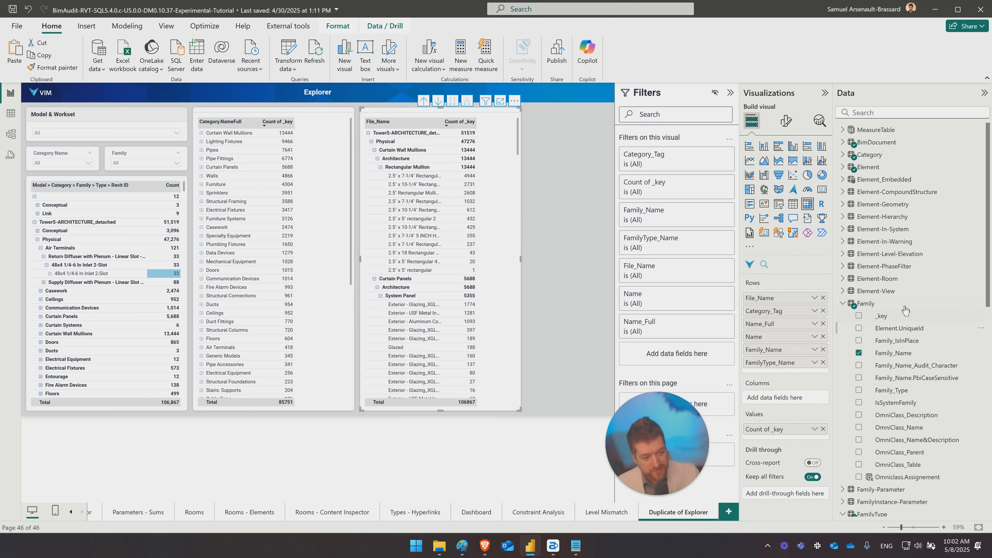
click(864, 167)
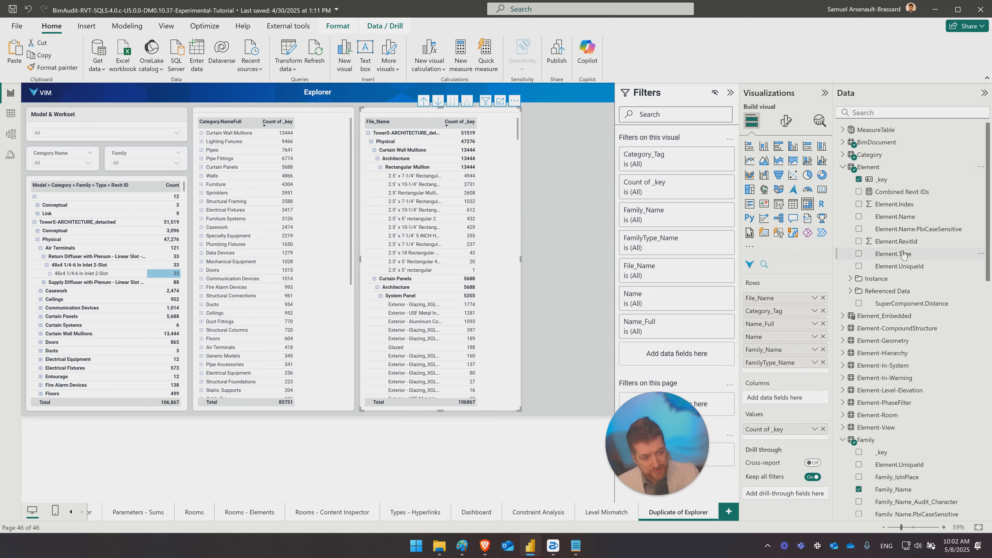
drag(896, 242, 786, 375)
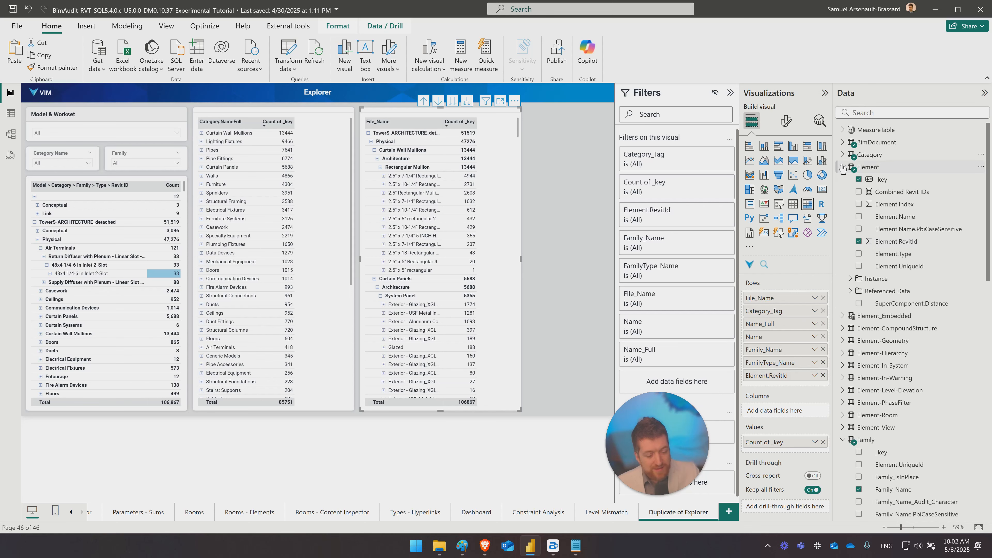
click(843, 167)
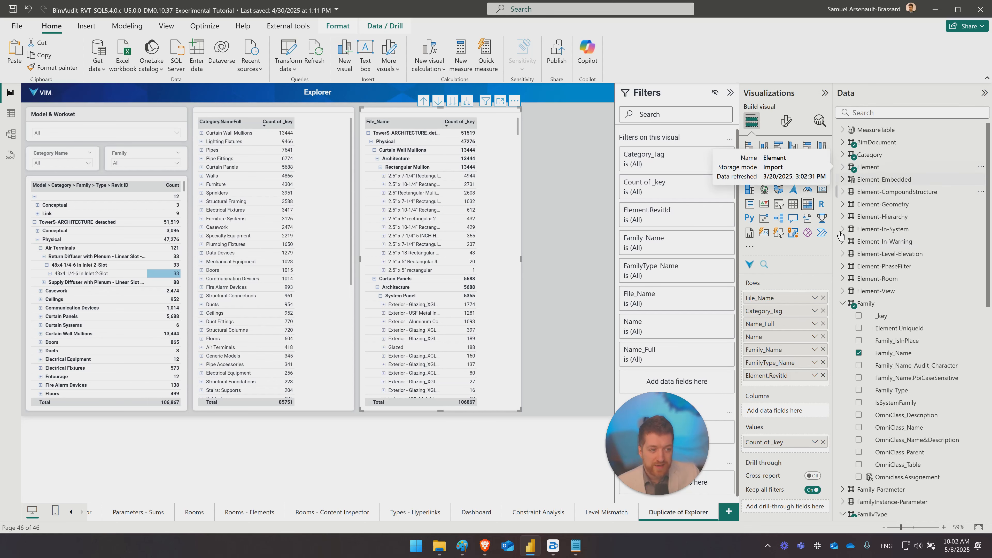
click(841, 305)
click(842, 341)
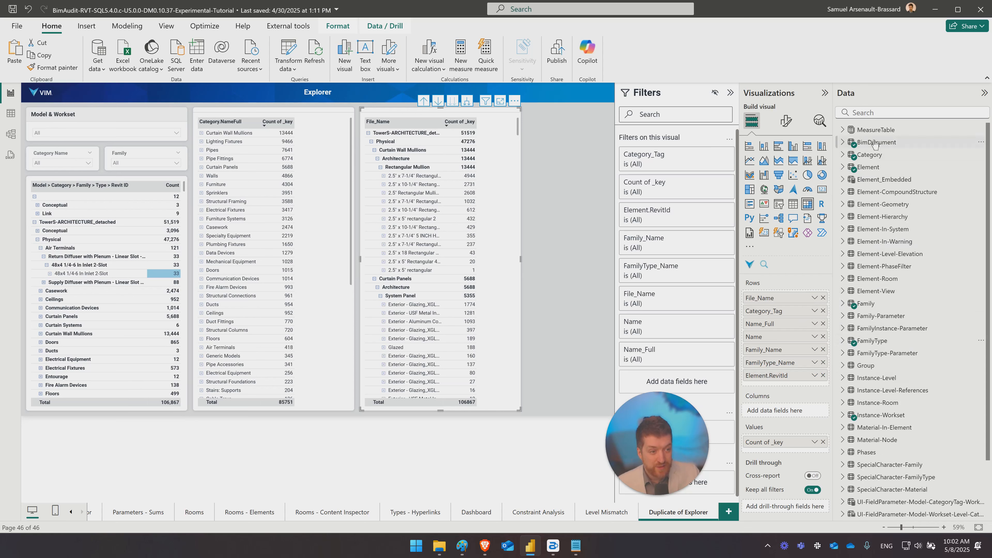
- Review which source tables the matrix uses and compare them with the Element table's Referenced Data fields
scroll(889, 403, down, 2)
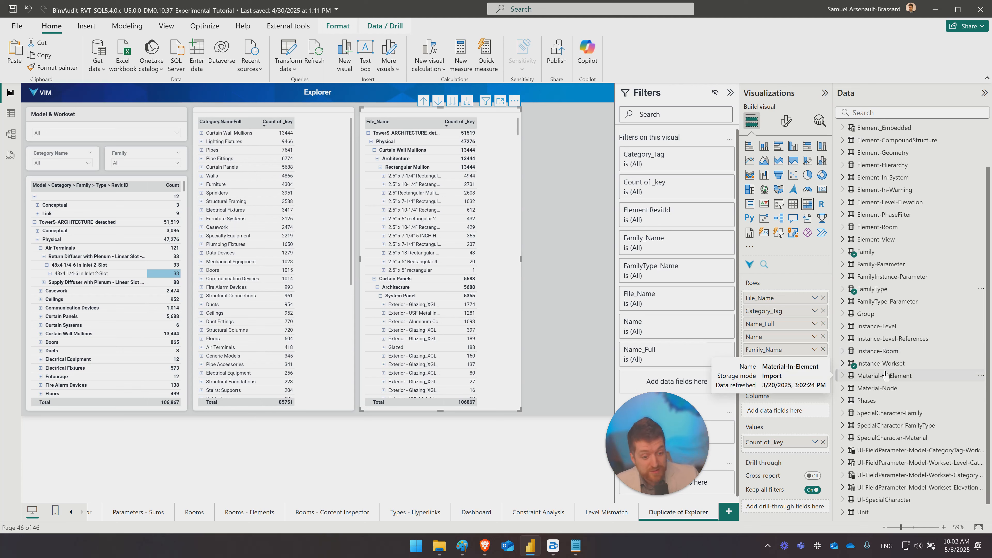
scroll(899, 362, up, 2)
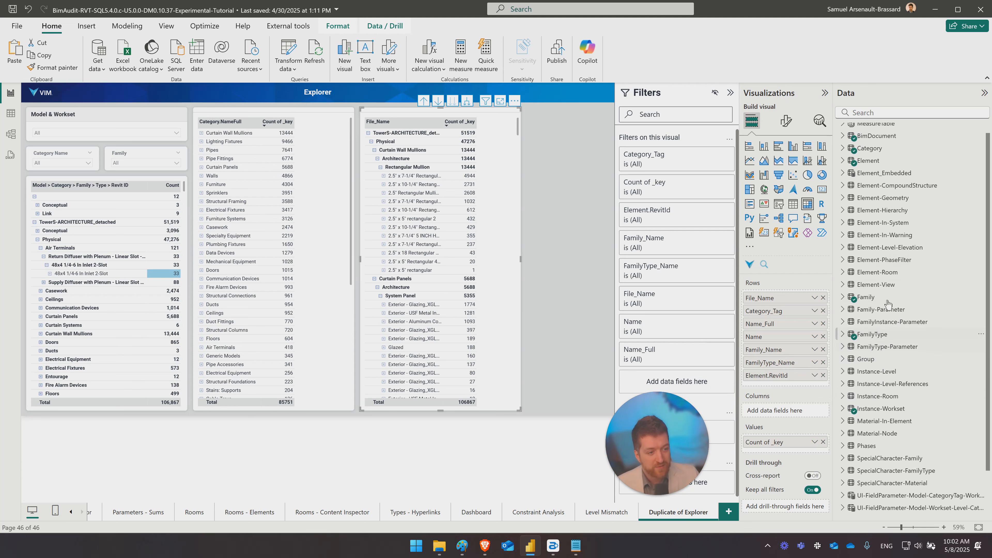
click(843, 167)
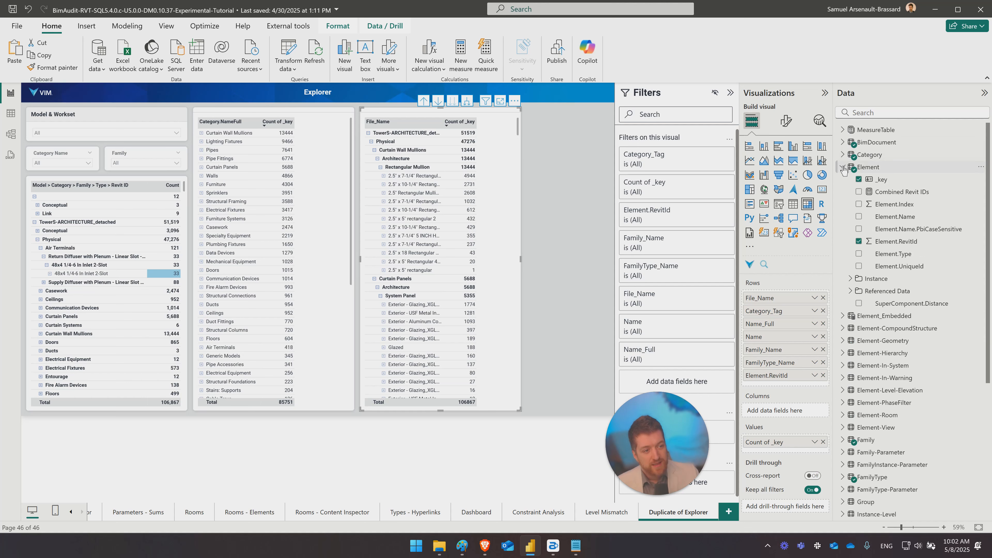
click(850, 292)
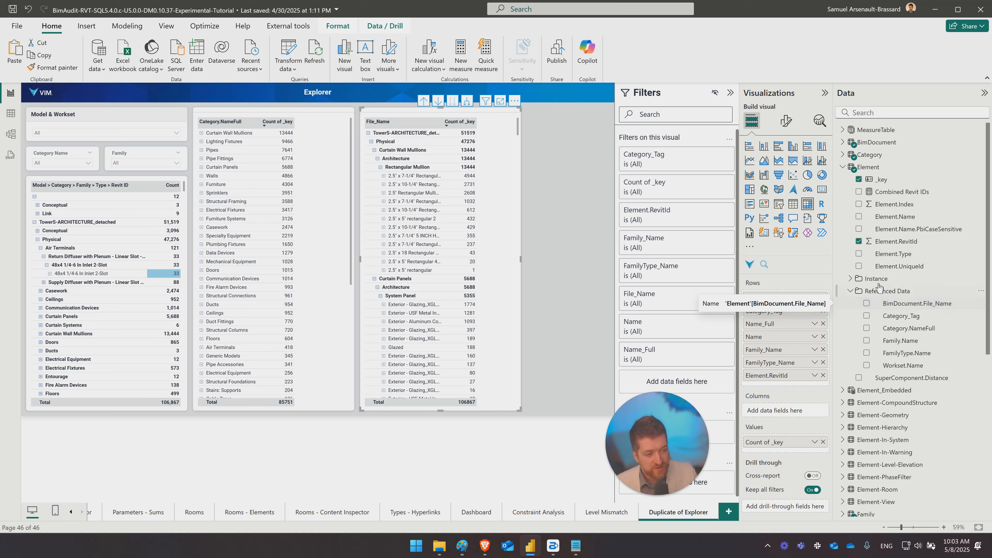
- Open the Explorer - Descendants page, select the Element table's SuperComponent.Distance field, and hide the filters to enlarge the page
click(850, 292)
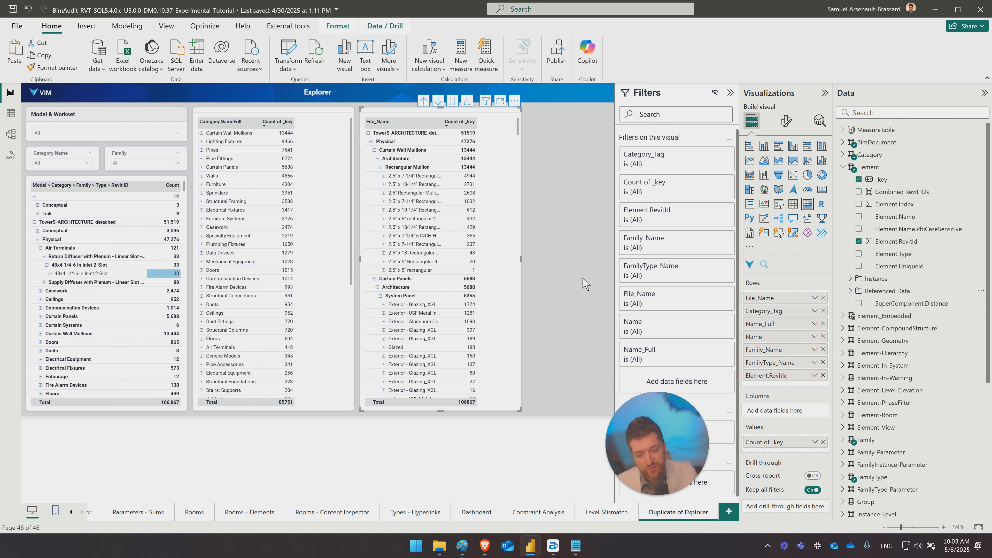
click(70, 512)
click(71, 512)
click(70, 515)
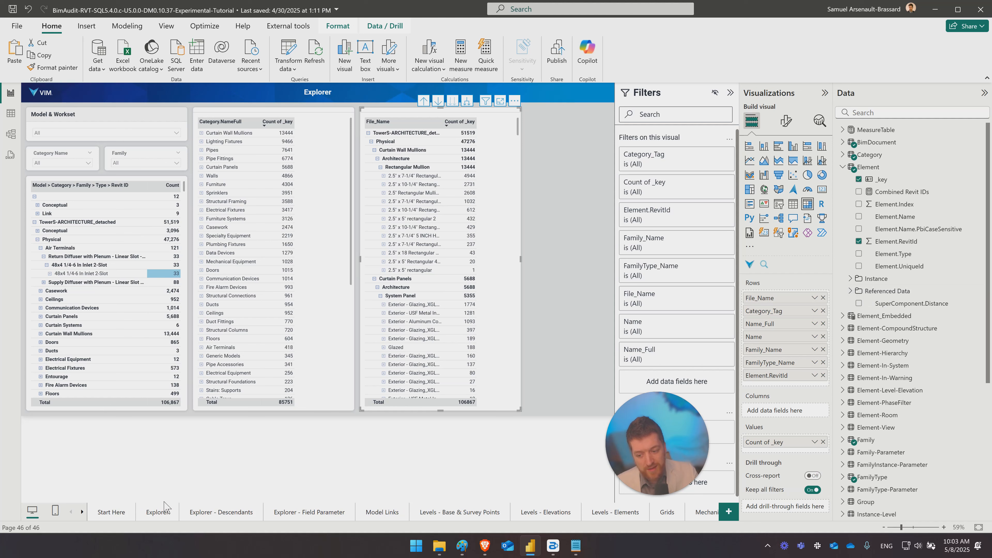
click(240, 516)
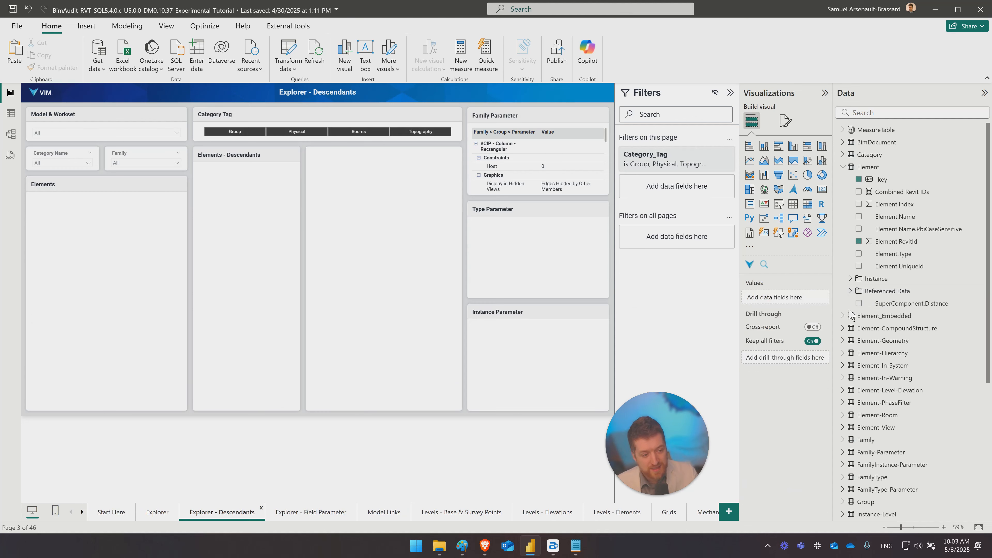
click(892, 304)
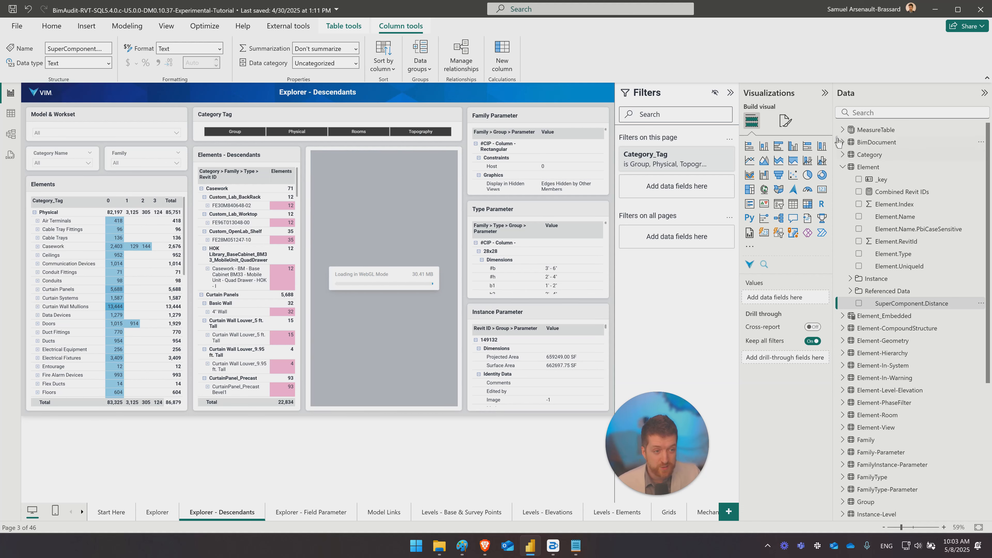
click(731, 93)
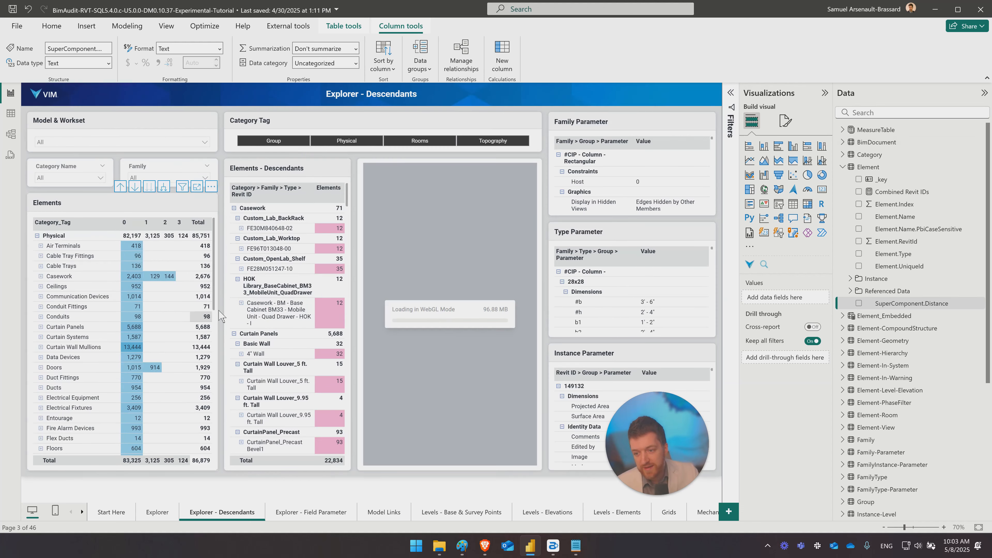
- Inspect the SuperComponent.Distance column in the Element table's data and list its distinct values
click(10, 114)
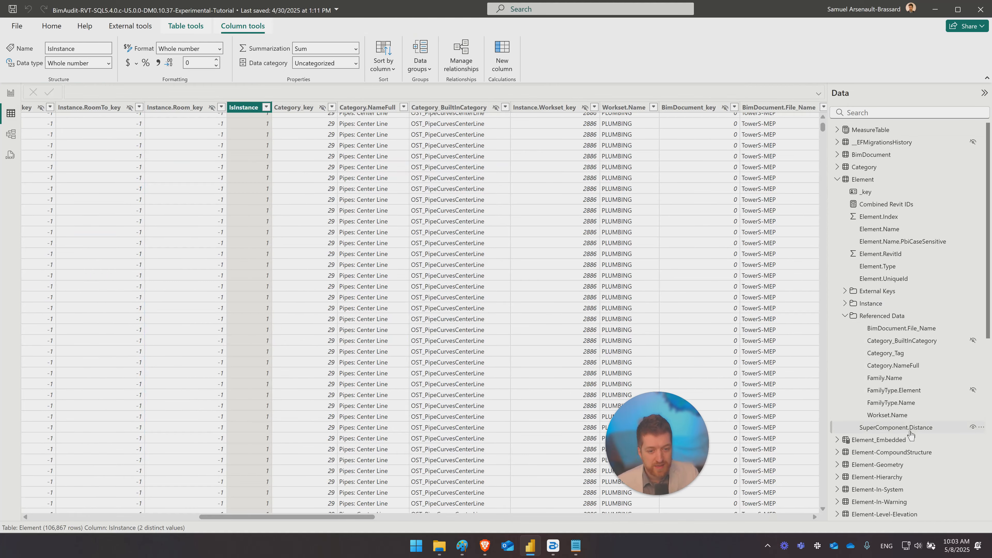
click(899, 427)
scroll(656, 244, down, 4)
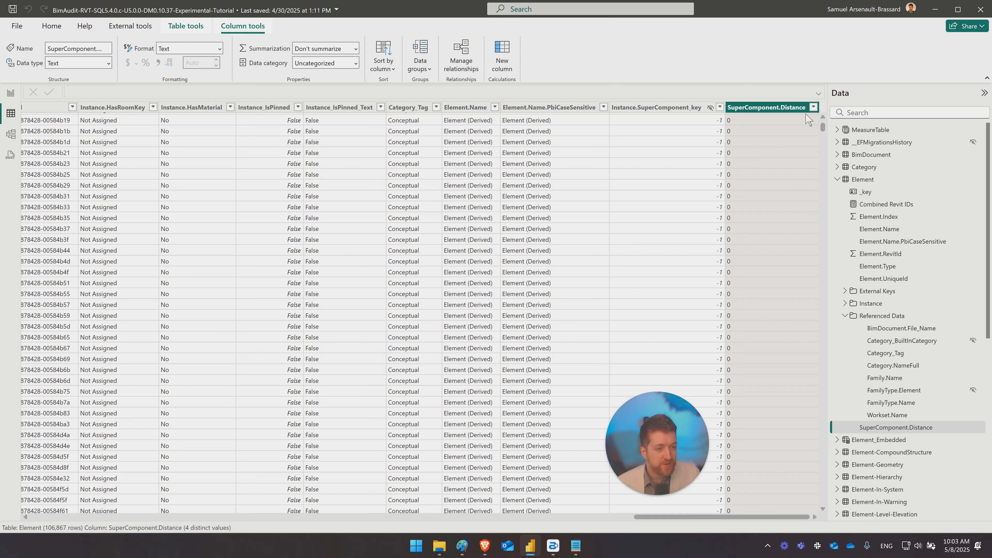
click(813, 110)
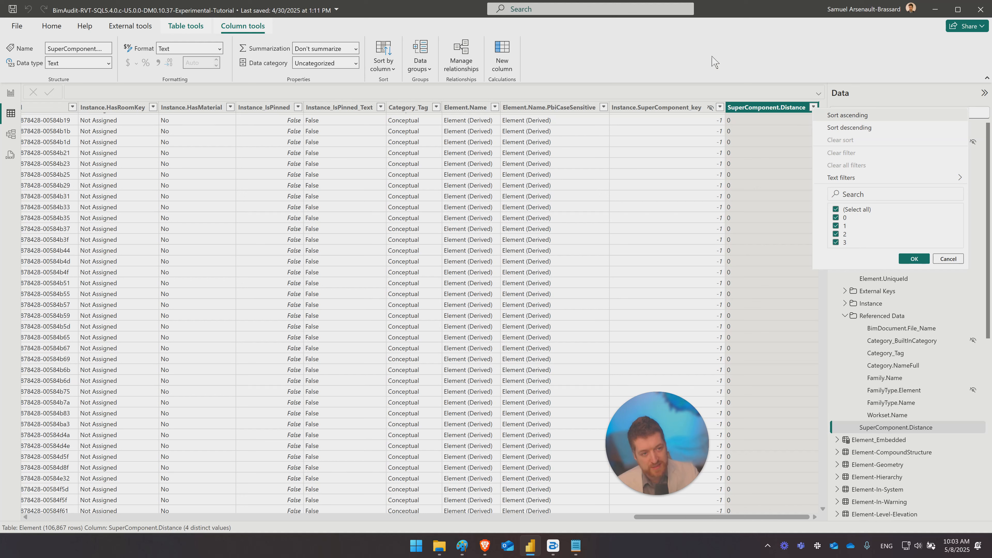
click(735, 72)
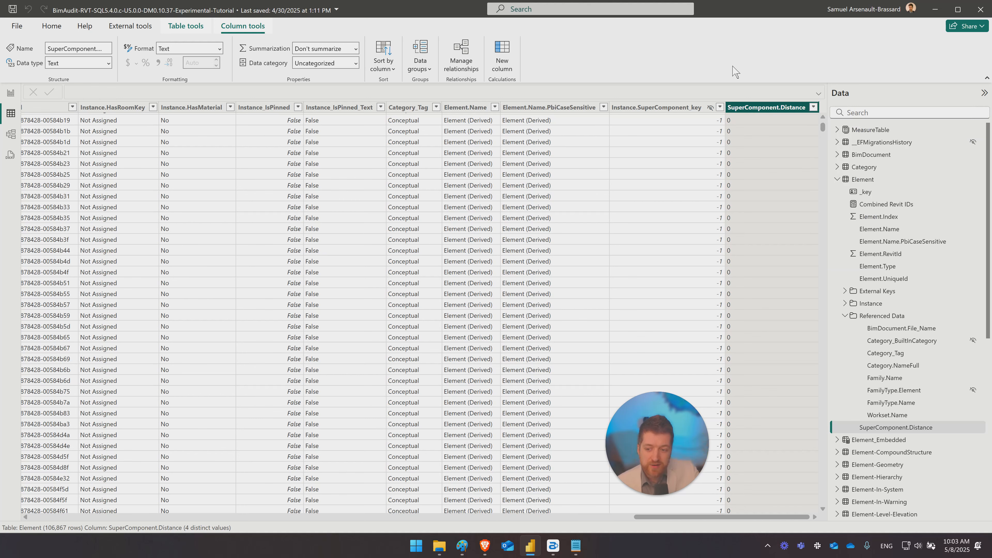
- Expand Plumbing Fixtures in the Elements matrix and isolate Countertop_SingleLav_Porcelain_HOK_I, first at distance 0 and then as a whole family
click(10, 94)
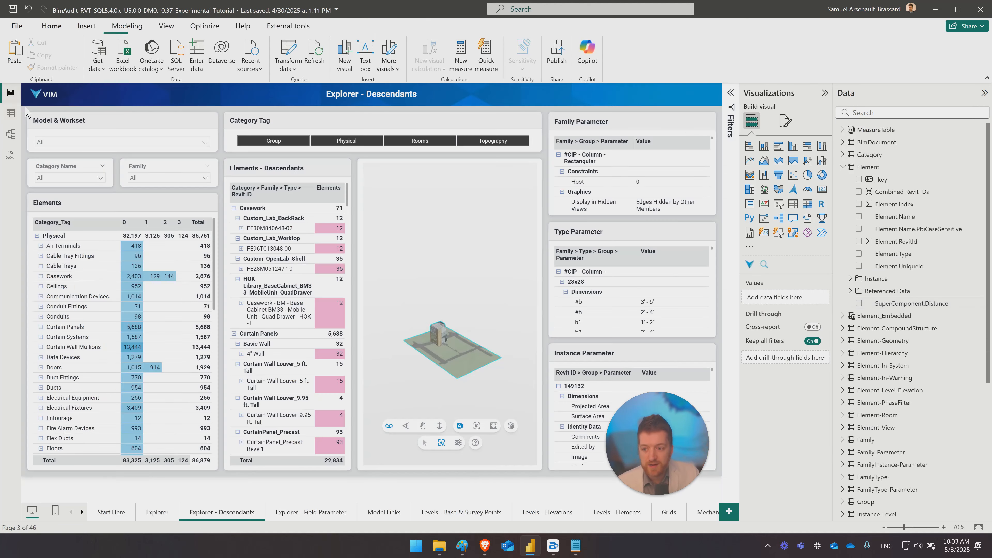
scroll(78, 352, down, 10)
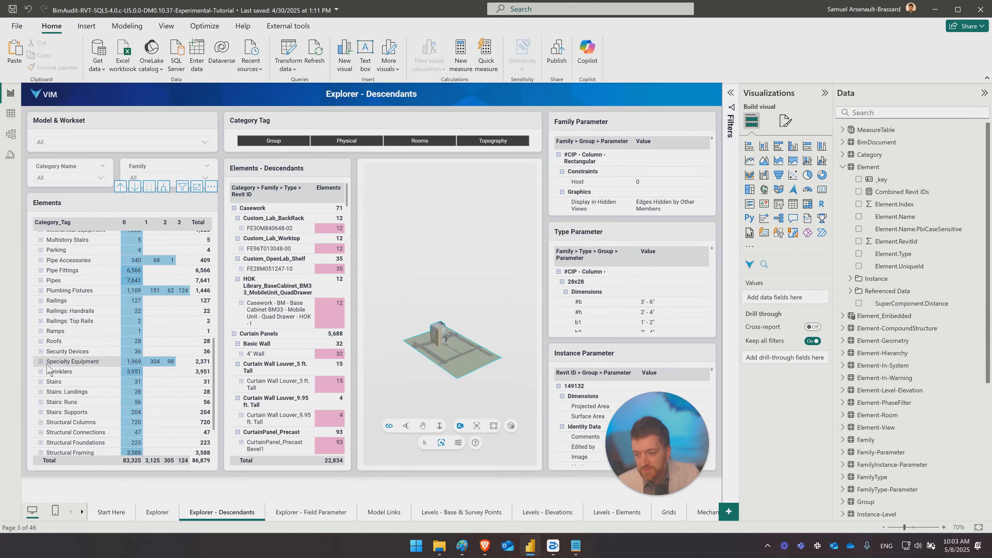
click(40, 290)
click(137, 319)
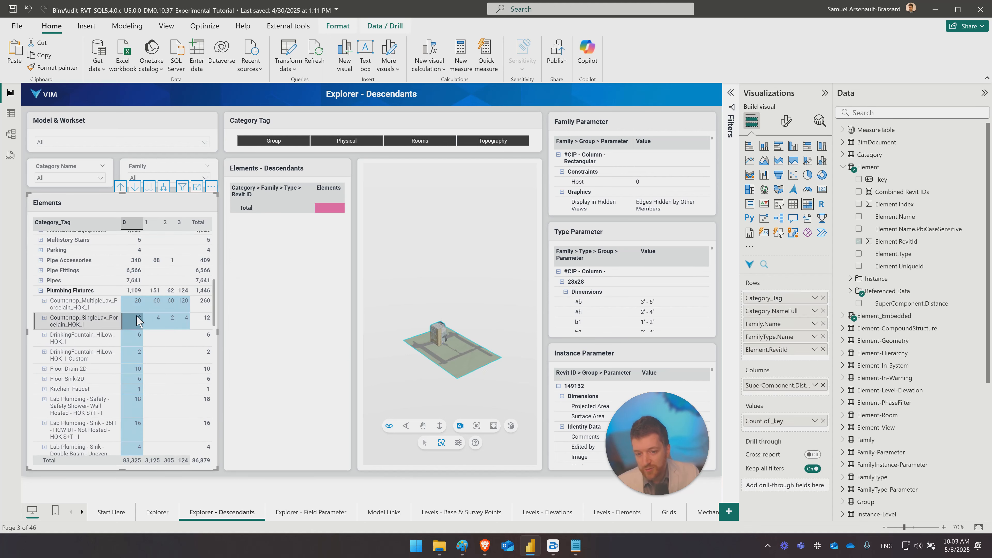
click(98, 323)
scroll(429, 320, up, 3)
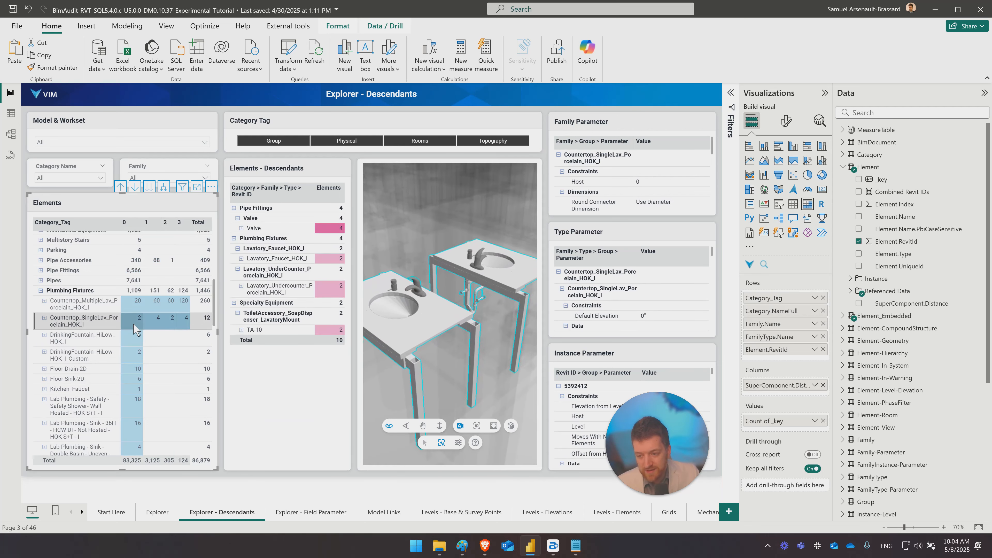
- Isolate the Countertop_SingleLav_Porcelain_HOK_I elements at distances 1, 2 and 3 in turn, and reselect the whole family
click(158, 322)
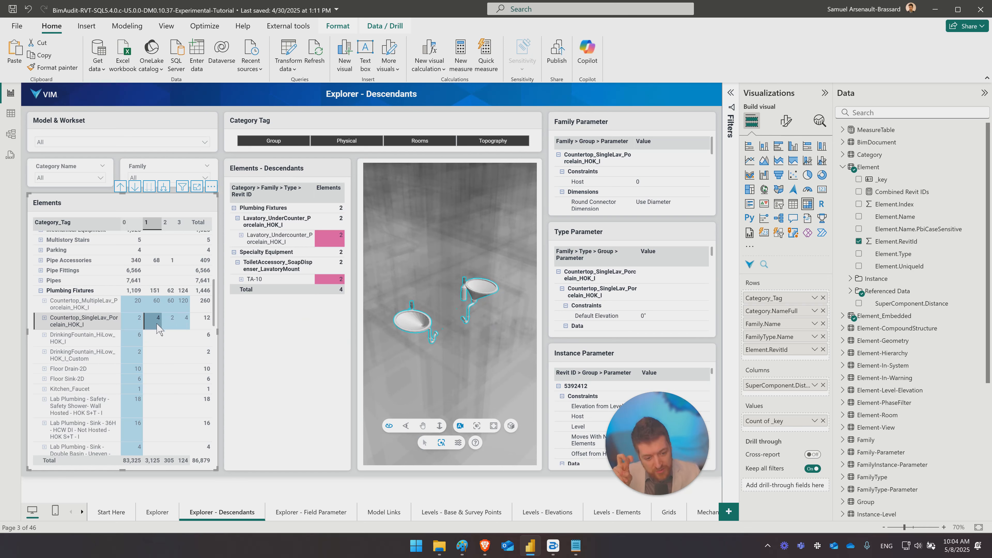
drag(157, 324, 171, 324)
click(171, 324)
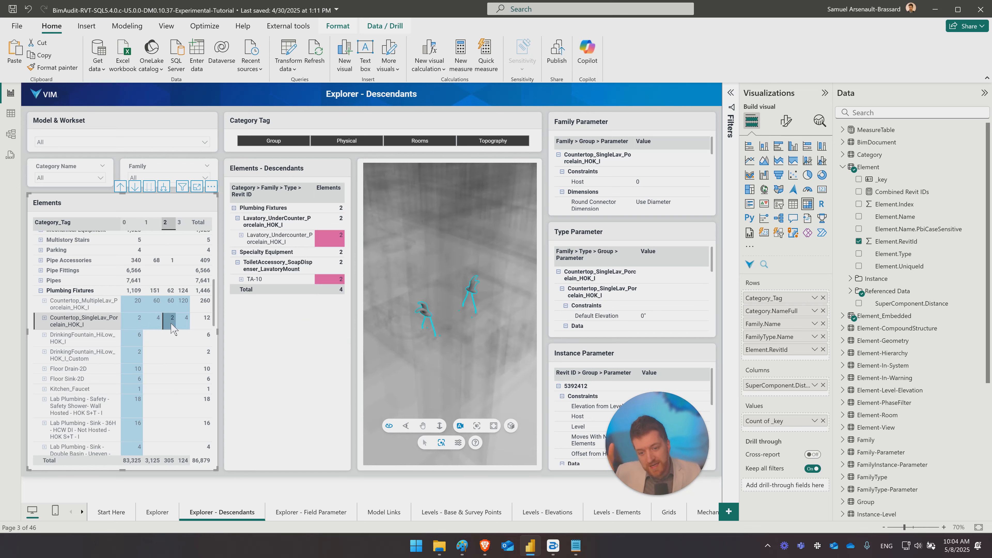
click(183, 323)
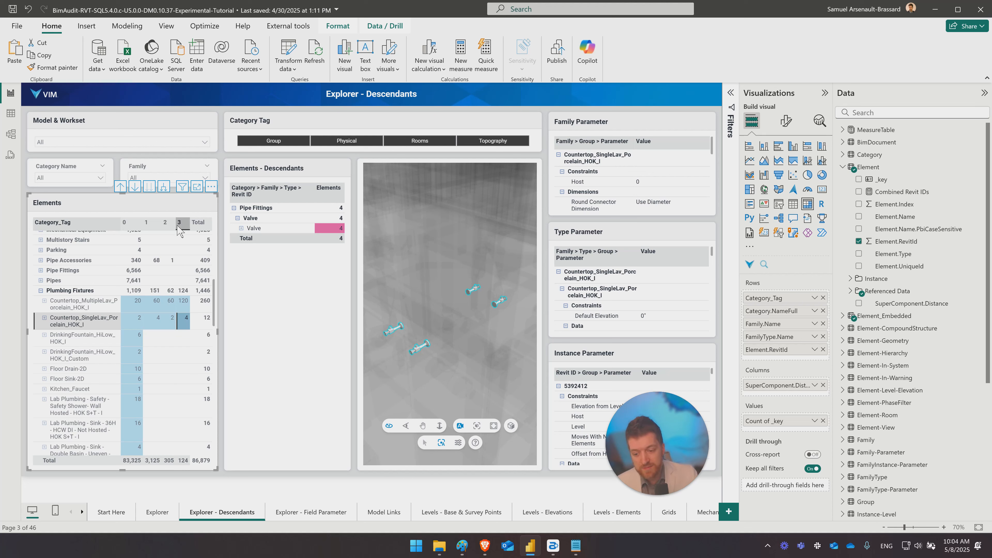
scroll(122, 347, down, 6)
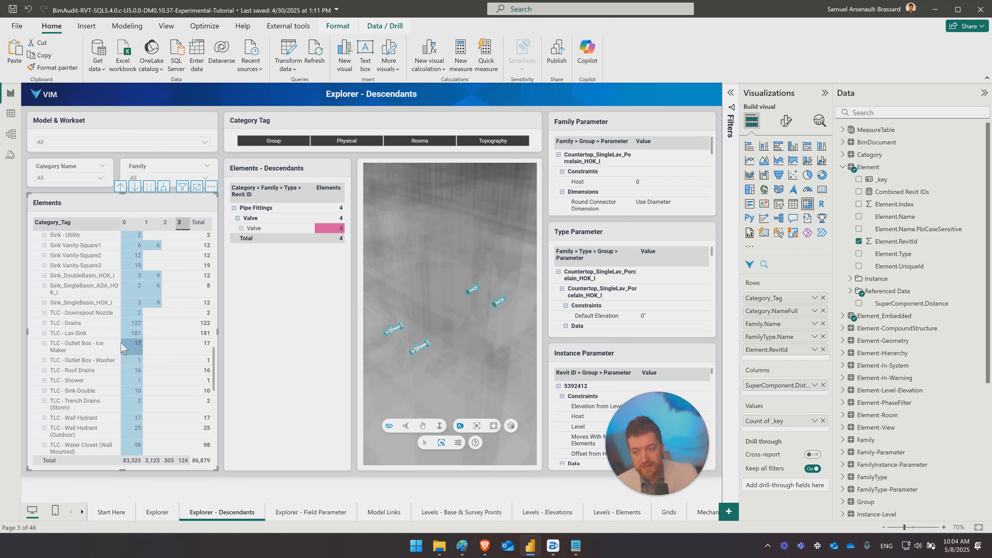
scroll(122, 347, up, 5)
click(94, 358)
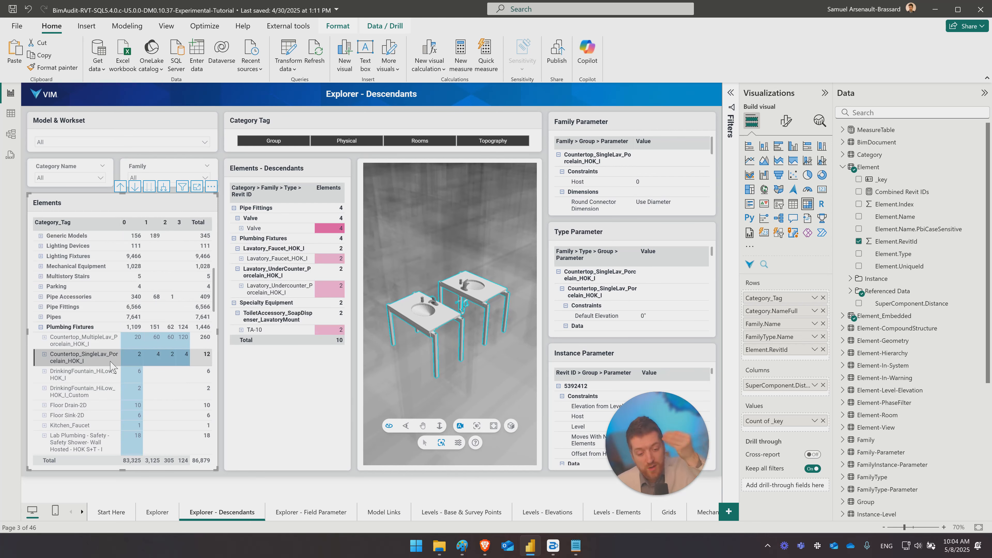
- Examine how the Element_Embedded and Element-Hierarchy tables relate to Element in the model diagram, and return to the report
click(11, 134)
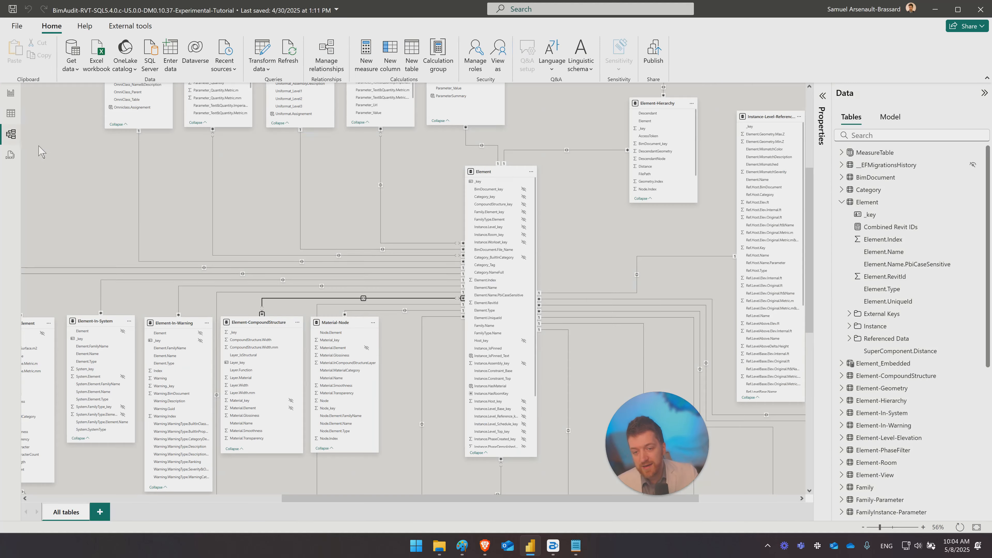
scroll(623, 228, up, 3)
scroll(576, 180, up, 2)
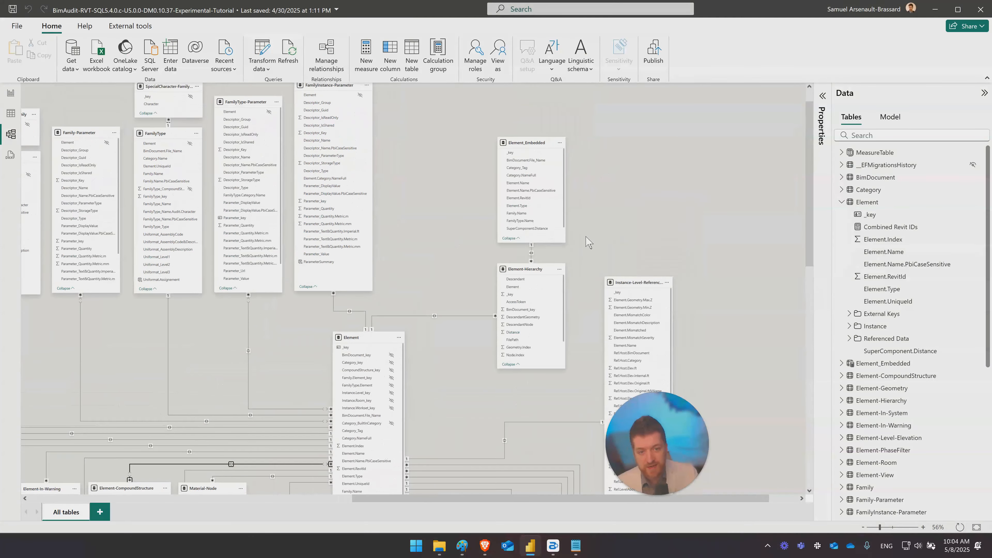
scroll(413, 280, down, 2)
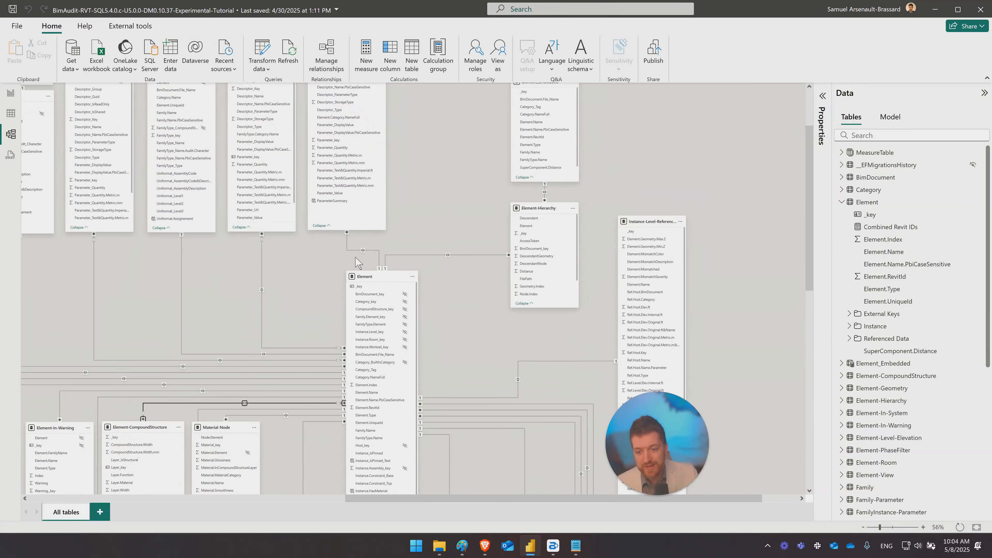
click(10, 94)
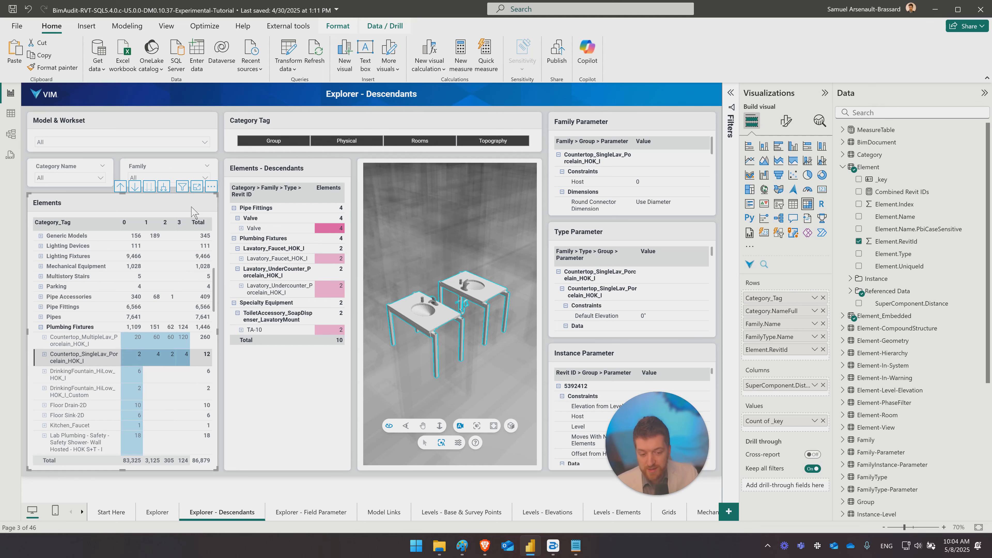
- Switch to the Explorer page and select its Model > Category > Family > Type > Revit ID matrix
click(157, 513)
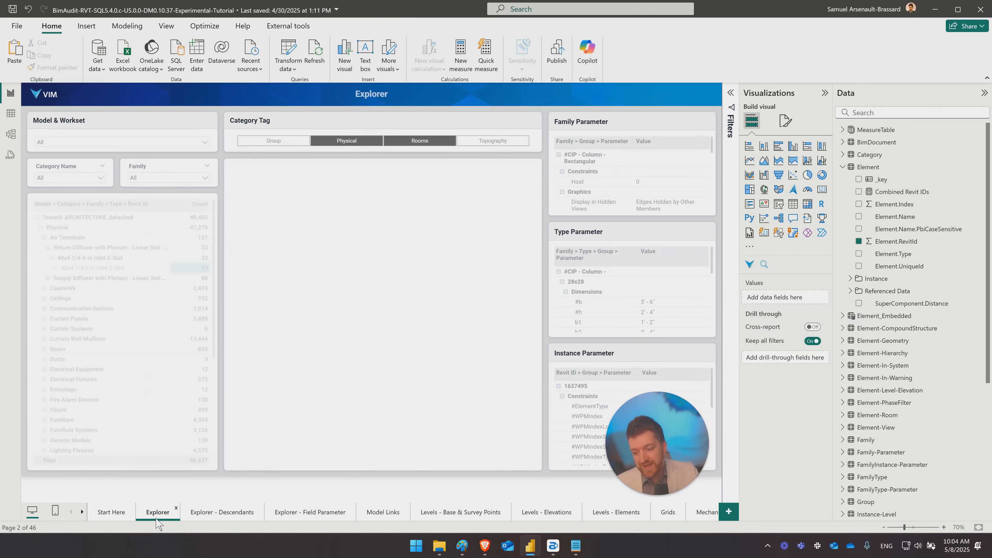
click(216, 515)
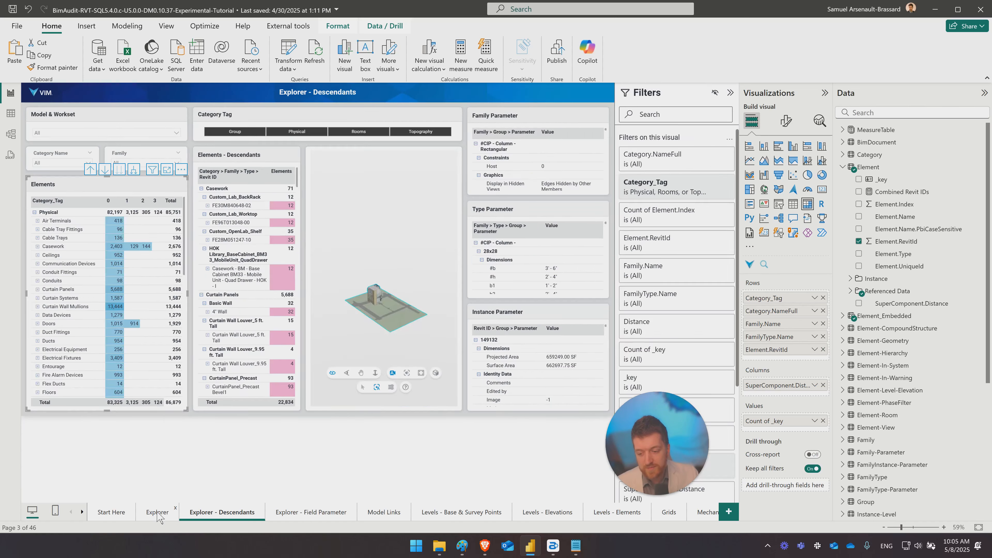
click(158, 512)
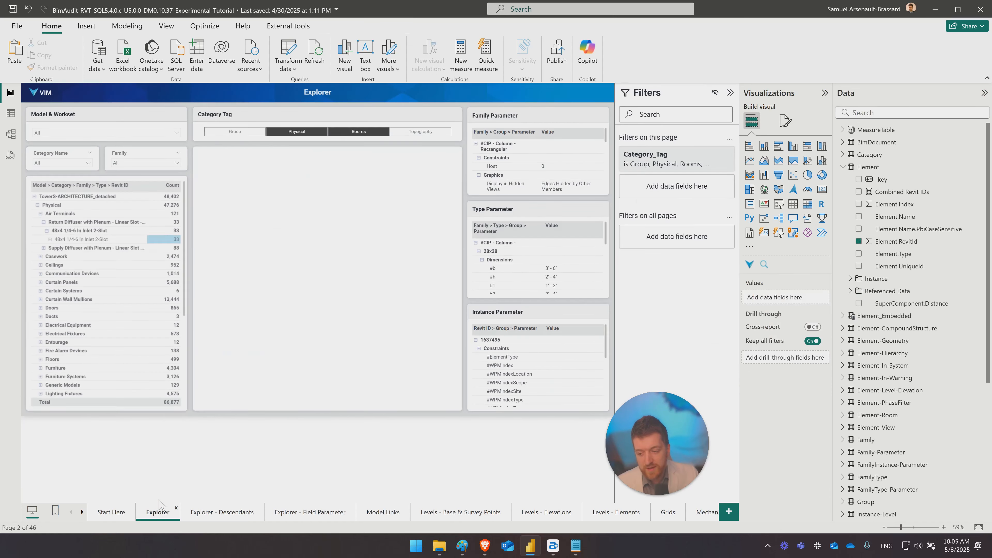
click(123, 184)
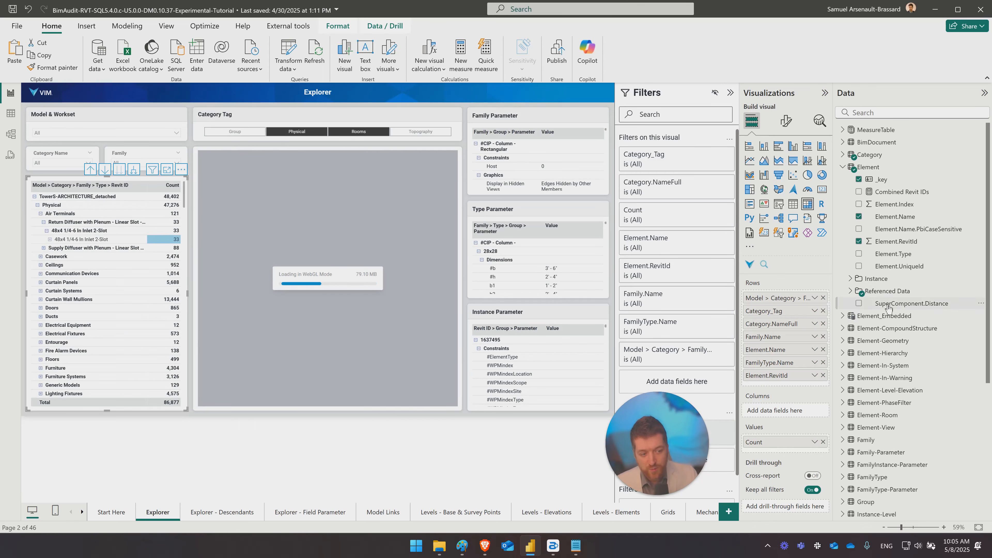
- Add SuperComponent.Distance as a filter on the matrix, trying value 0 and switching it to 3
drag(888, 305, 713, 383)
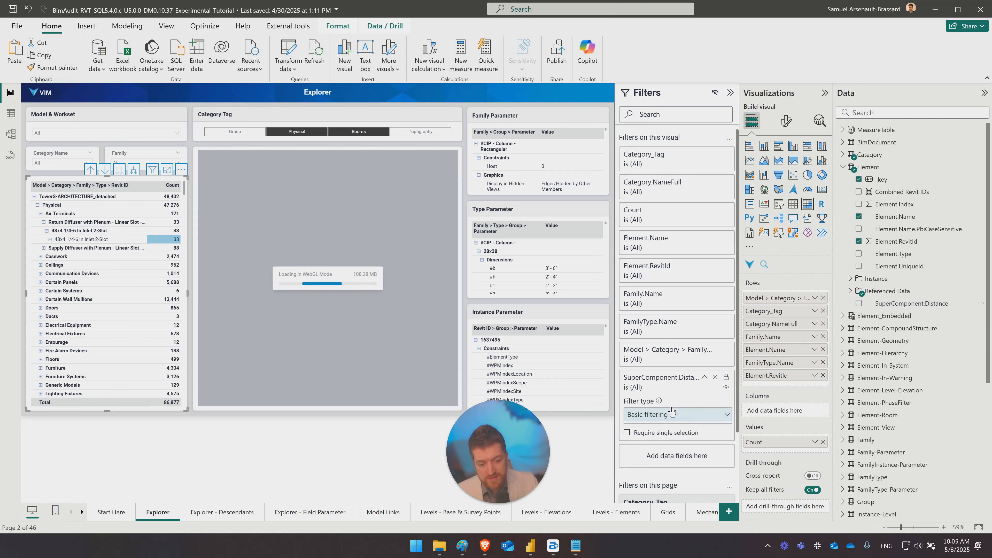
scroll(671, 411, down, 3)
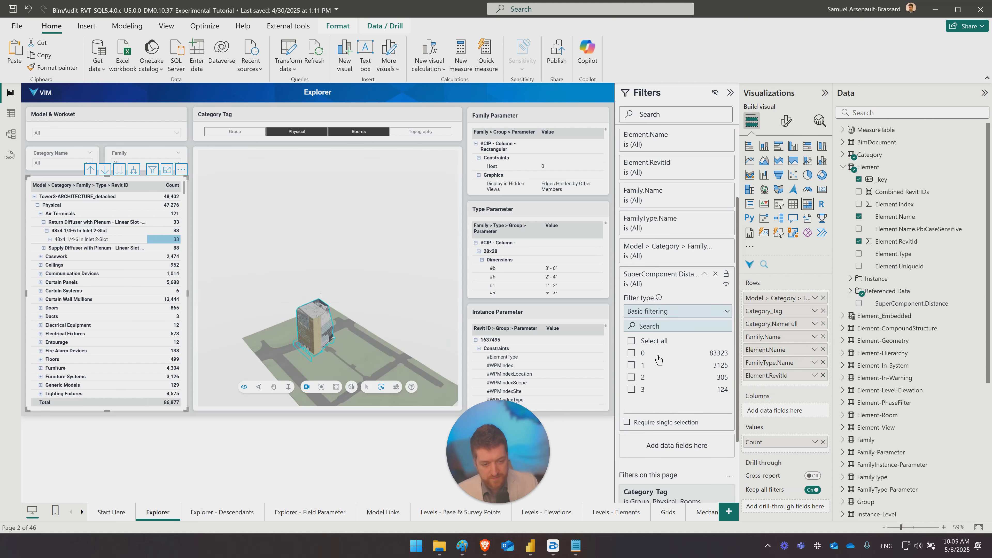
click(631, 353)
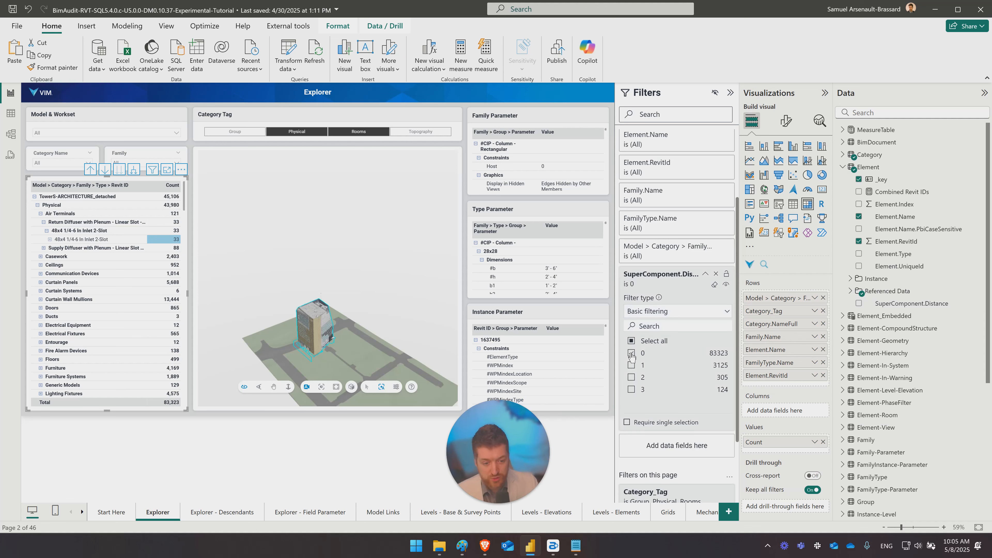
click(631, 353)
click(631, 390)
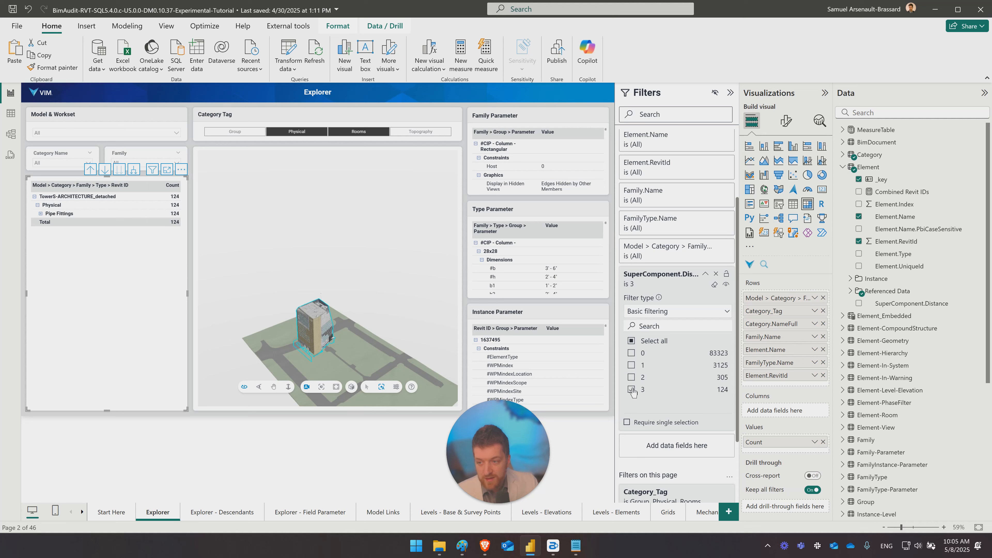
- Highlight the filtered Pipe Fittings in the 3D model, review their type parameters, and remove the SuperComponent.Distance filter
click(80, 213)
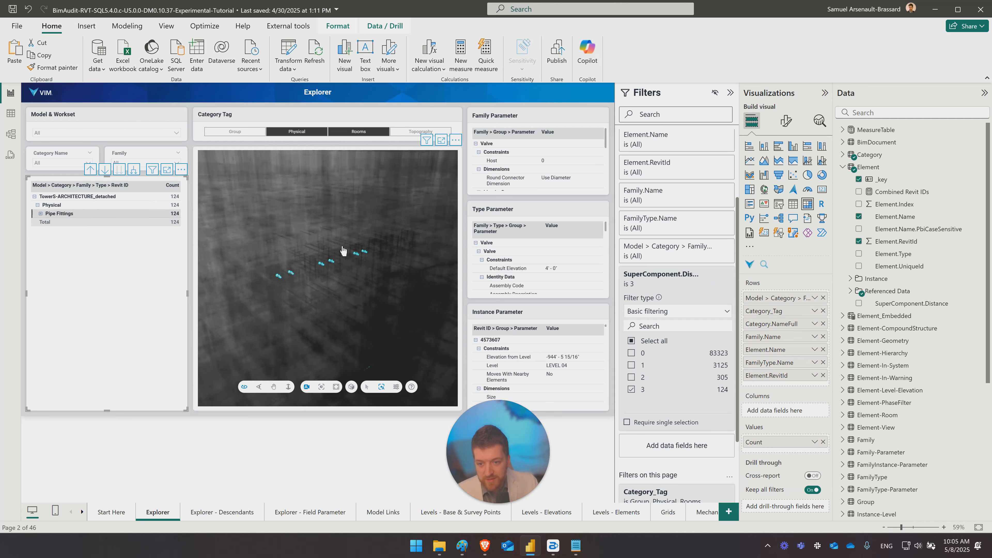
scroll(343, 251, up, 4)
scroll(560, 289, down, 4)
scroll(333, 253, down, 6)
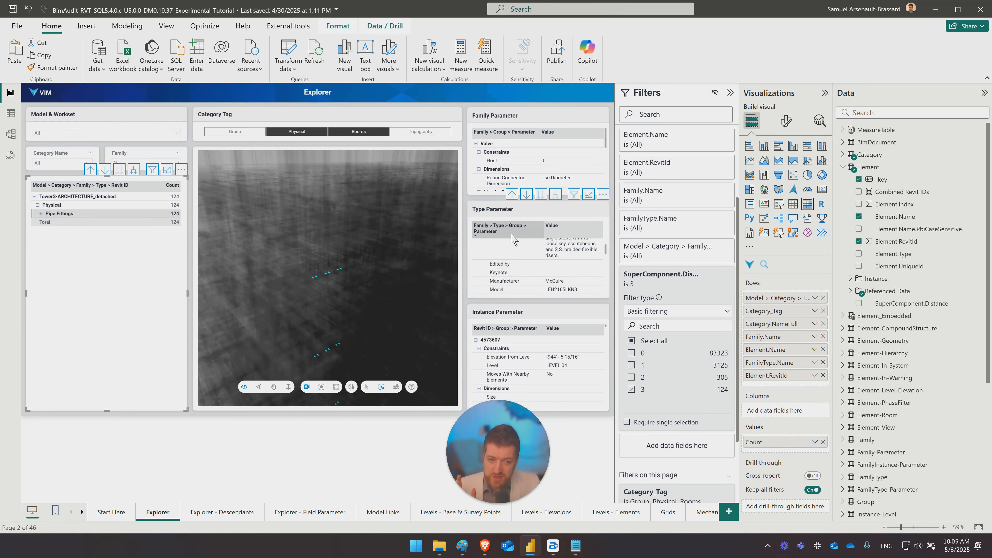
click(715, 275)
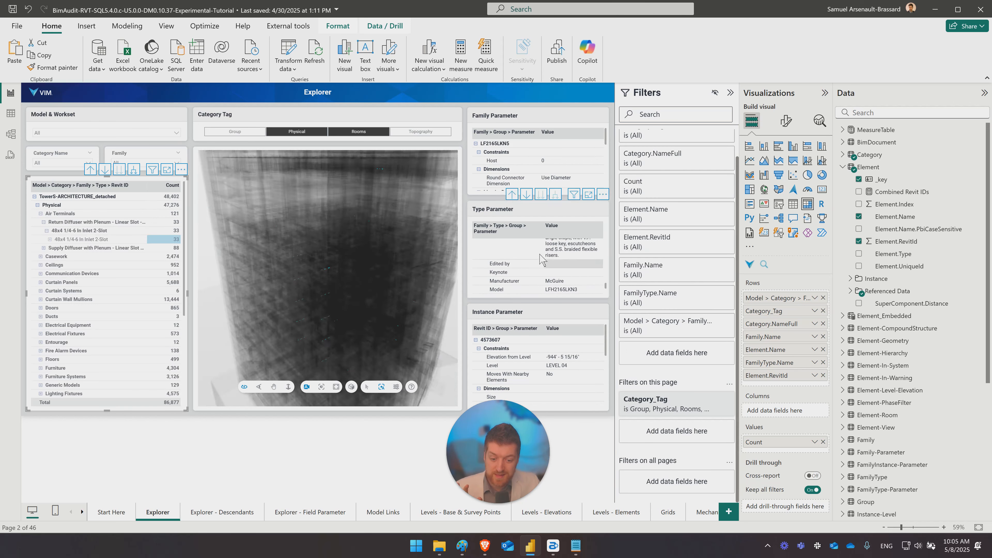
- Highlight the Return Diffuser with Plenum - Linear Slot - Hosted family and look through the matrix's remaining categories
click(89, 223)
scroll(117, 258, down, 10)
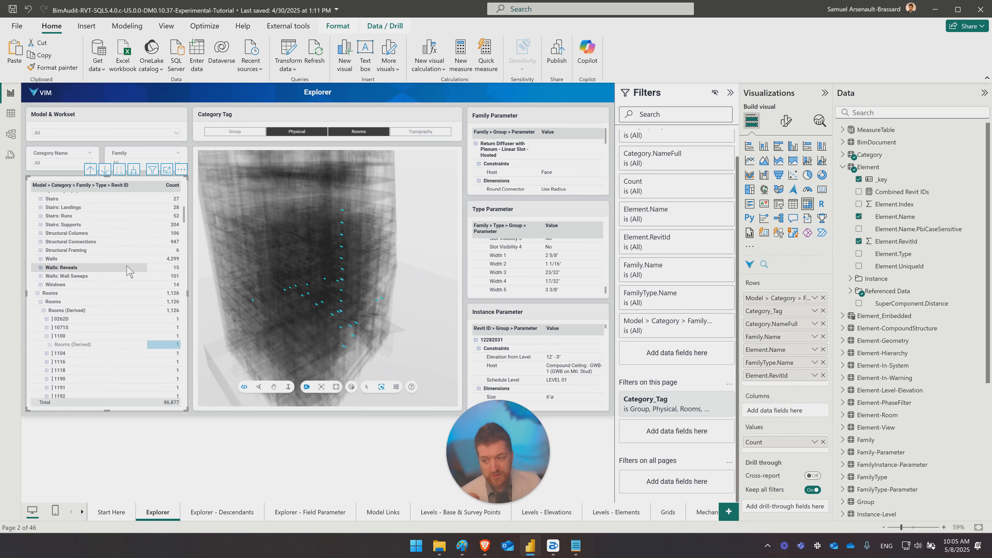
scroll(102, 273, up, 5)
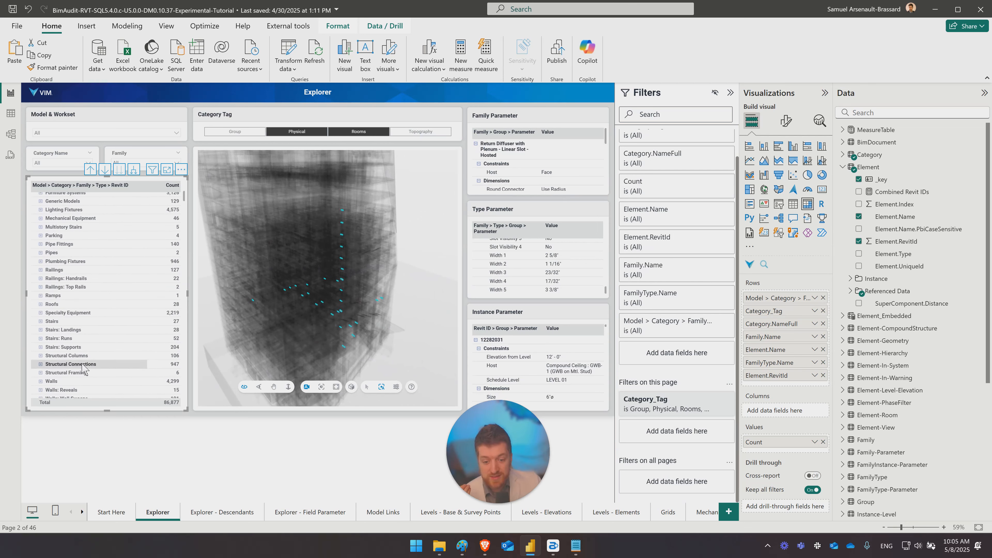
- Expand the Walls category in the matrix and its Curtain Wall family, highlighting the curtain walls in the 3D model
scroll(84, 367, down, 2)
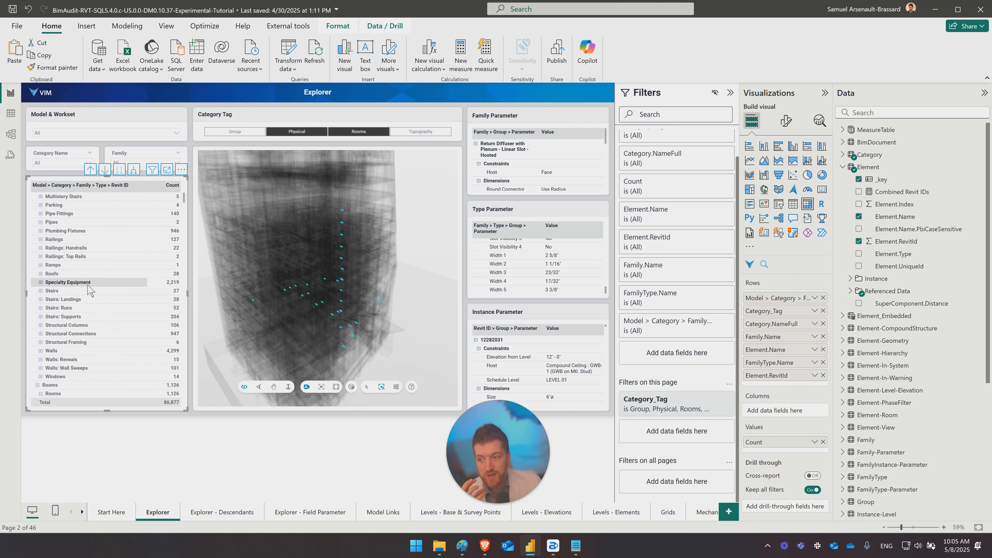
click(41, 351)
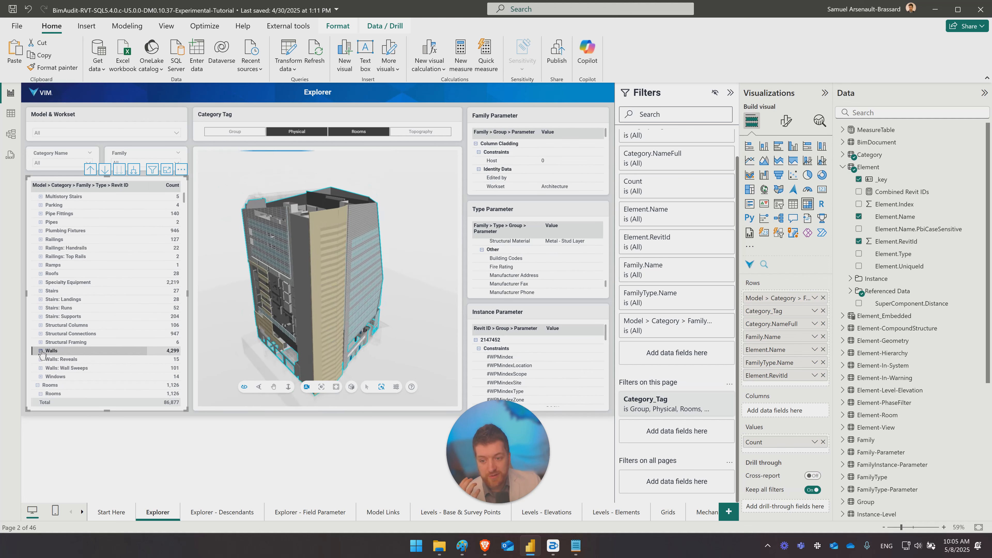
scroll(45, 351, down, 3)
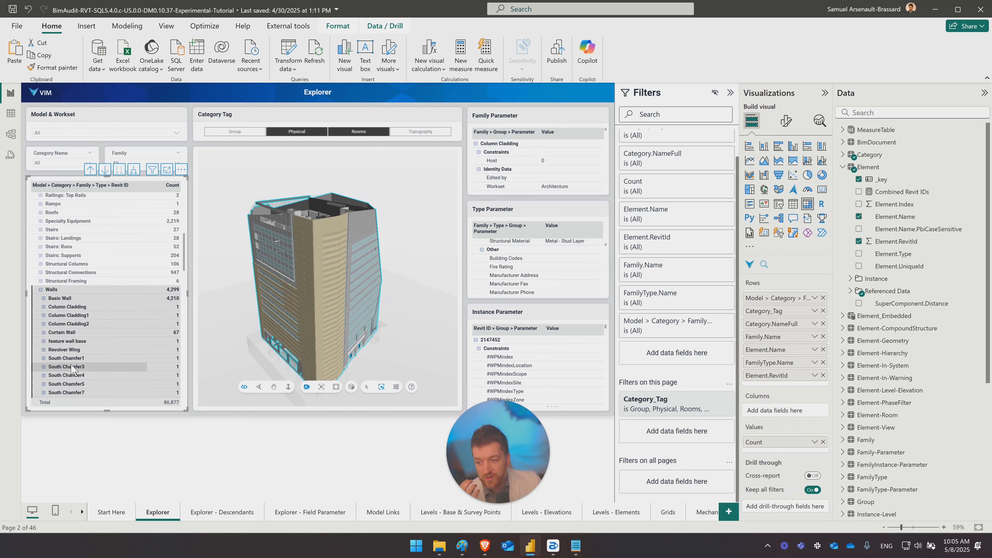
click(43, 332)
click(67, 334)
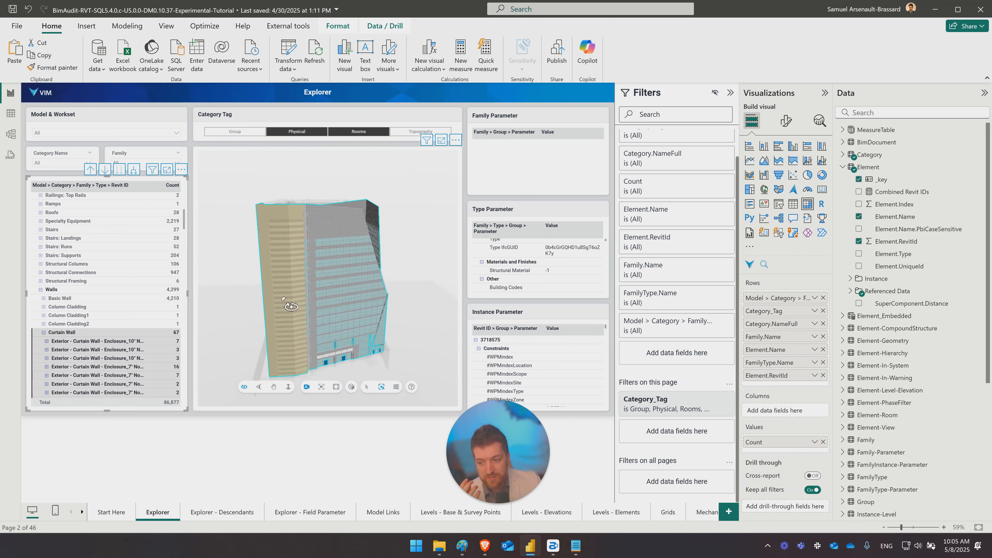
- Highlight the first Exterior - Curtain Wall - Enclosure_10" type and inspect its panels up close in the 3D model
click(105, 344)
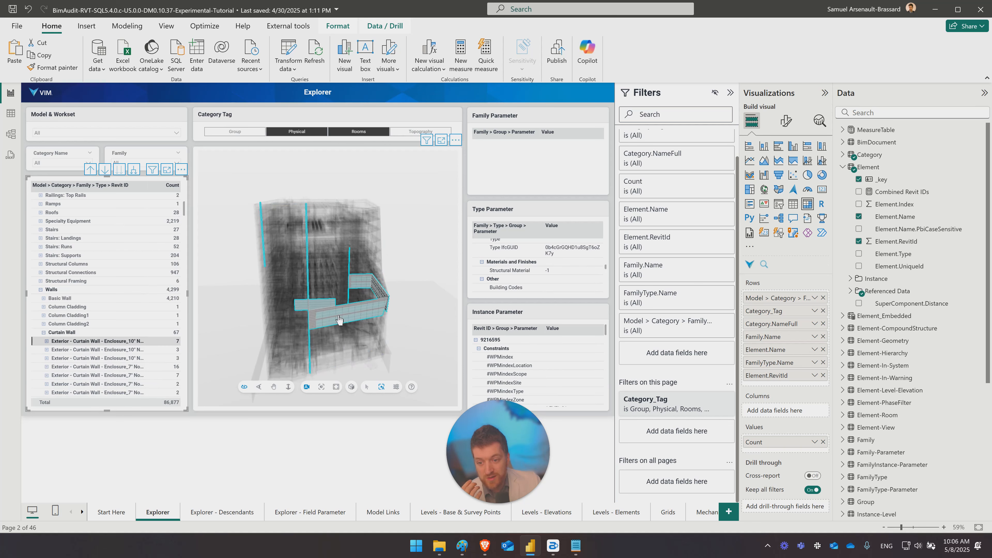
scroll(321, 326, up, 3)
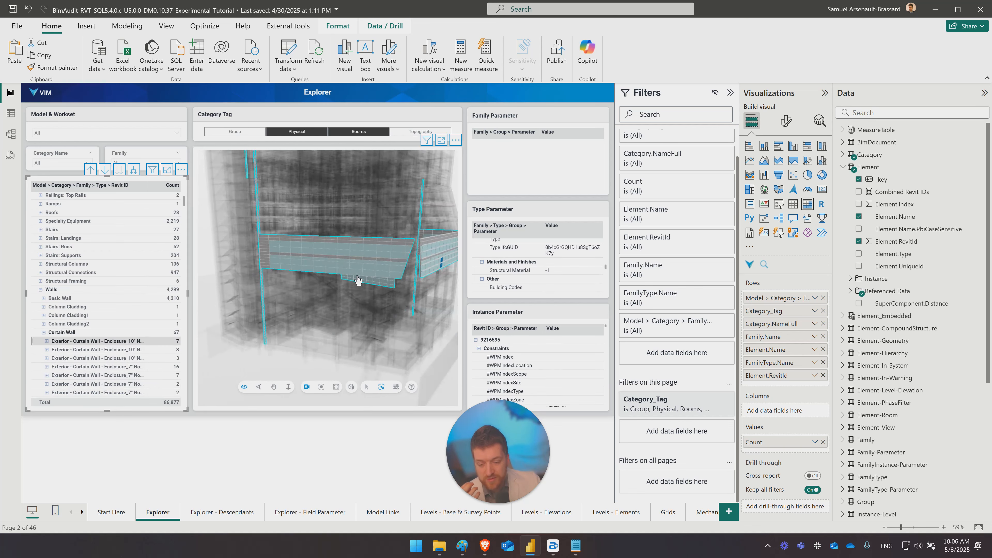
scroll(357, 277, up, 3)
drag(347, 281, 338, 291)
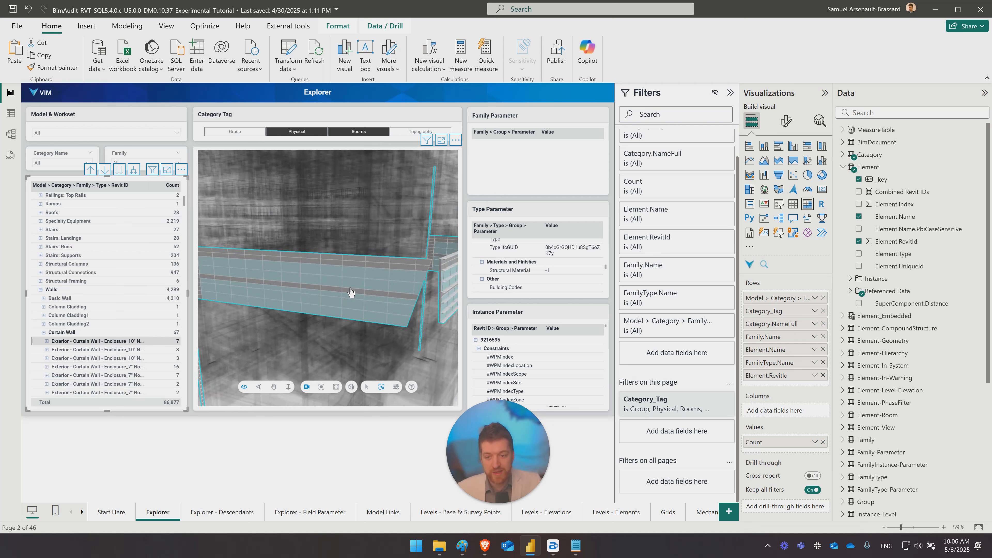
drag(342, 297, 310, 301)
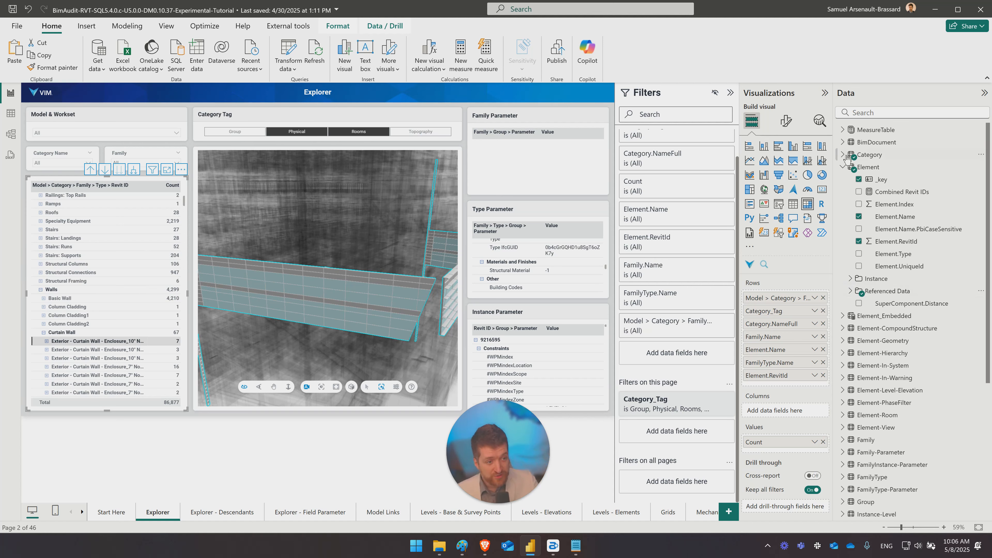
- Collapse the Element table's fields and consult the Element Table documentation in the browser, covering its Instance, Reference Data, Report Specific and External Keys sections
click(843, 167)
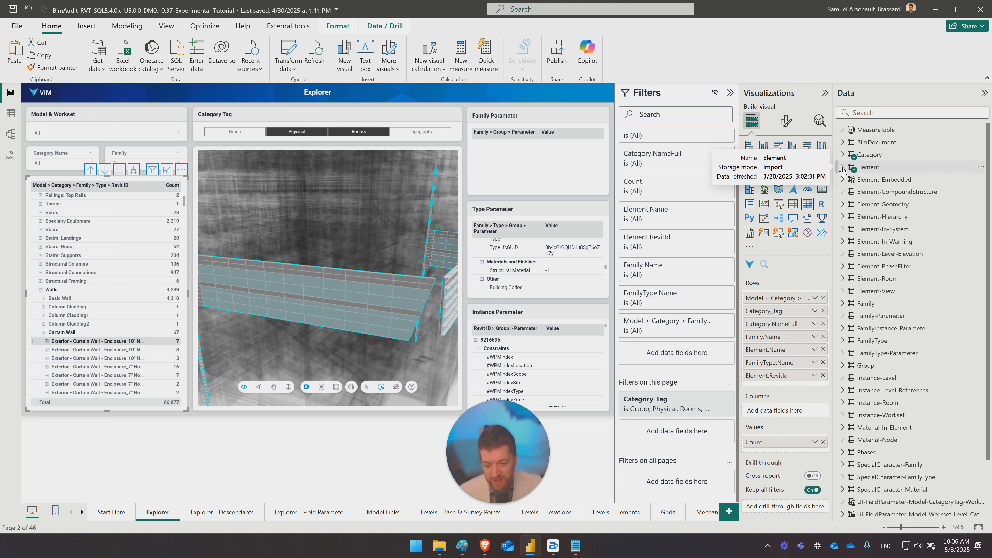
drag(495, 448, 862, 436)
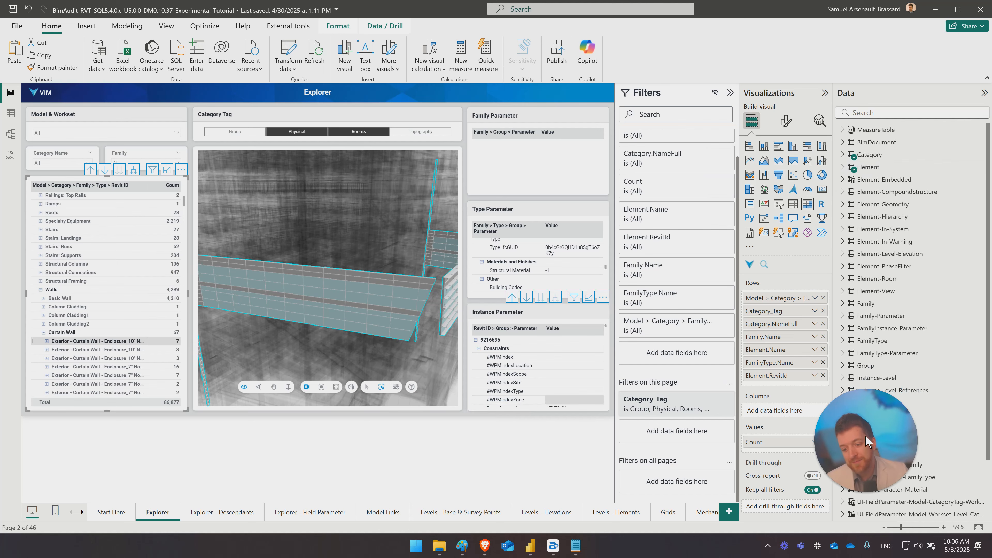
click(484, 545)
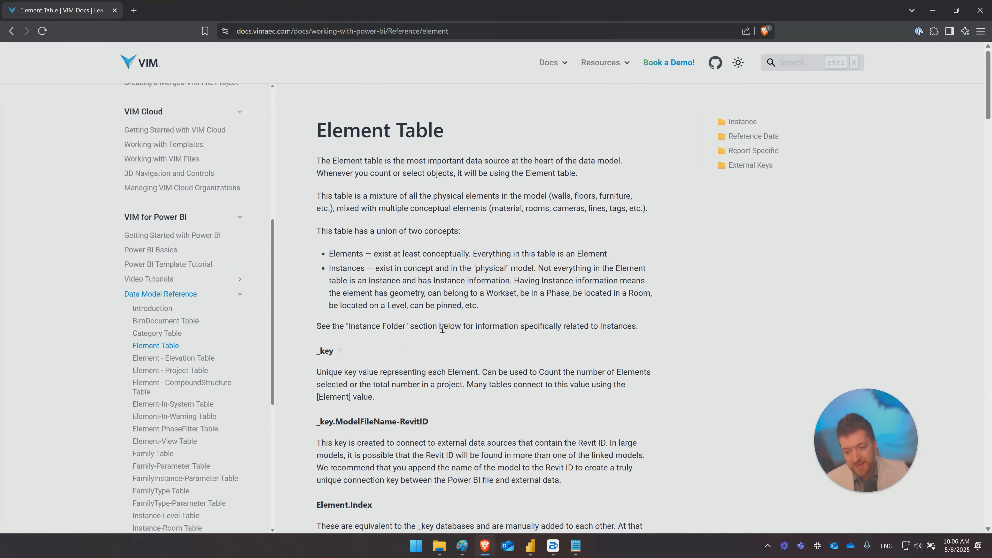
scroll(477, 272, down, 15)
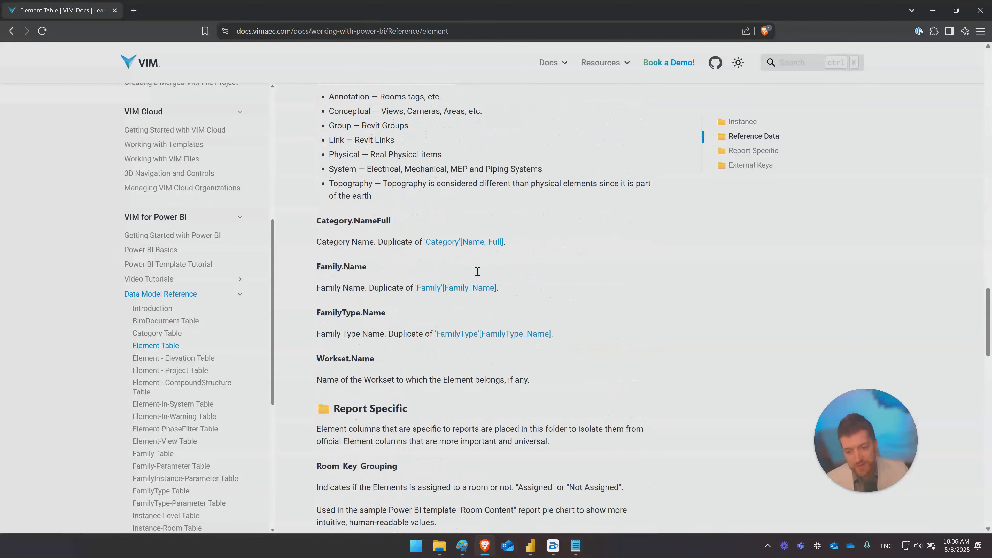
scroll(477, 272, down, 15)
scroll(476, 279, up, 13)
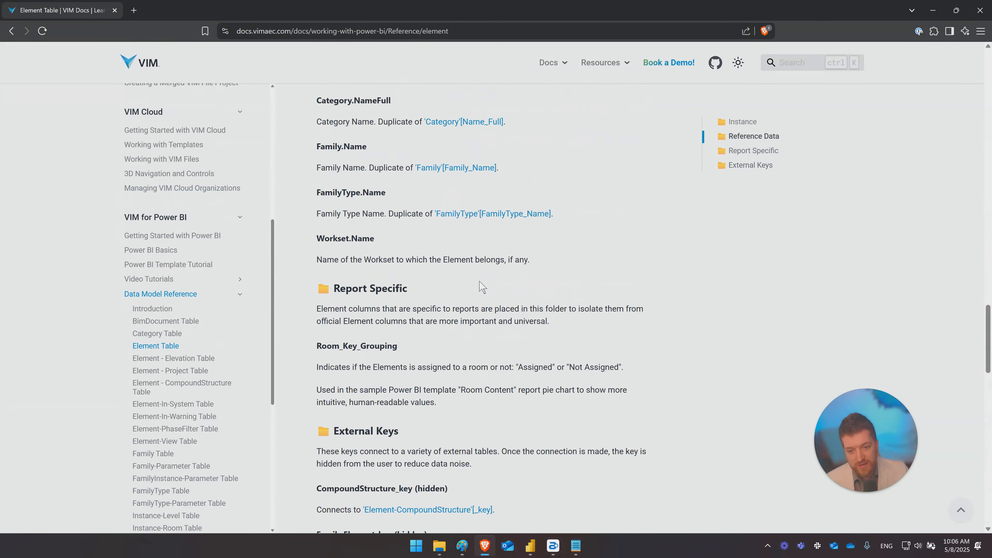
scroll(482, 287, up, 10)
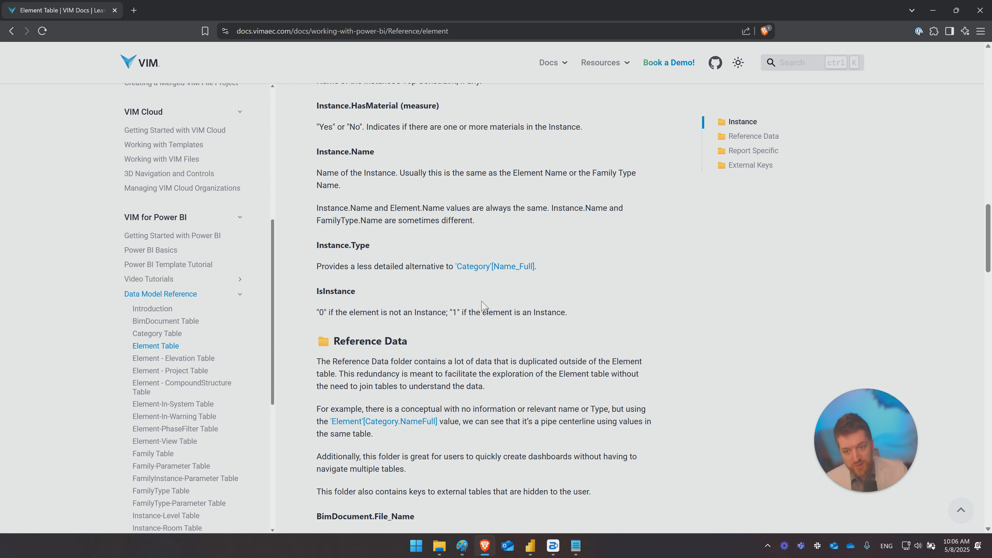
click(933, 10)
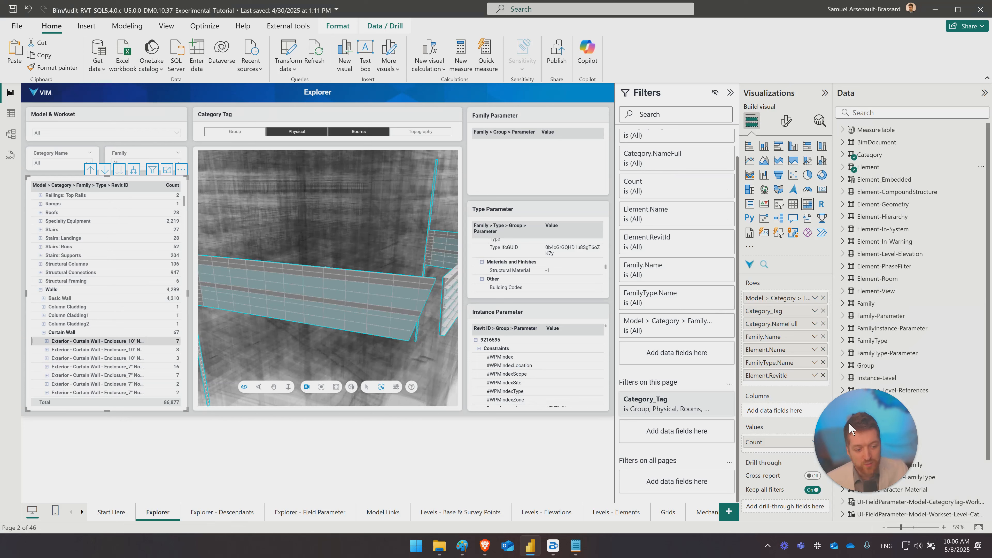
- Expand the Element table again and review its _key and Element.RevitId fields and the contents of the Referenced Data folder
click(843, 168)
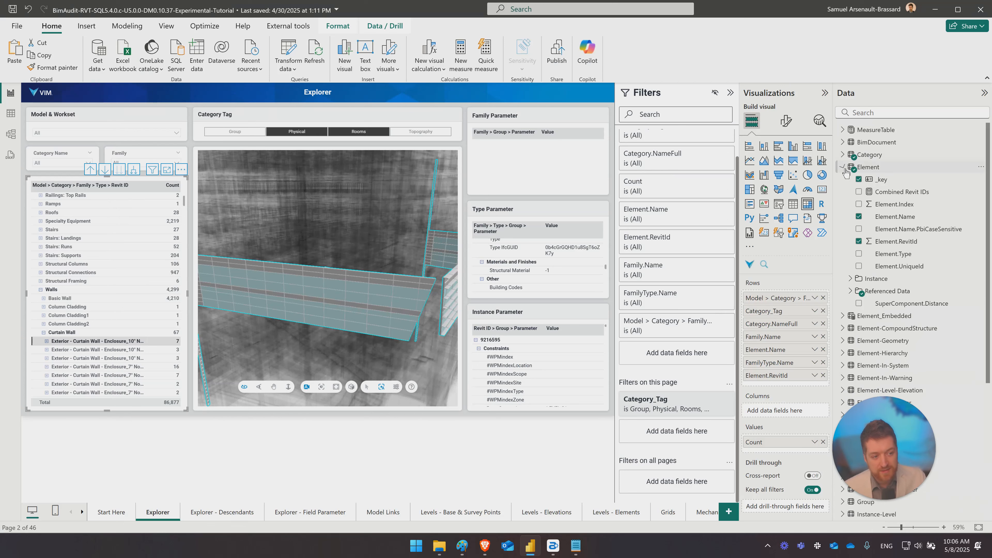
click(884, 182)
click(895, 242)
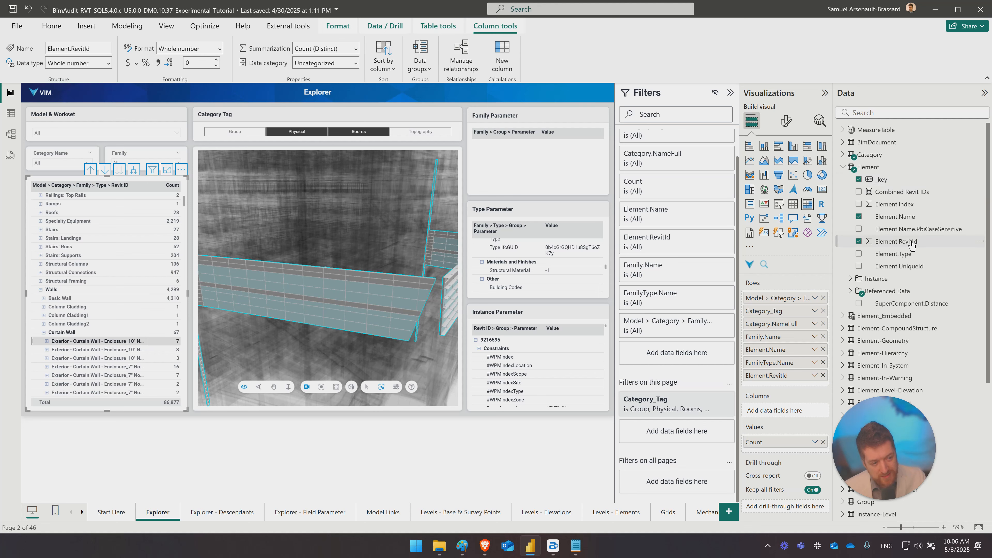
click(851, 291)
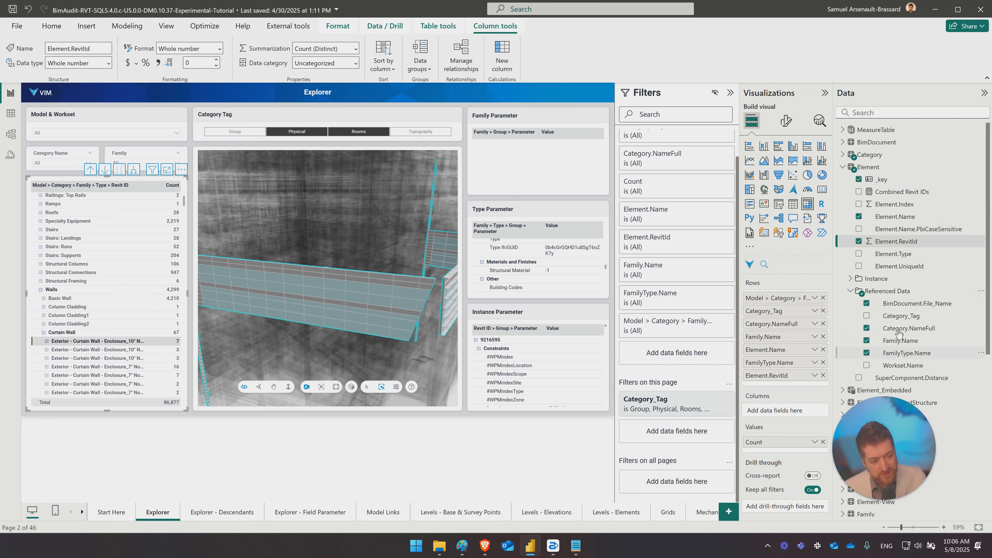
click(850, 291)
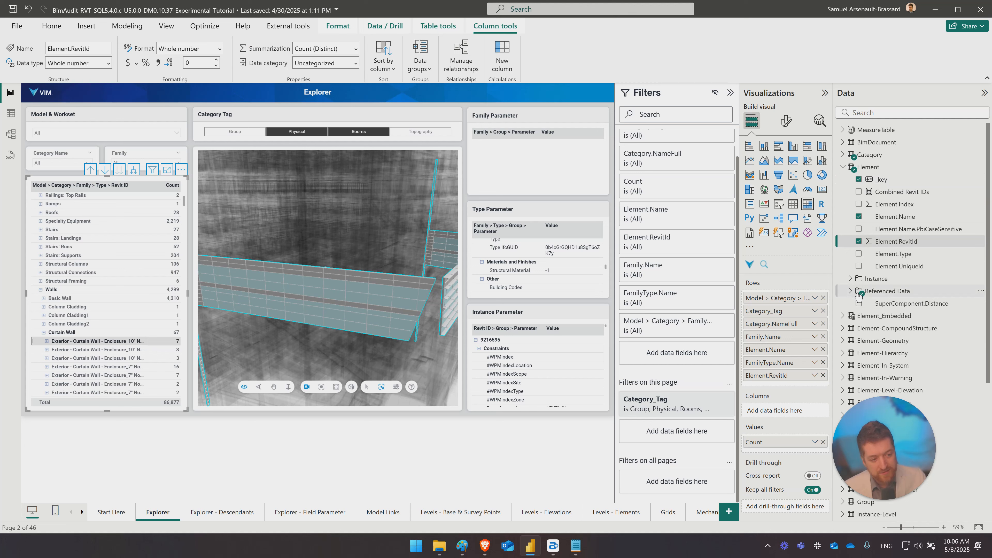